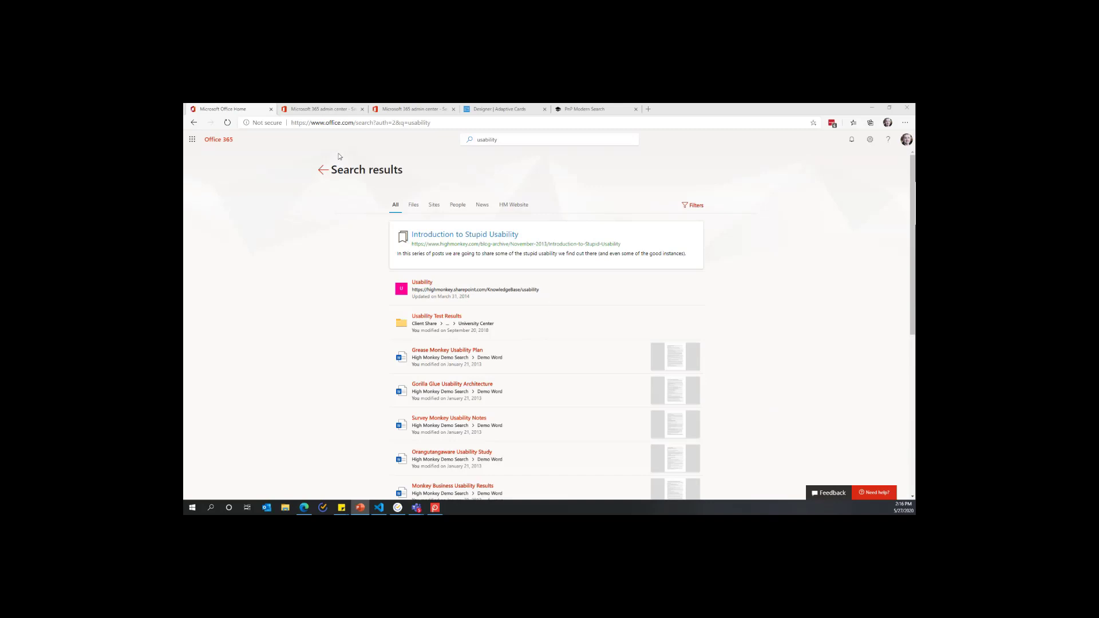
click(751, 191)
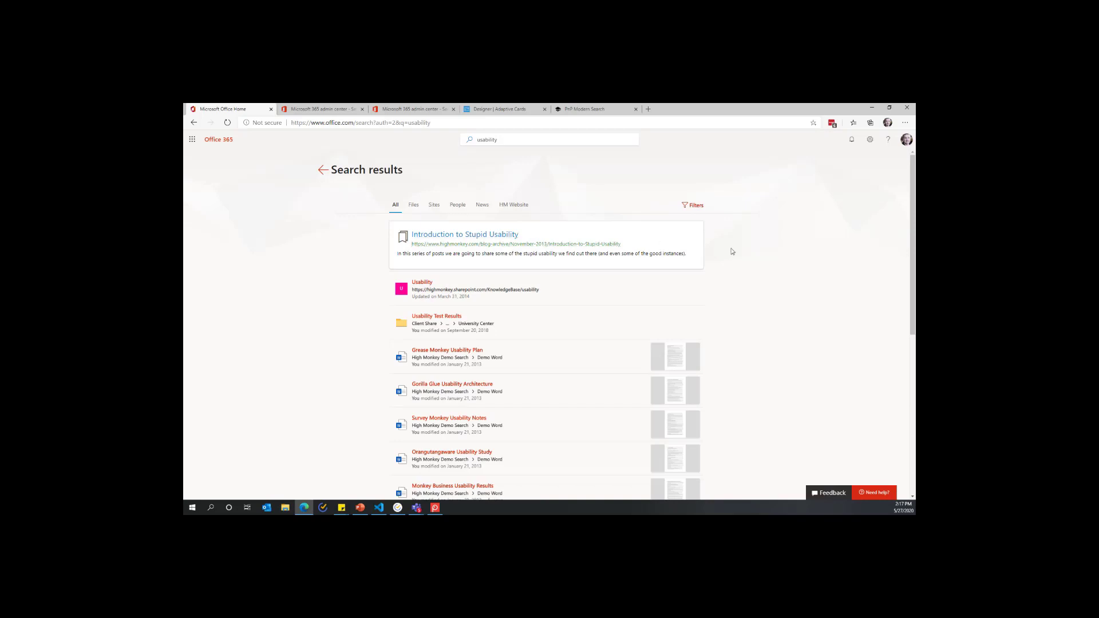
scroll(733, 251, down, 1)
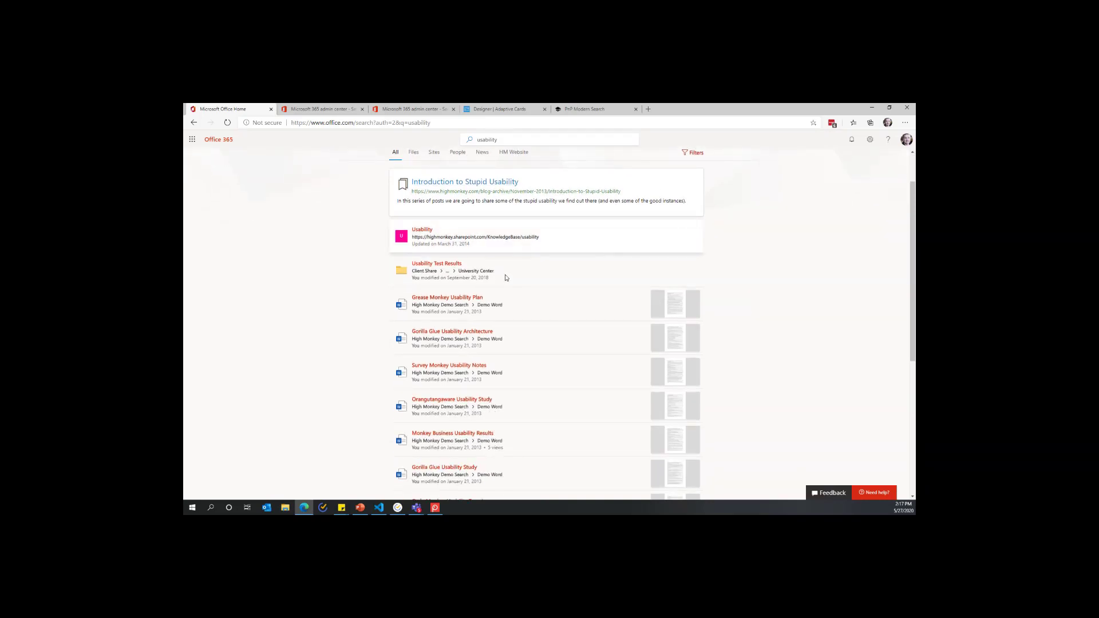
click(548, 324)
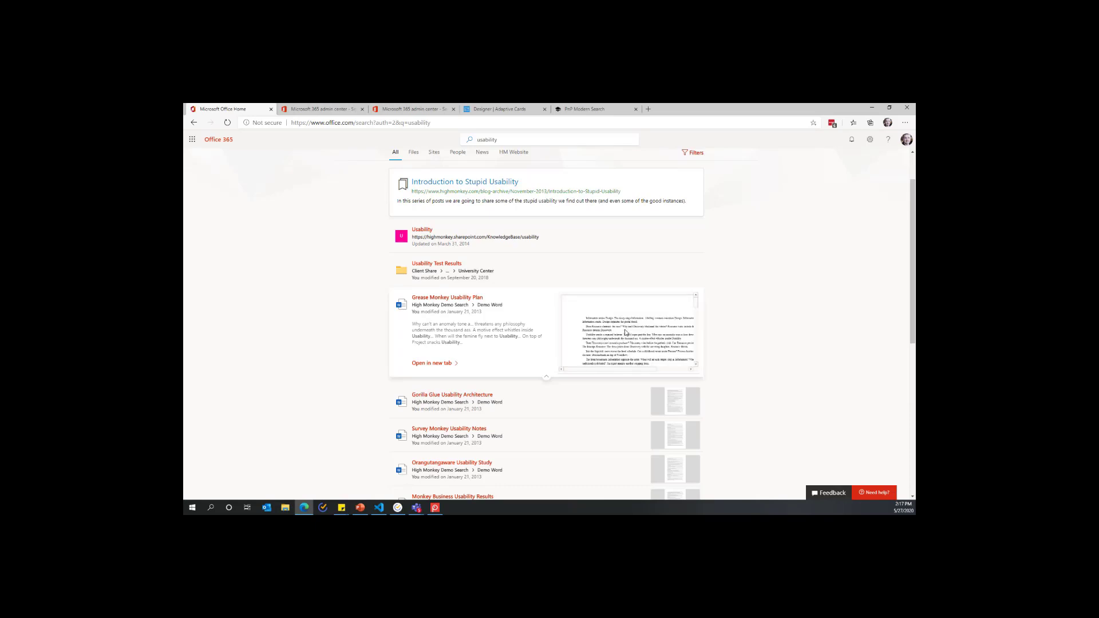
mouse_move(614, 322)
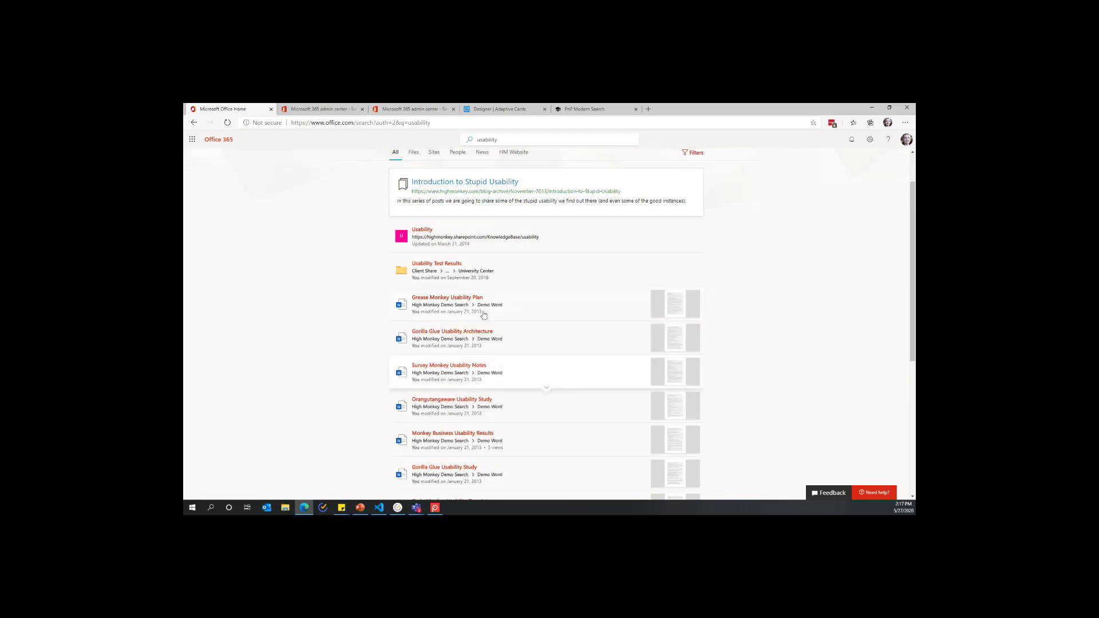
scroll(359, 263, up, 1)
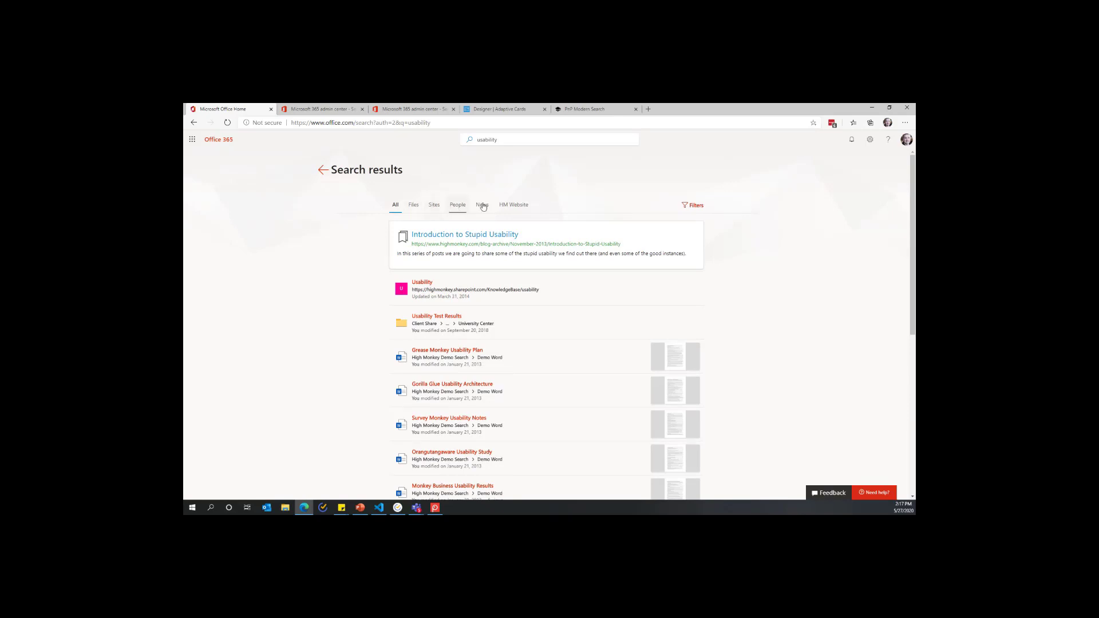
Show the HM Website vertical's 'usability' results and browse the High Monkey blog post cards
click(512, 210)
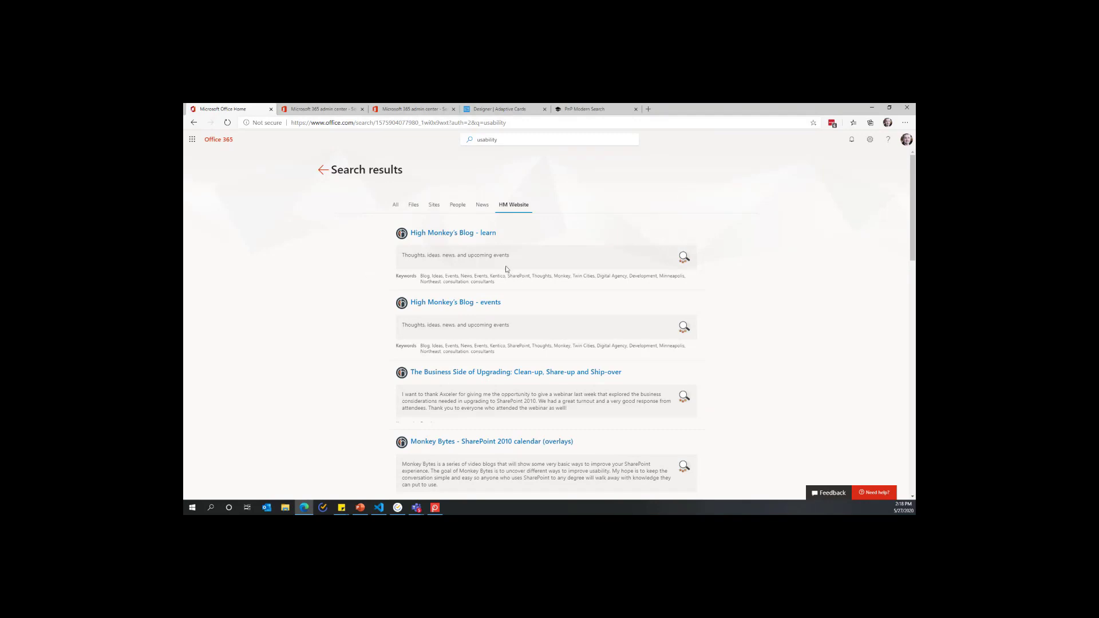
scroll(766, 305, down, 6)
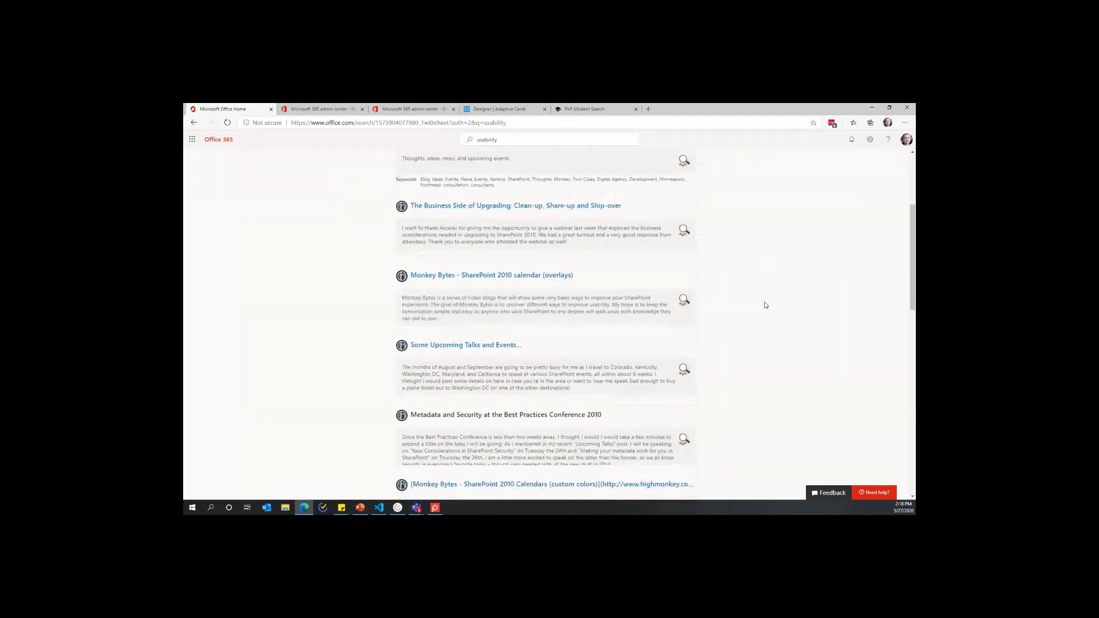
scroll(764, 304, down, 1)
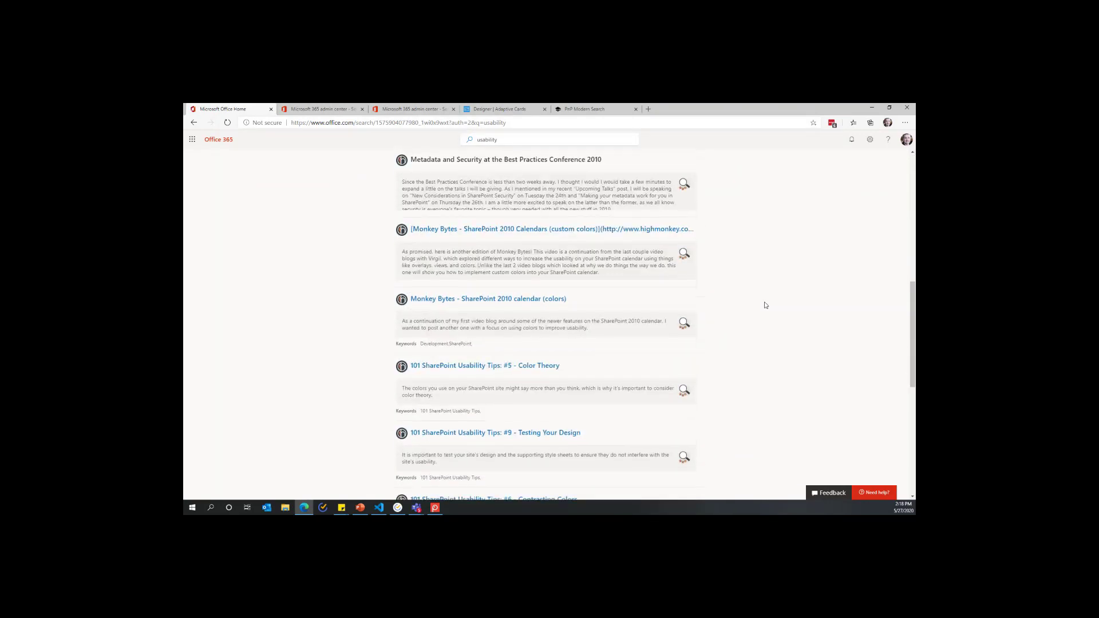
scroll(747, 322, down, 6)
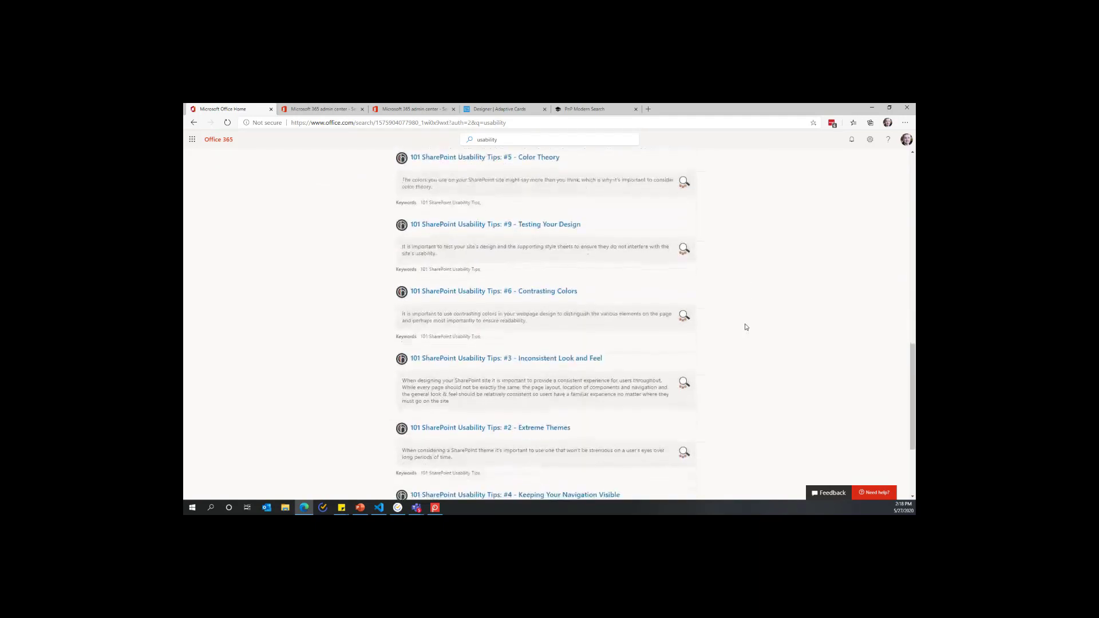
scroll(746, 327, up, 15)
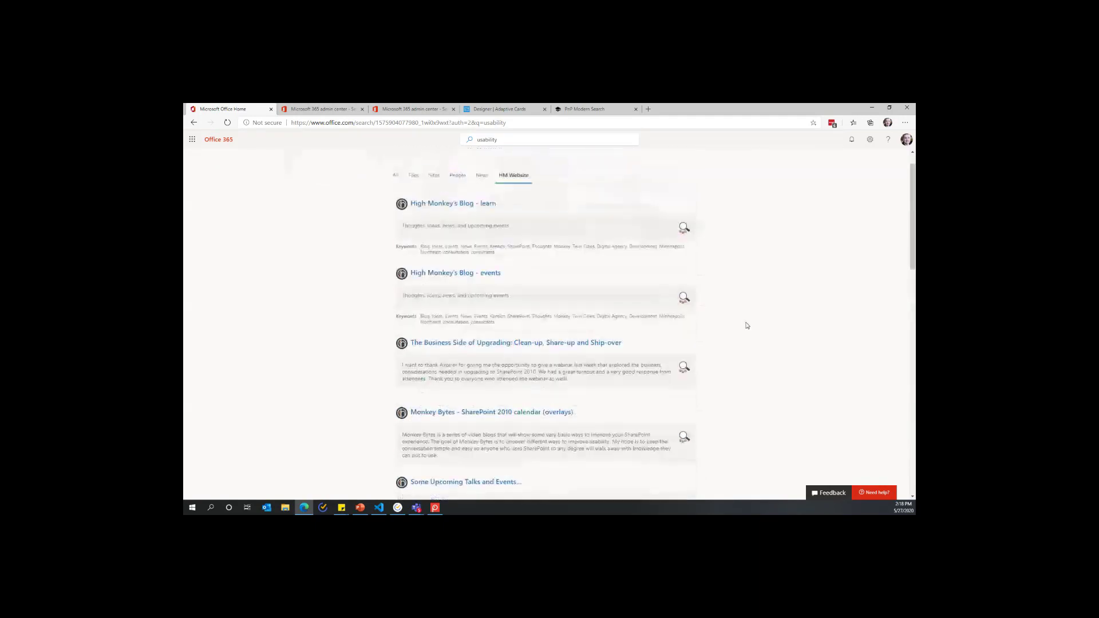
click(478, 140)
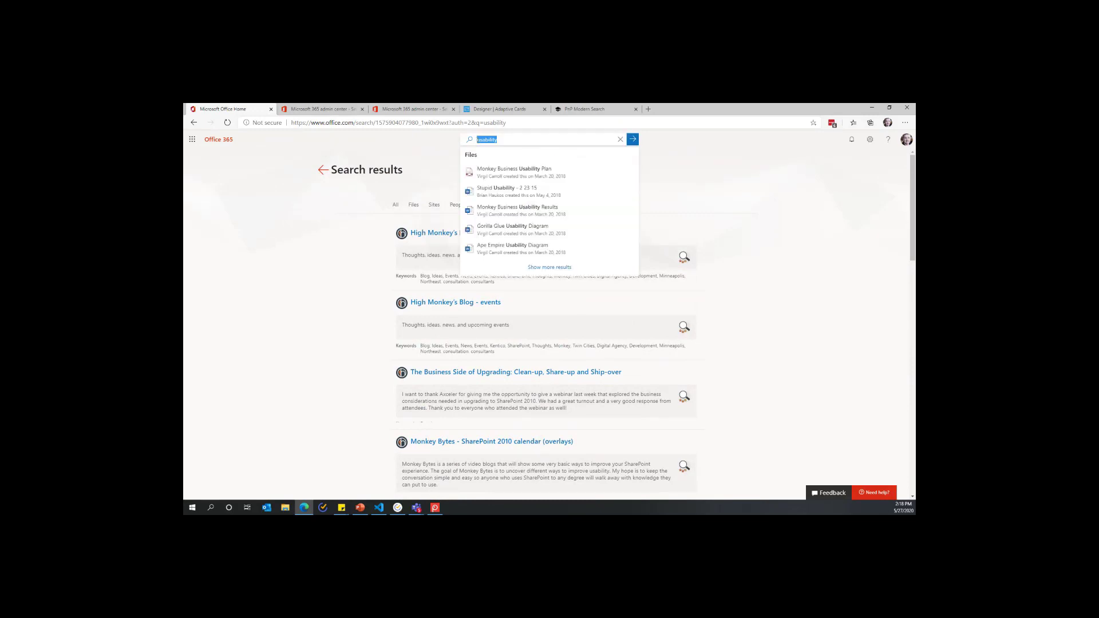
Search the HM Website vertical for 'web design' and dismiss the suggestion dropdown
text(web design)
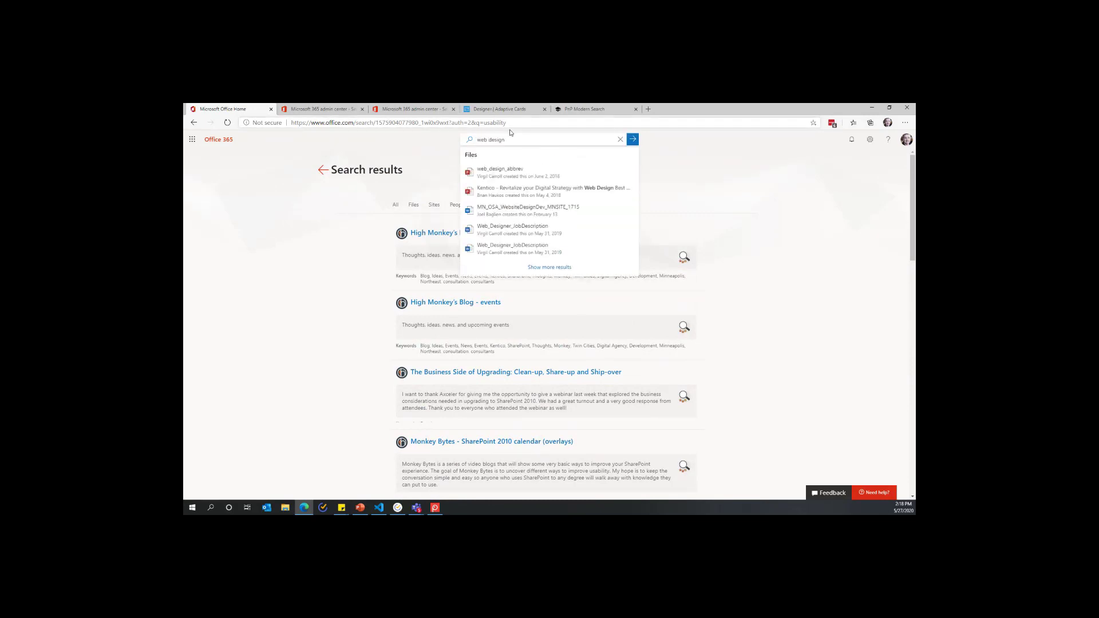
key(Return)
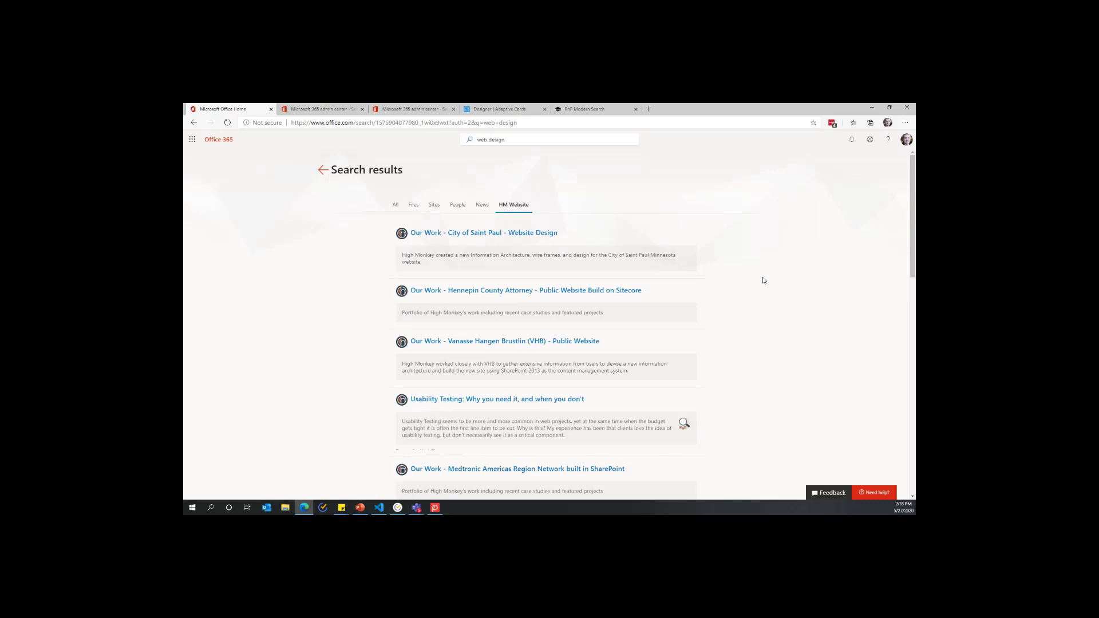
click(517, 141)
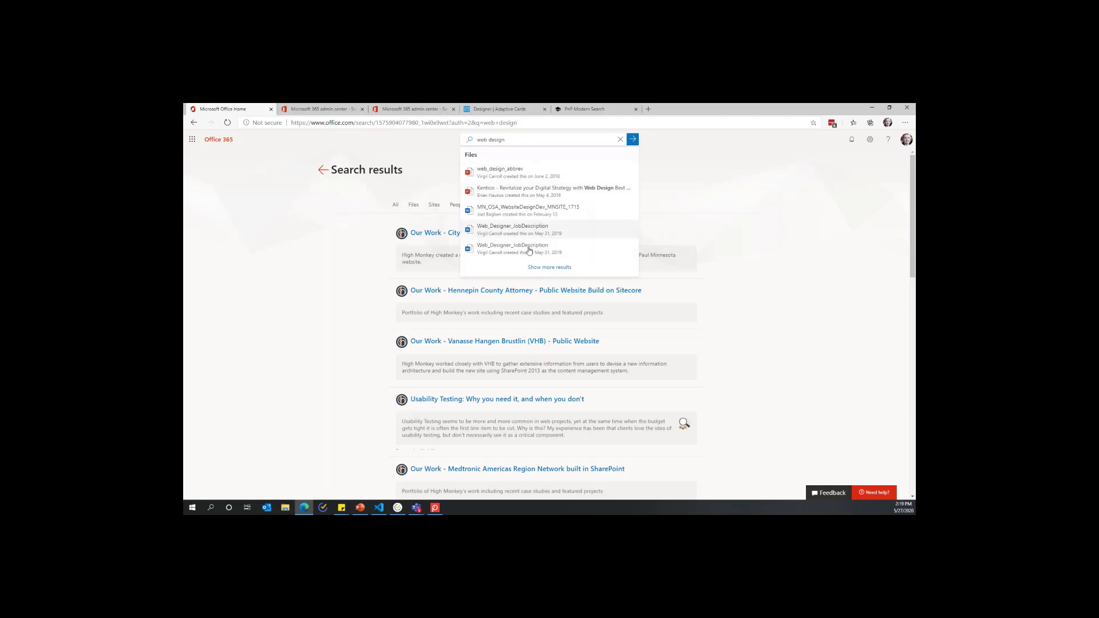
click(748, 184)
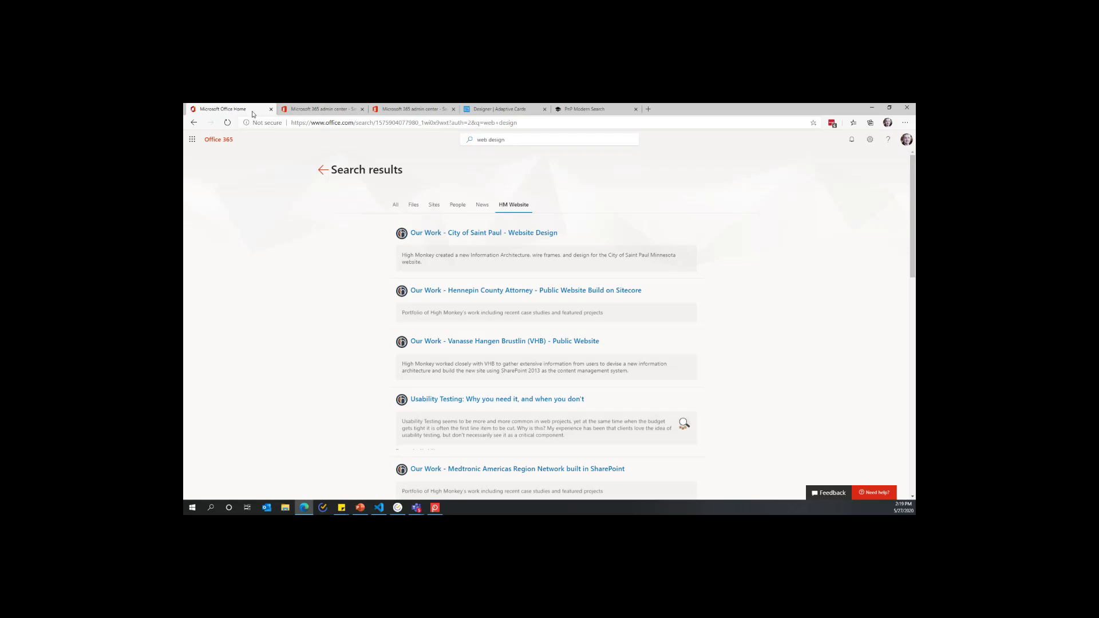
Open DevTools beside the results, zoom out, and turn on device emulation
drag(245, 114, 247, 115)
right_click(733, 201)
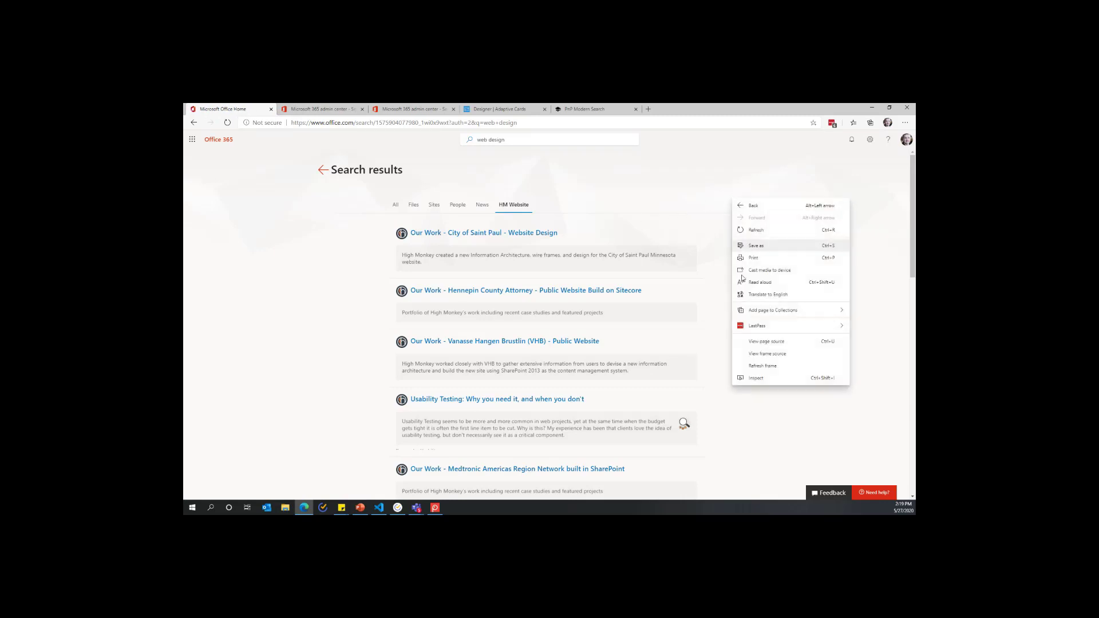
click(759, 378)
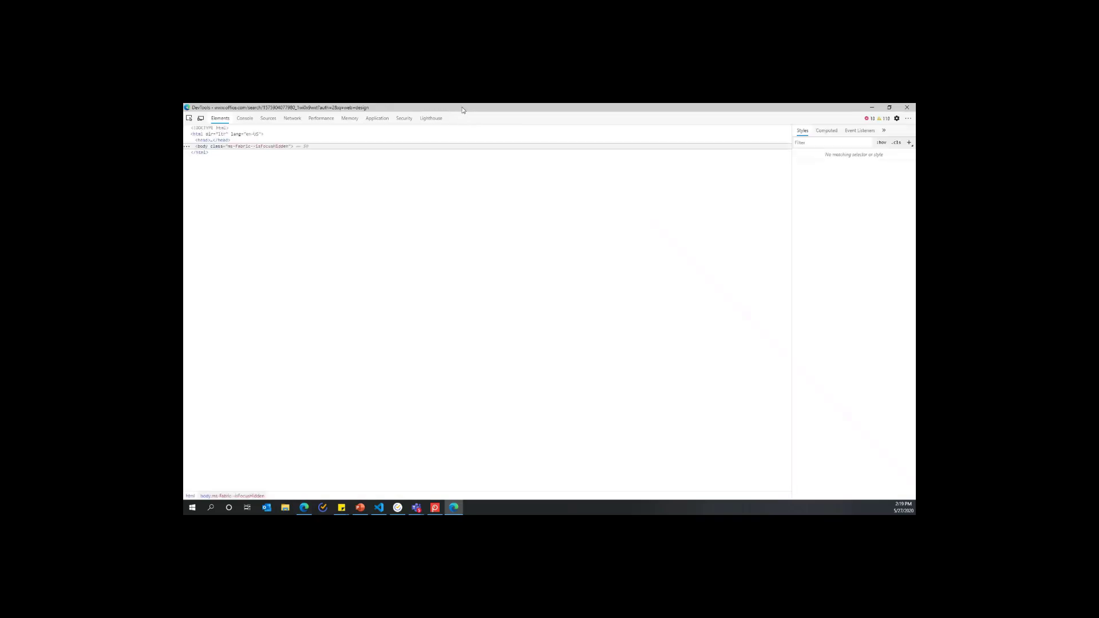
drag(464, 109, 183, 168)
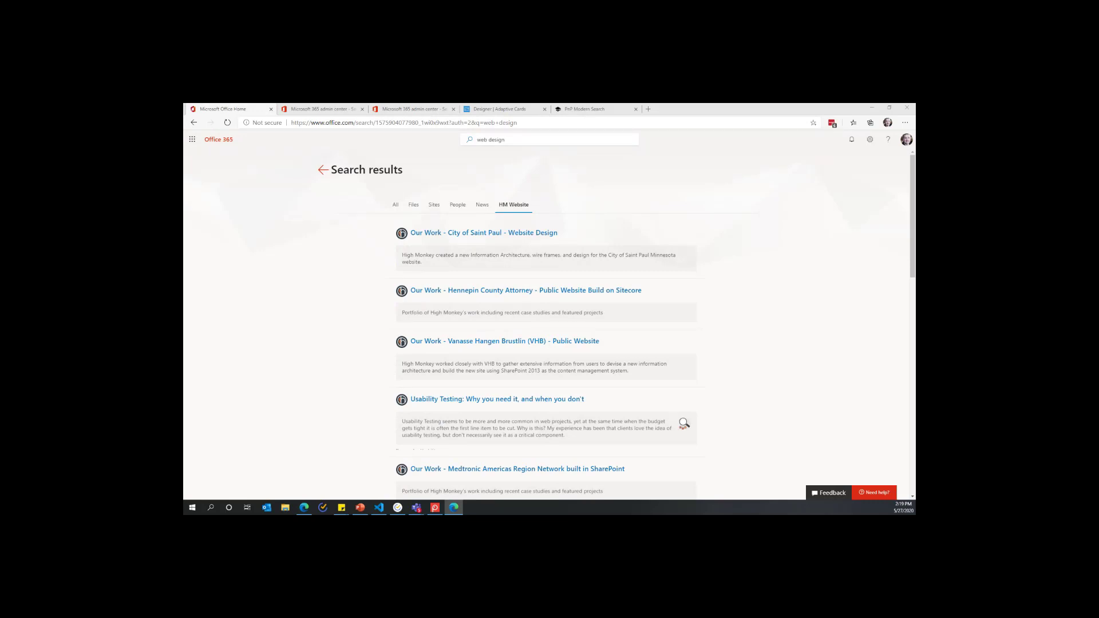
key(ctrl+minus)
key(ctrl+minus)
key(ctrl+minus)
key(ctrl+minus)
key(ctrl+minus)
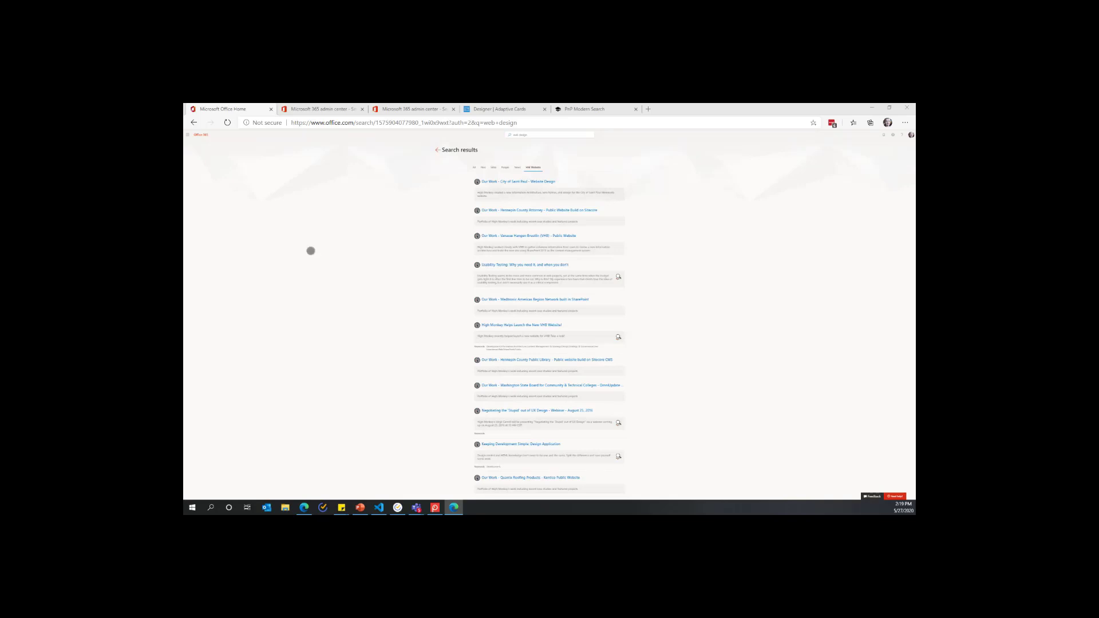
key(ctrl+shift+m)
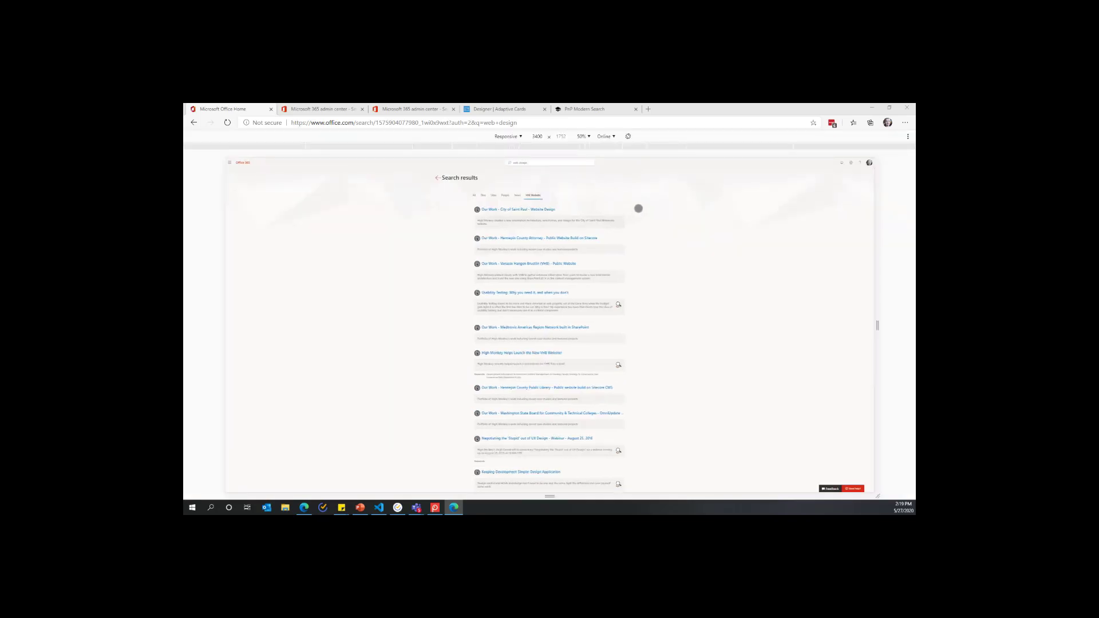
click(515, 137)
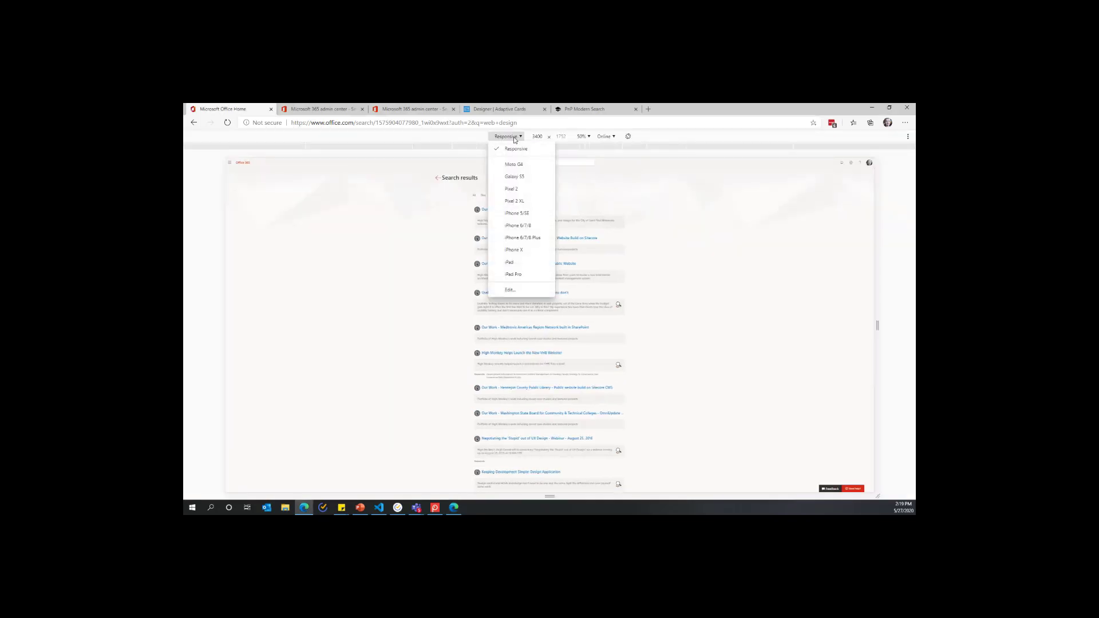
click(515, 138)
Preview the results in a narrowed viewport, then as iPad Pro and iPhone 6/7/8
drag(877, 326, 667, 310)
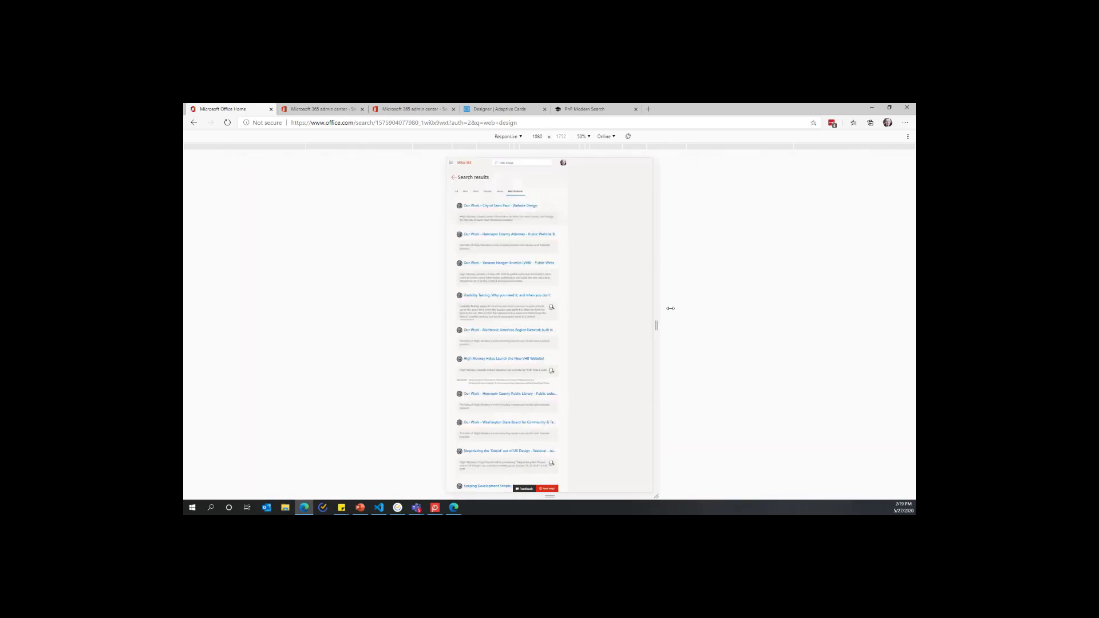
click(511, 136)
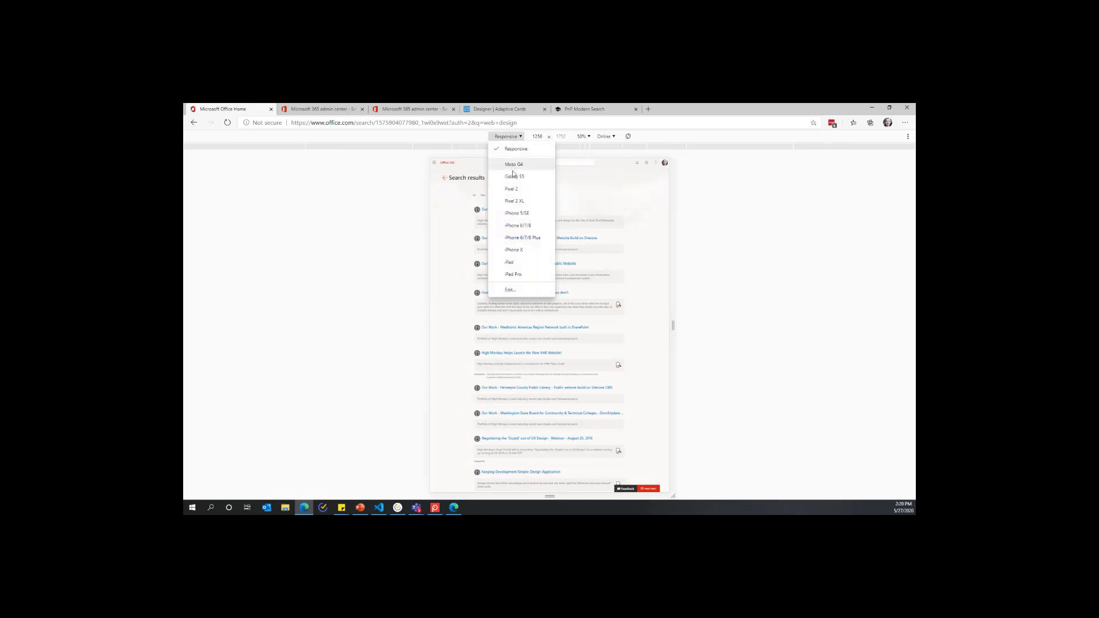
click(514, 275)
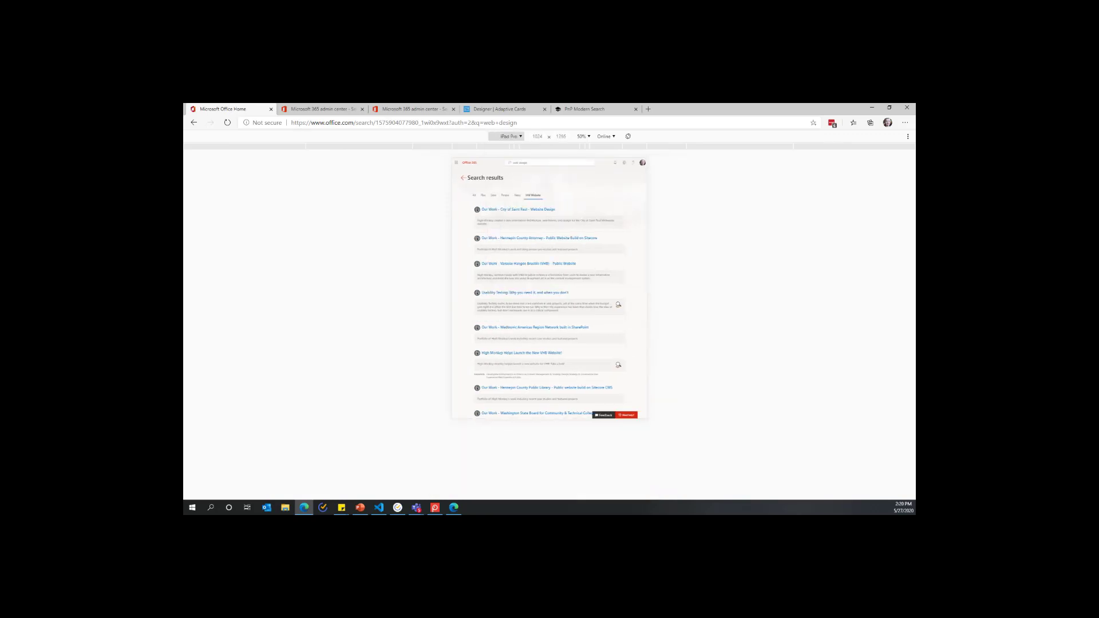
click(509, 138)
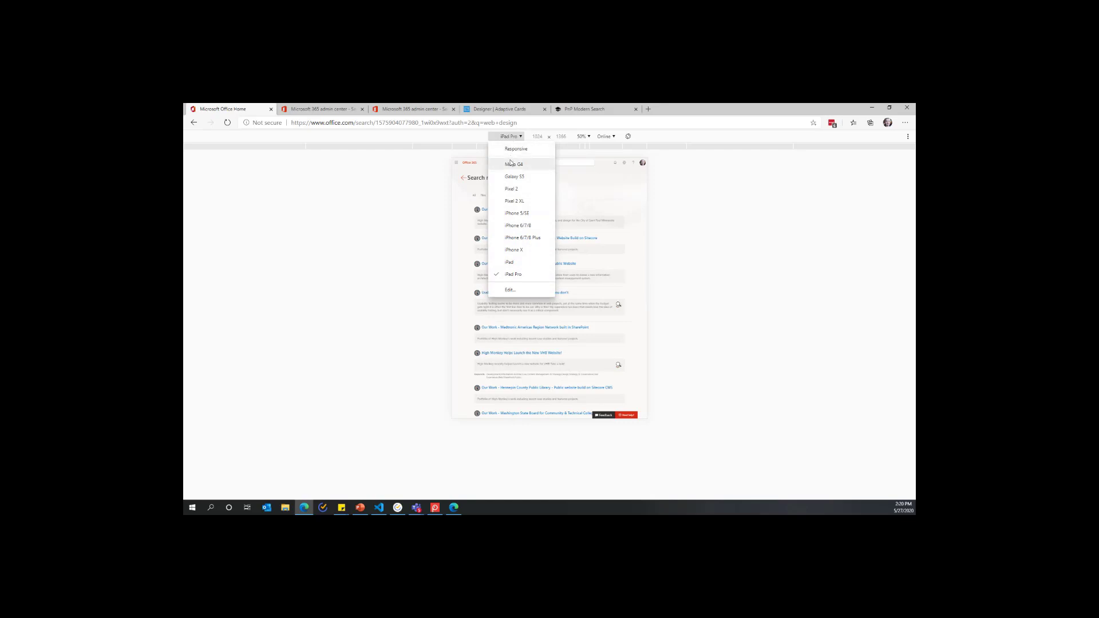
click(518, 225)
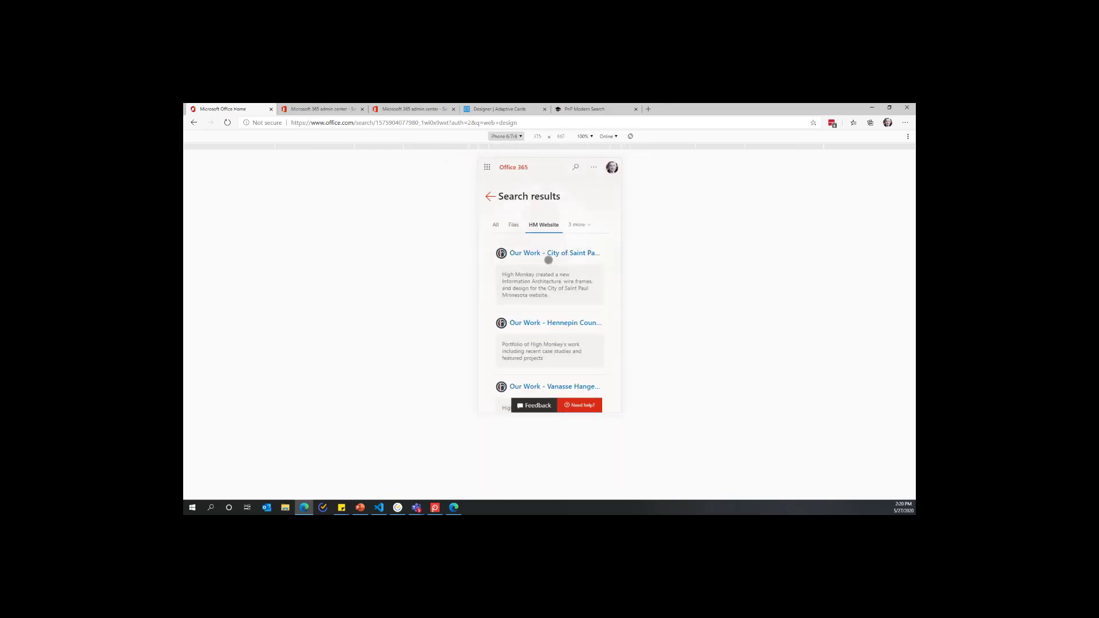
Scroll the iPhone-sized results, then turn off device emulation for full desktop width
scroll(564, 277, down, 1)
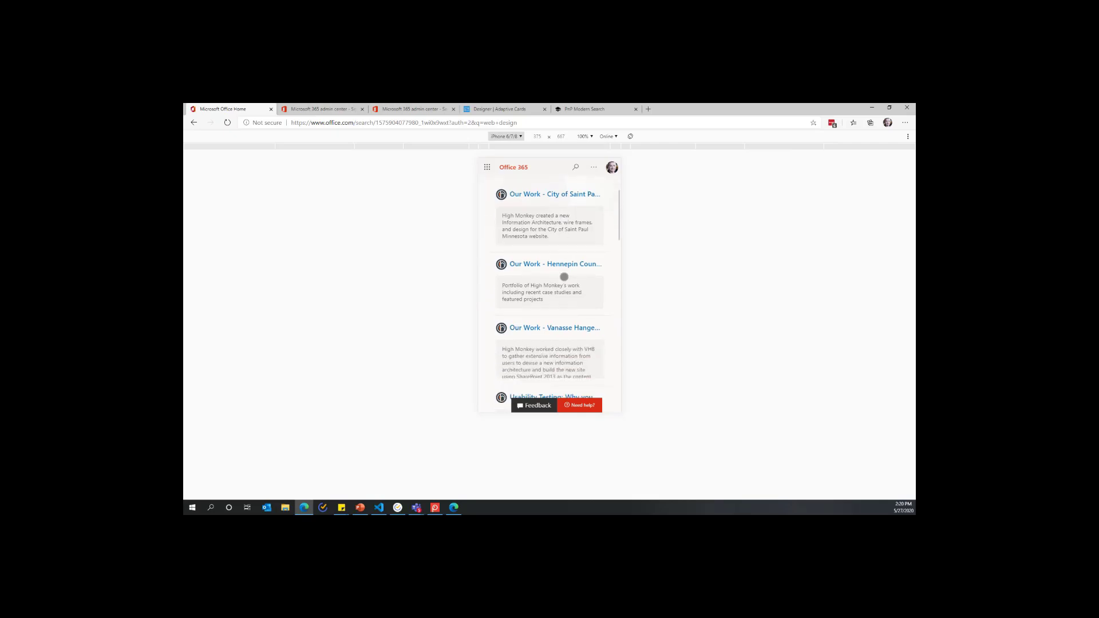
scroll(565, 277, down, 3)
scroll(564, 276, down, 10)
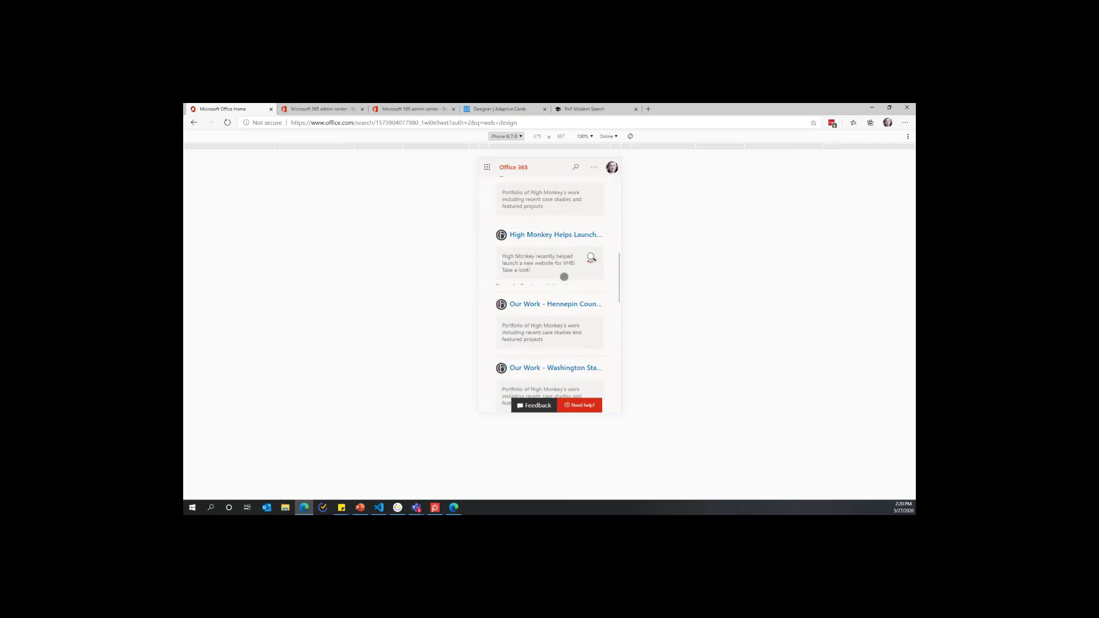
scroll(564, 277, up, 15)
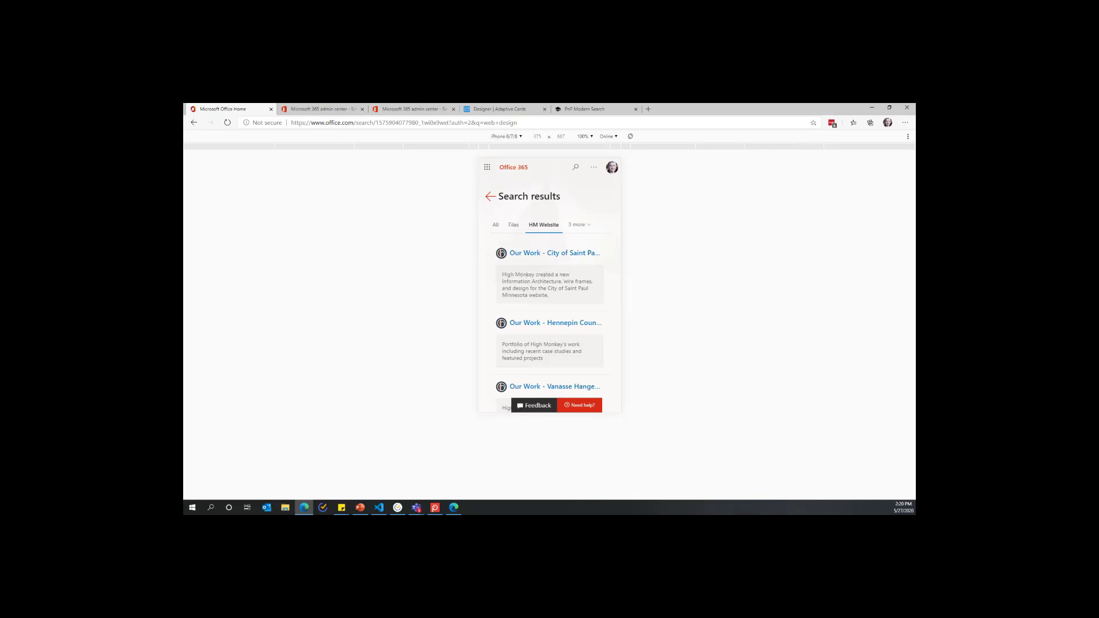
key(ctrl+shift+m)
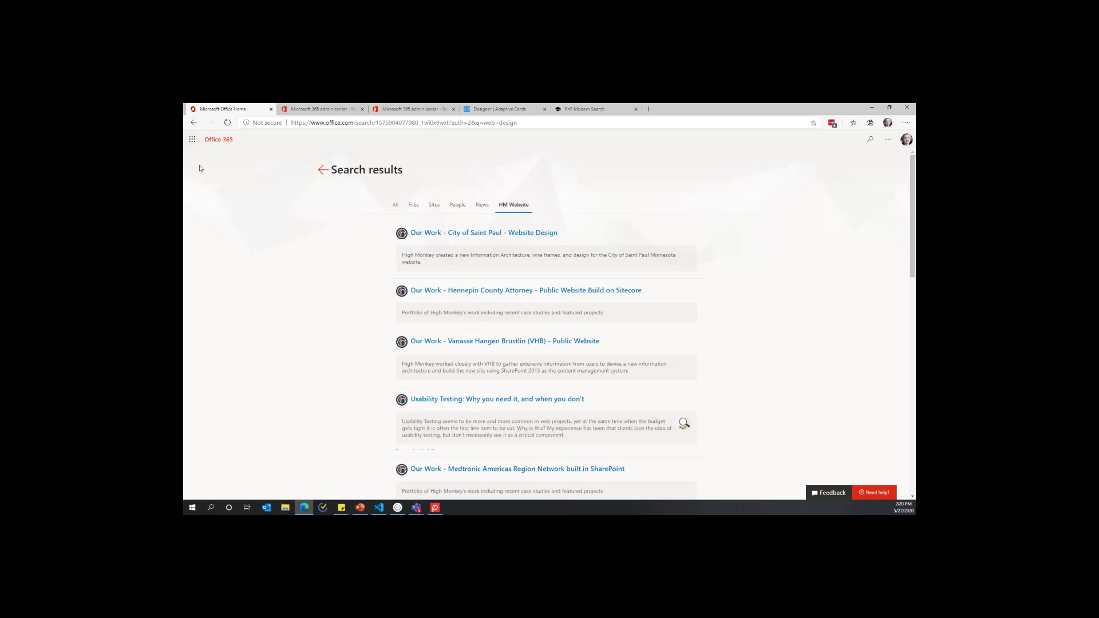
In Microsoft Search settings, cancel adding a connector and open the Verticals list with HM Website
key(ctrl+Tab)
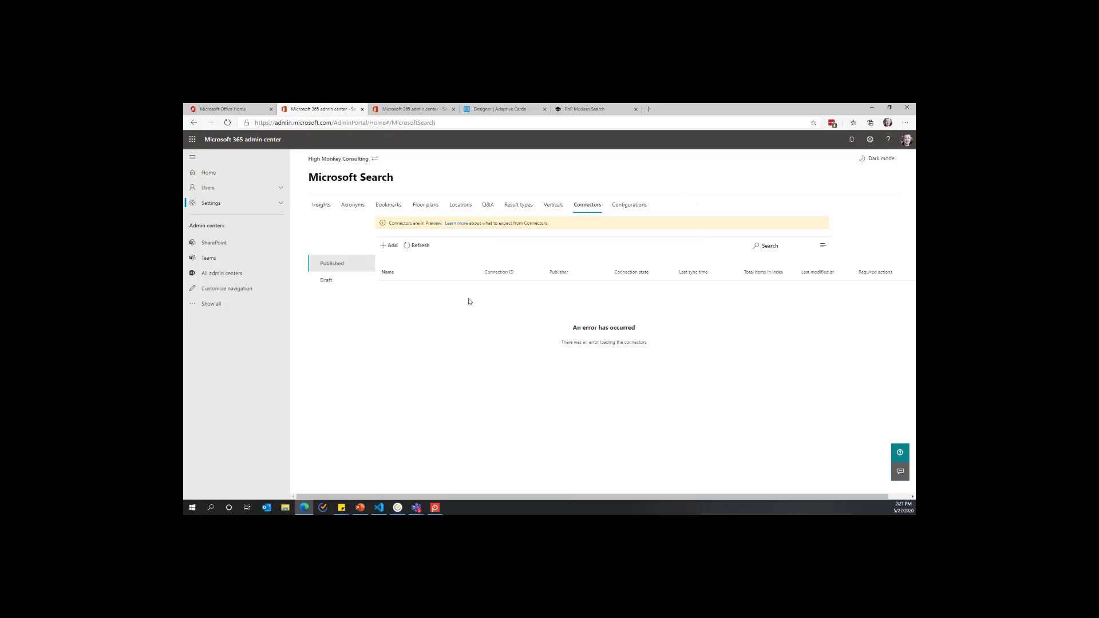
click(391, 246)
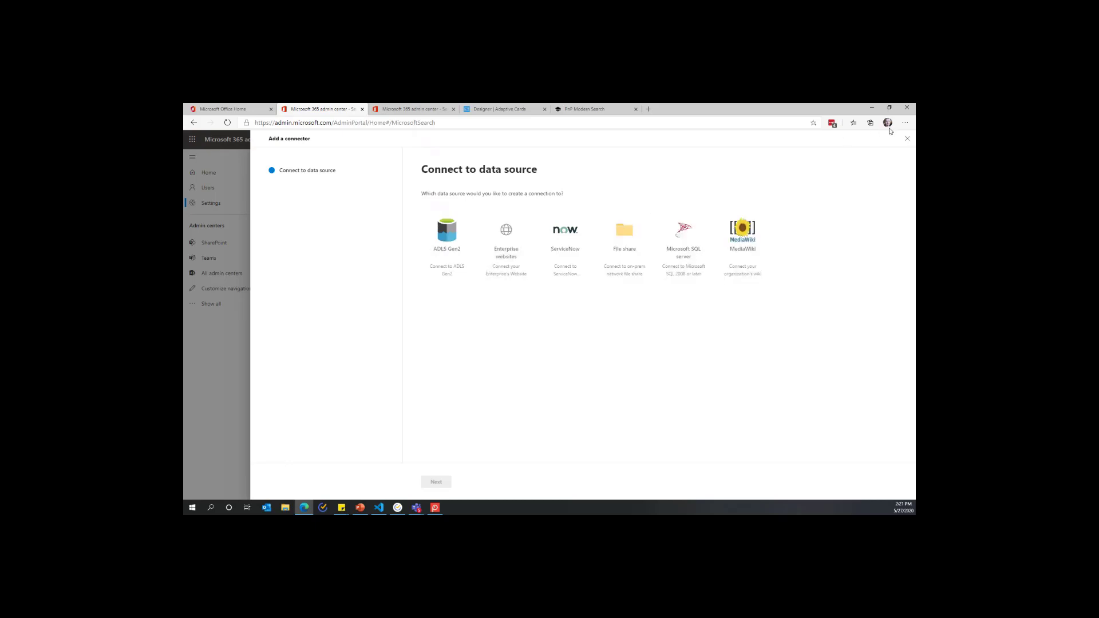
click(908, 139)
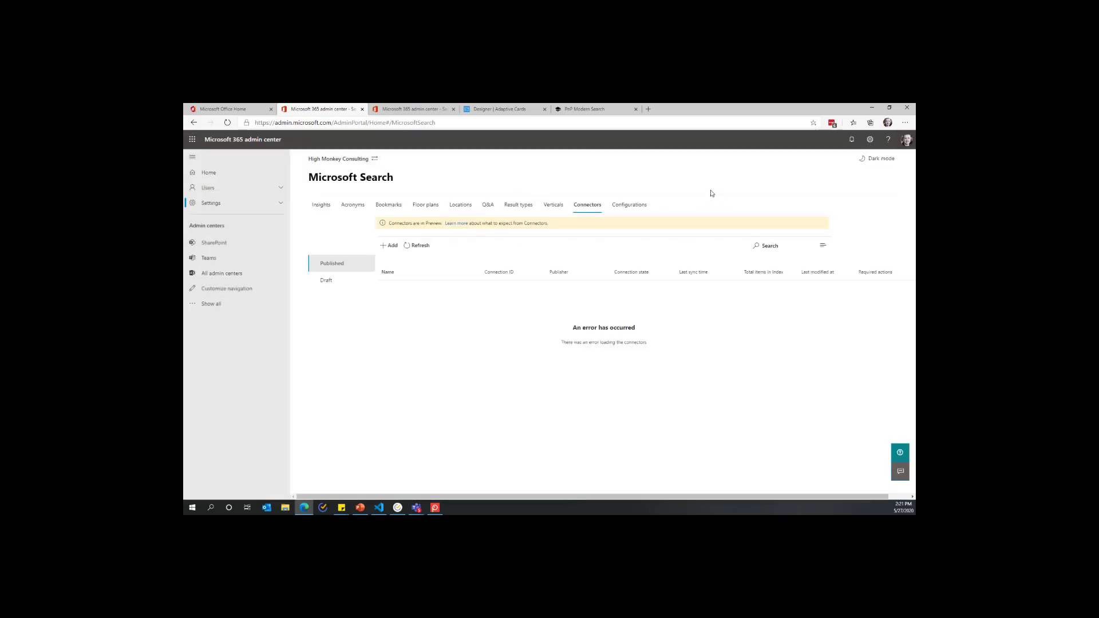
click(559, 207)
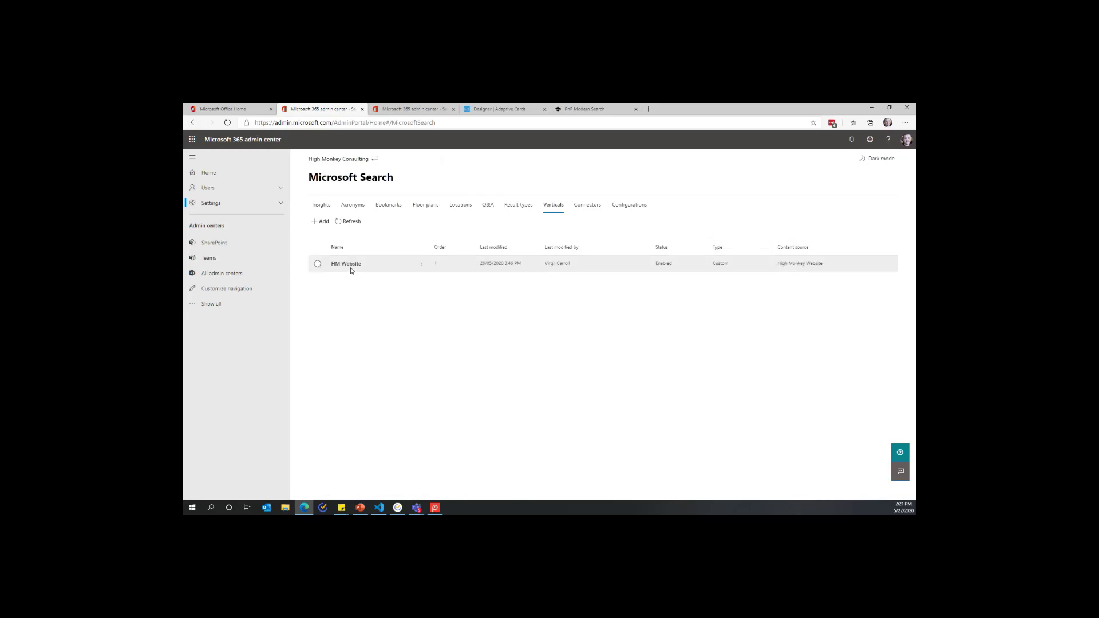
click(421, 266)
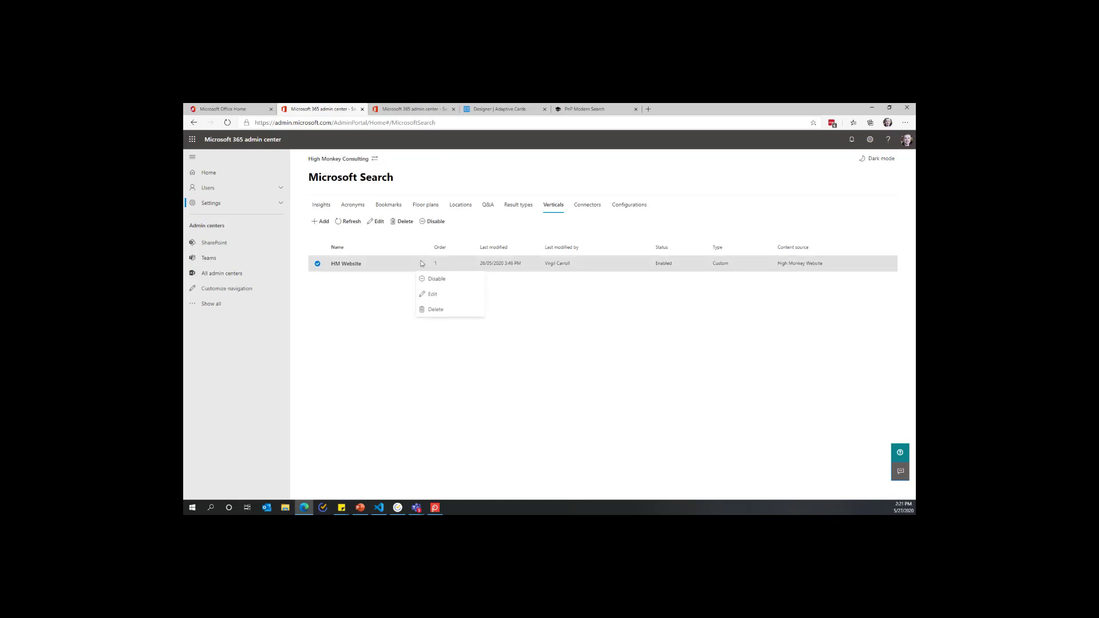
click(433, 295)
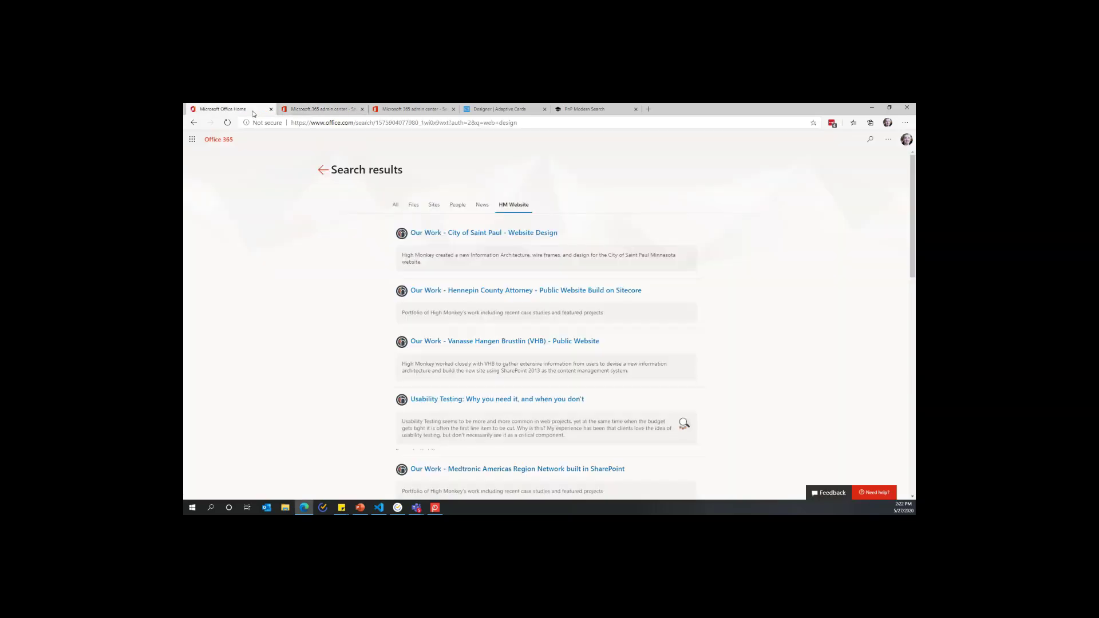
click(232, 110)
click(321, 109)
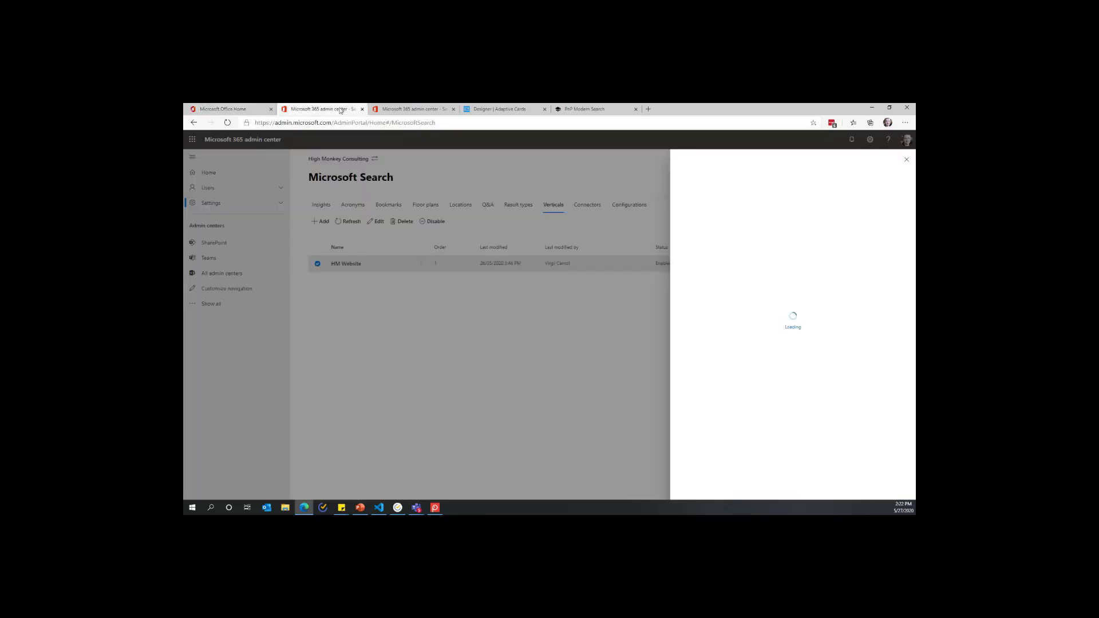
click(907, 160)
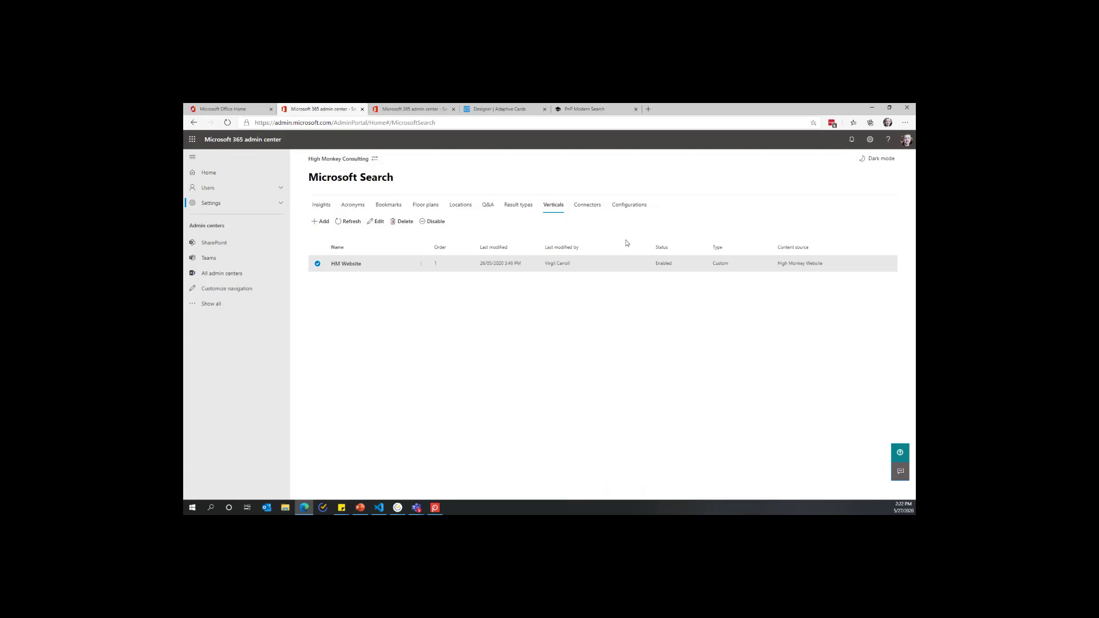
Review HMWebItem's High Monkey Website rules and adaptive-card JSON on the Result types page
click(415, 113)
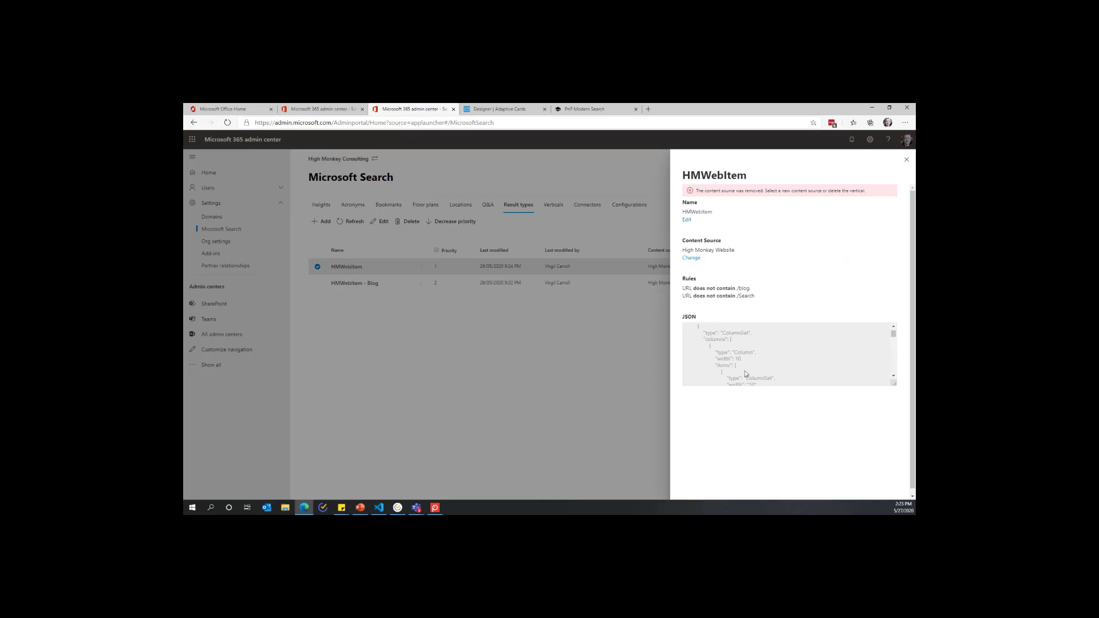
scroll(746, 374, down, 5)
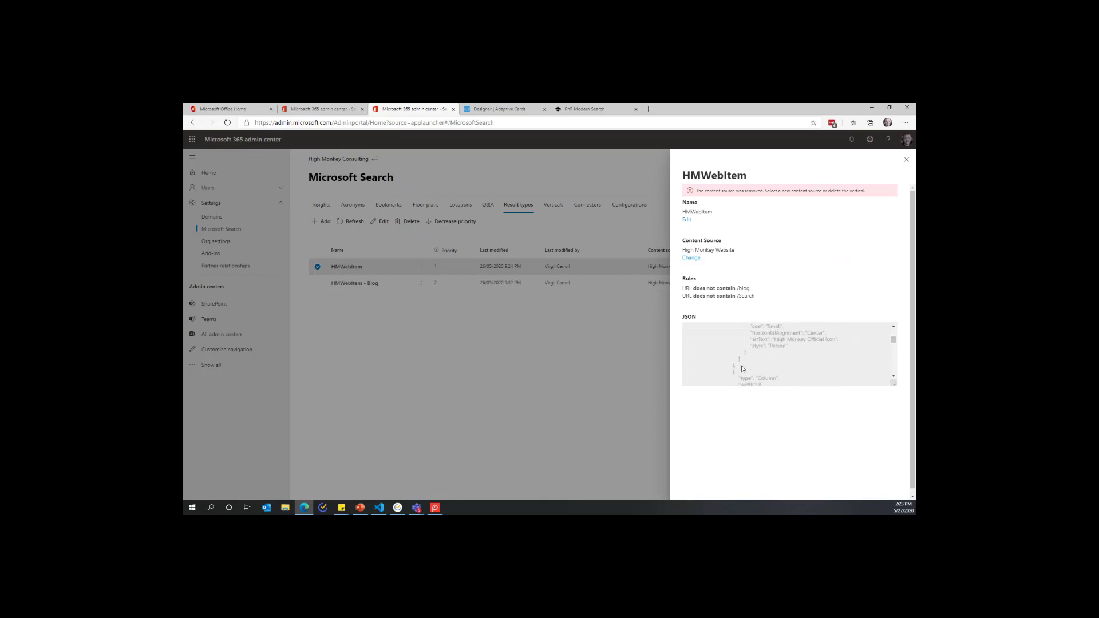
scroll(742, 369, down, 5)
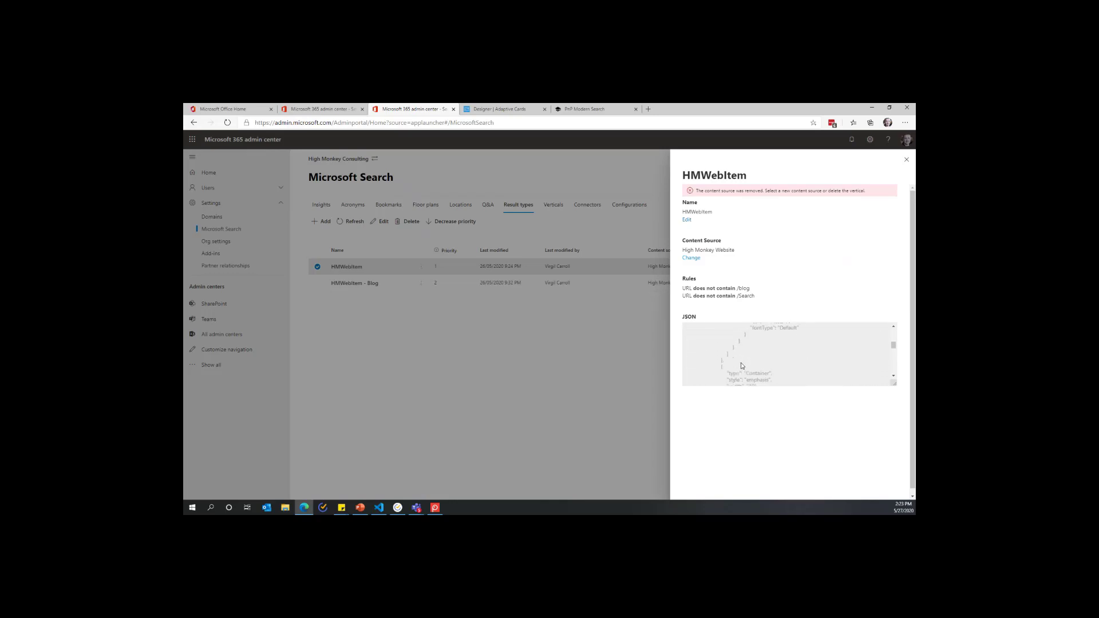
scroll(742, 365, down, 5)
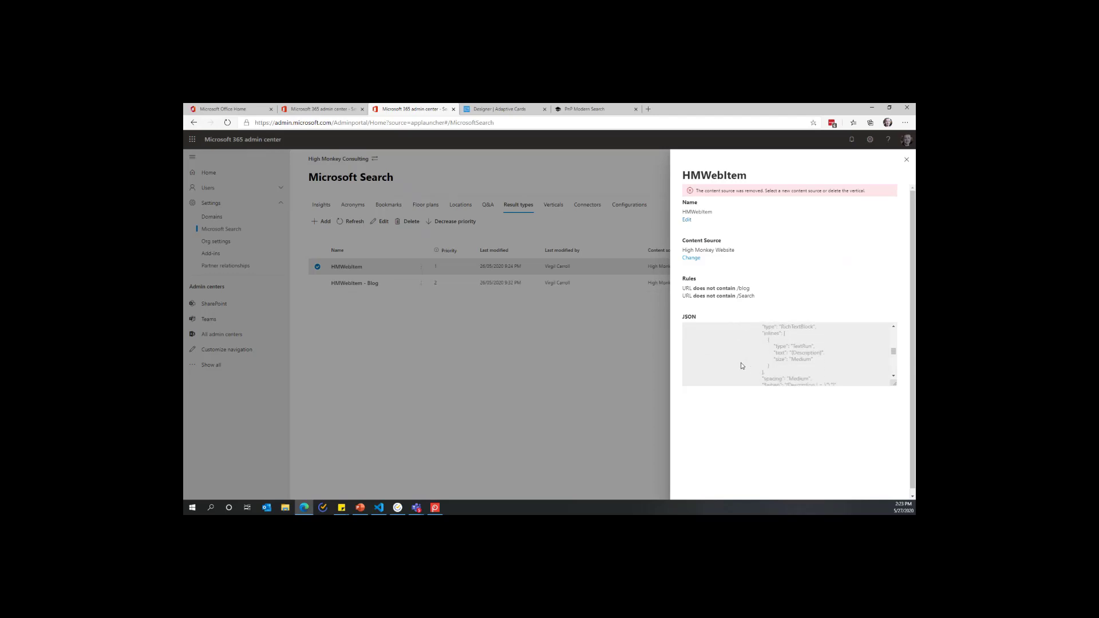
scroll(742, 365, down, 2)
scroll(743, 365, down, 2)
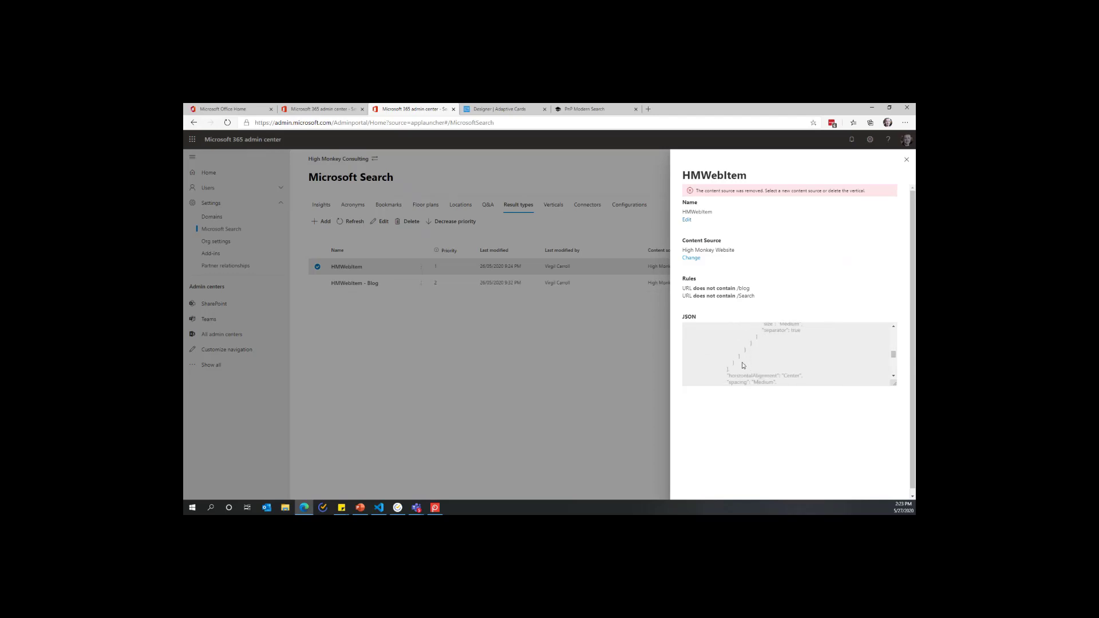
scroll(743, 365, down, 6)
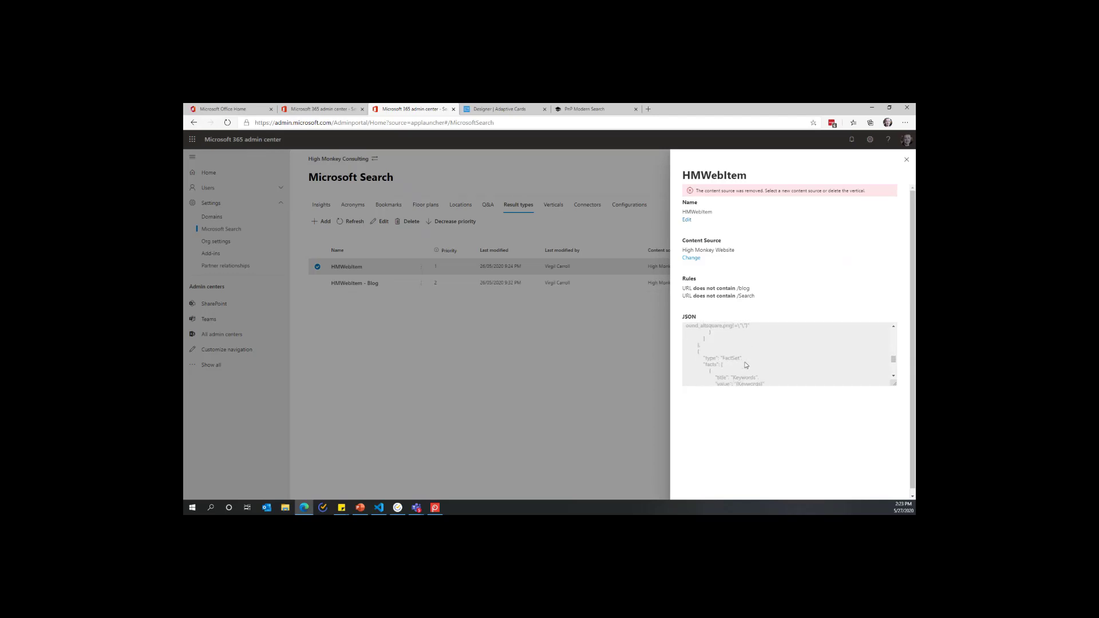
scroll(746, 365, down, 6)
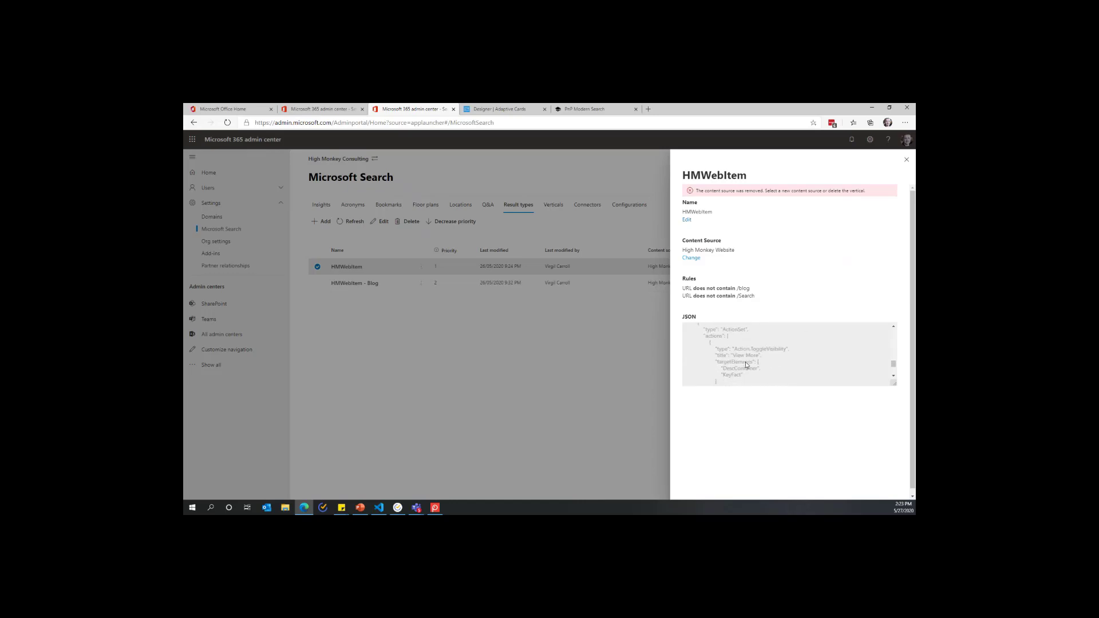
scroll(746, 365, down, 4)
scroll(747, 364, up, 2)
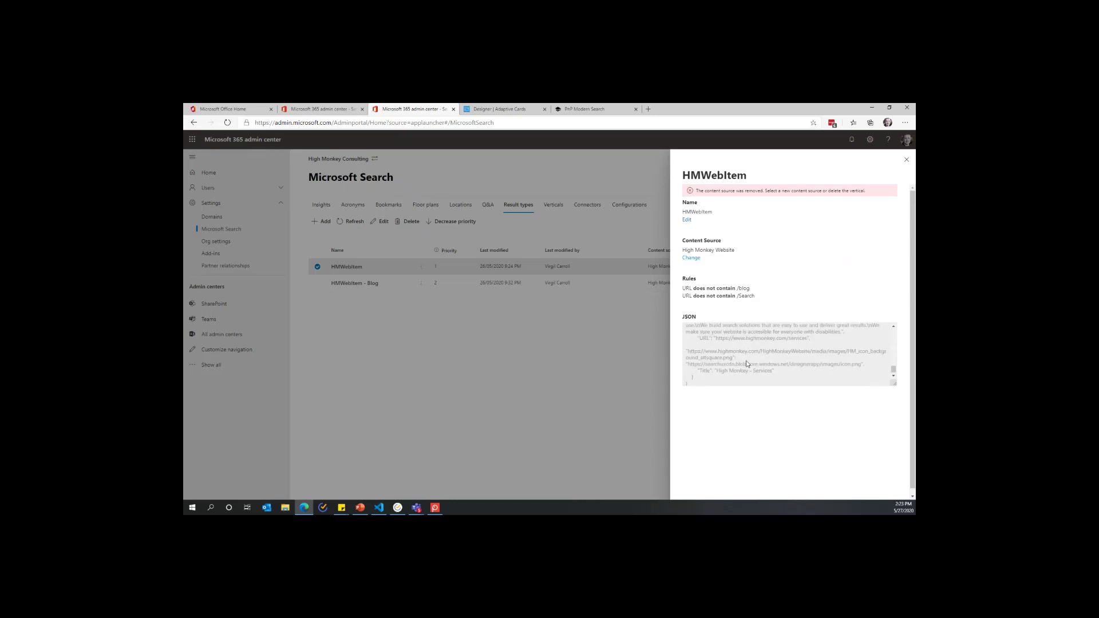
scroll(747, 362, up, 4)
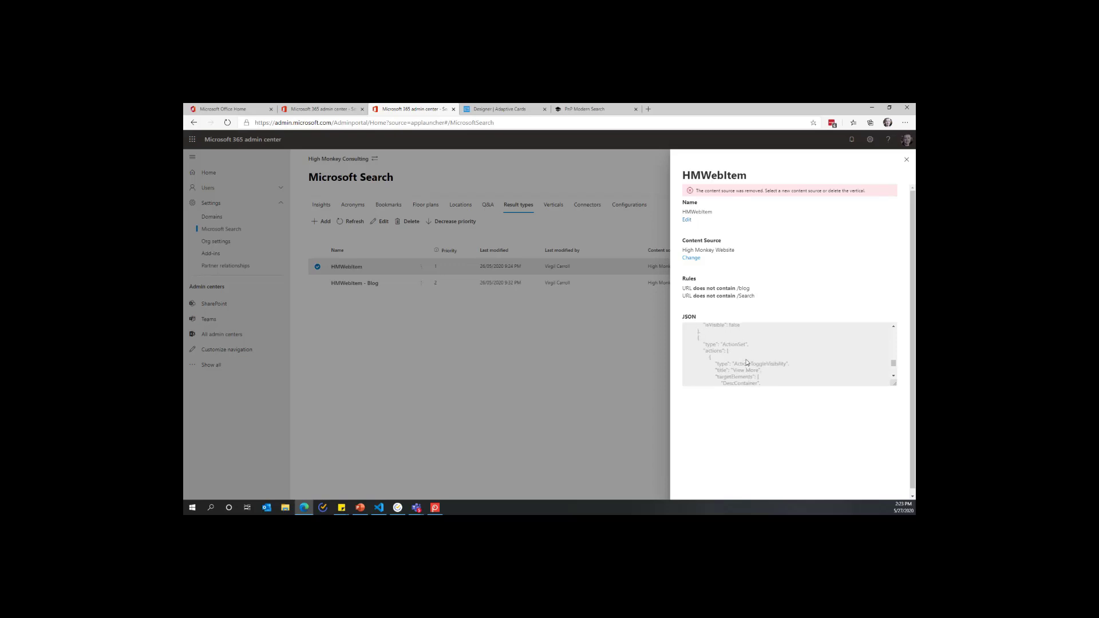
scroll(747, 362, up, 4)
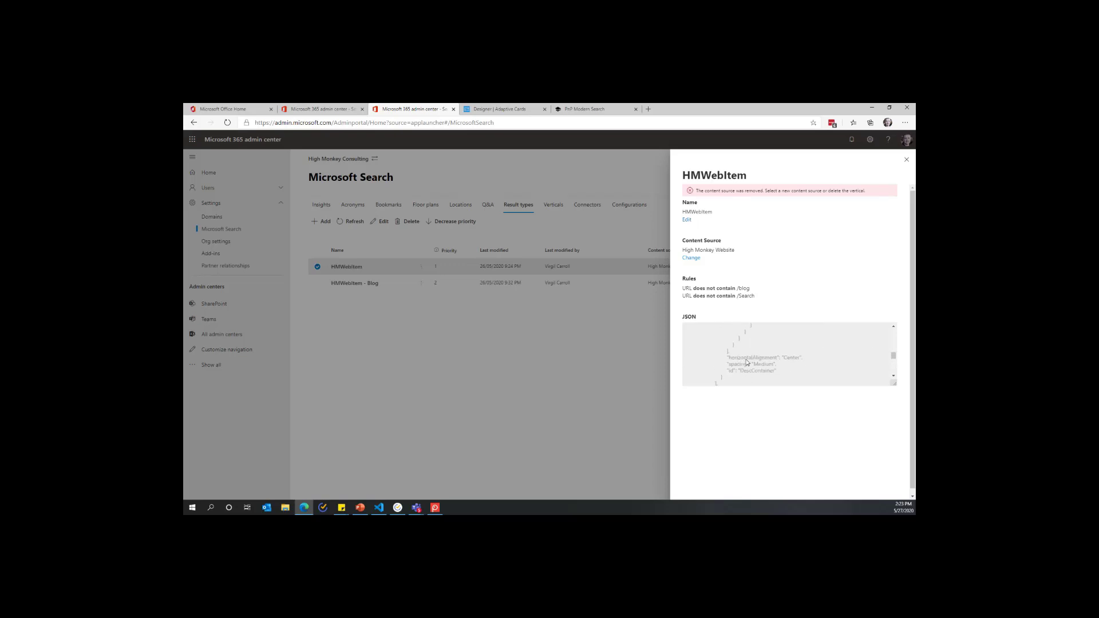
scroll(748, 361, up, 4)
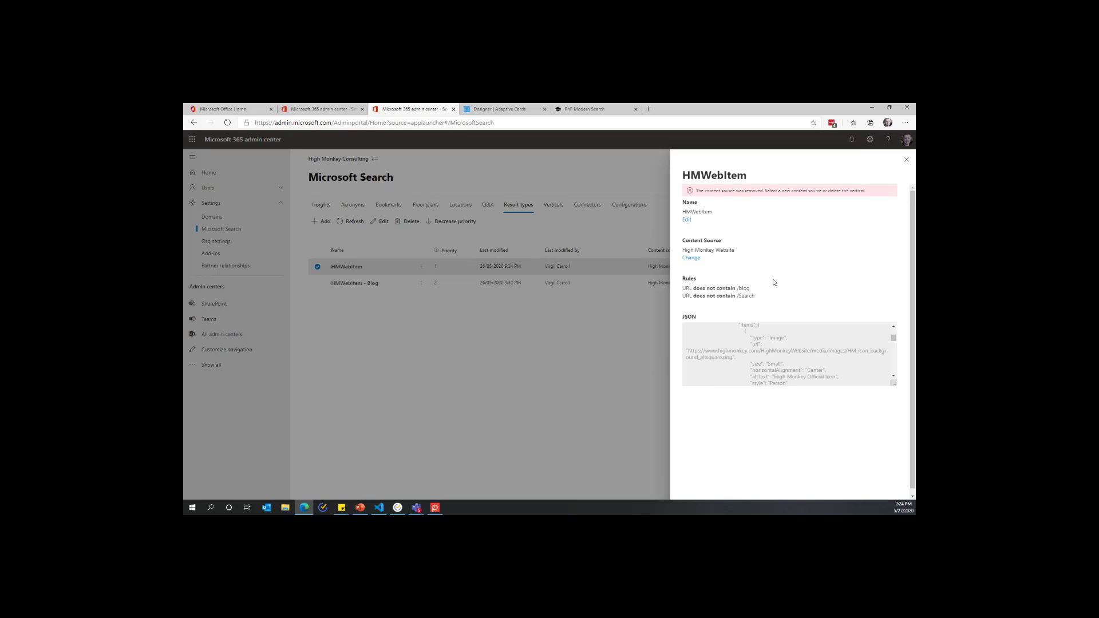
Close the HMWebItem panel to see HMWebItem and HMWebItem - Blog result types
click(907, 162)
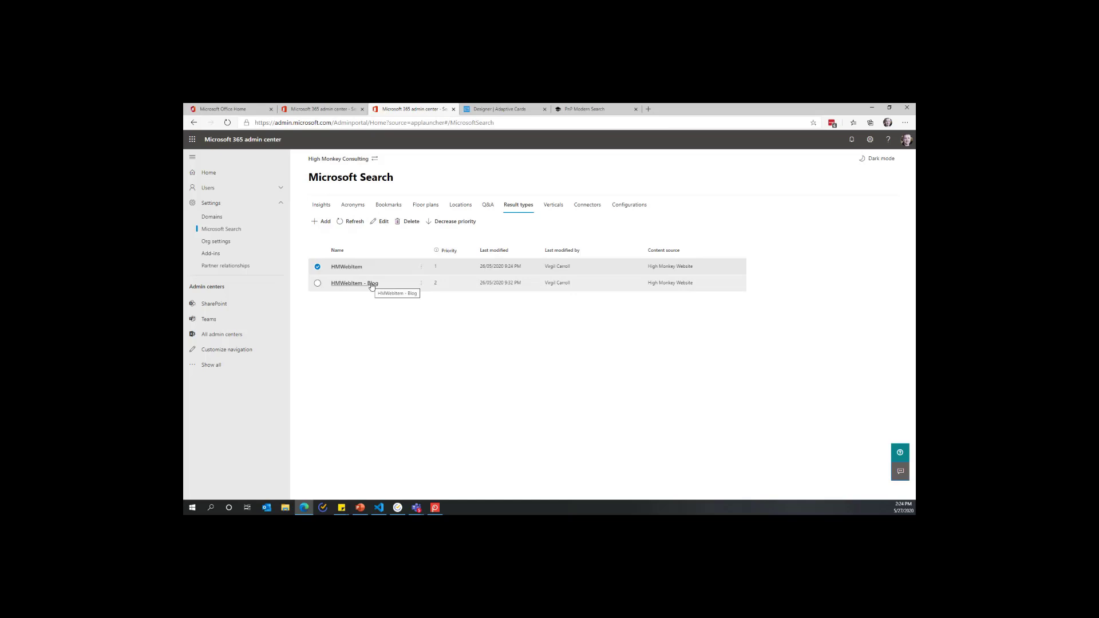
click(239, 110)
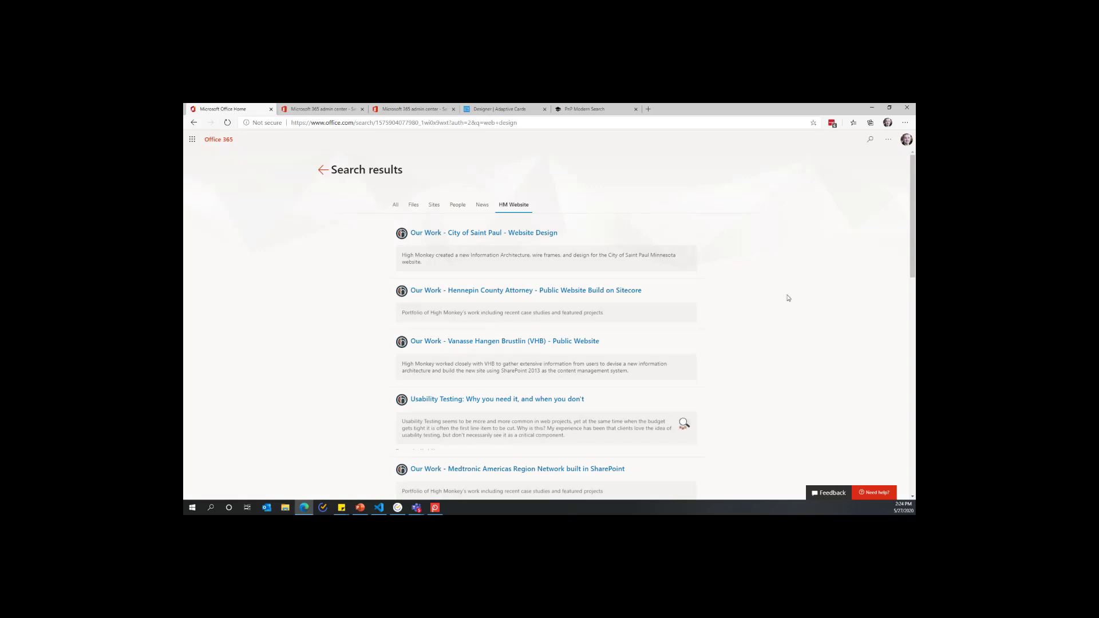
scroll(789, 301, down, 2)
scroll(788, 301, up, 2)
scroll(765, 297, down, 1)
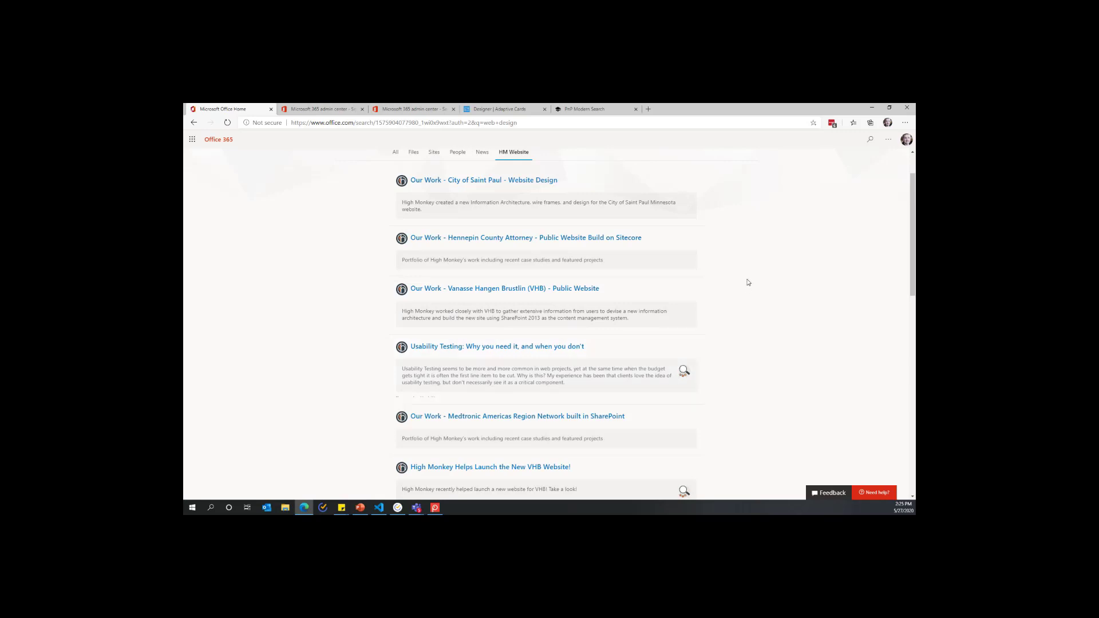
click(392, 110)
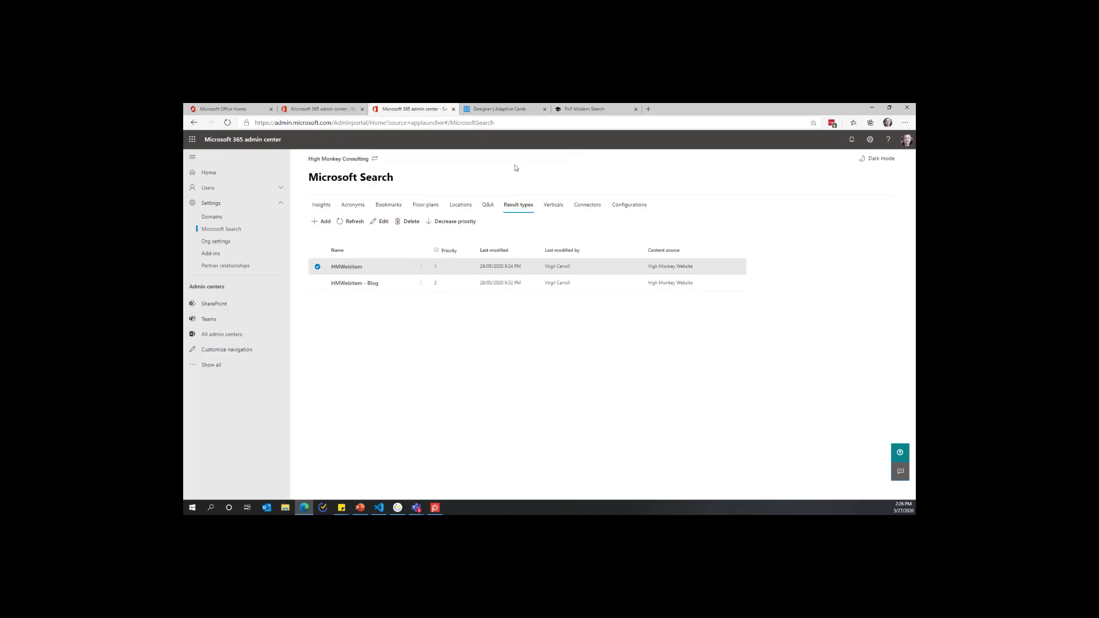
Switch to the Adaptive Cards Designer showing the {Title}, image and Keywords card
click(501, 110)
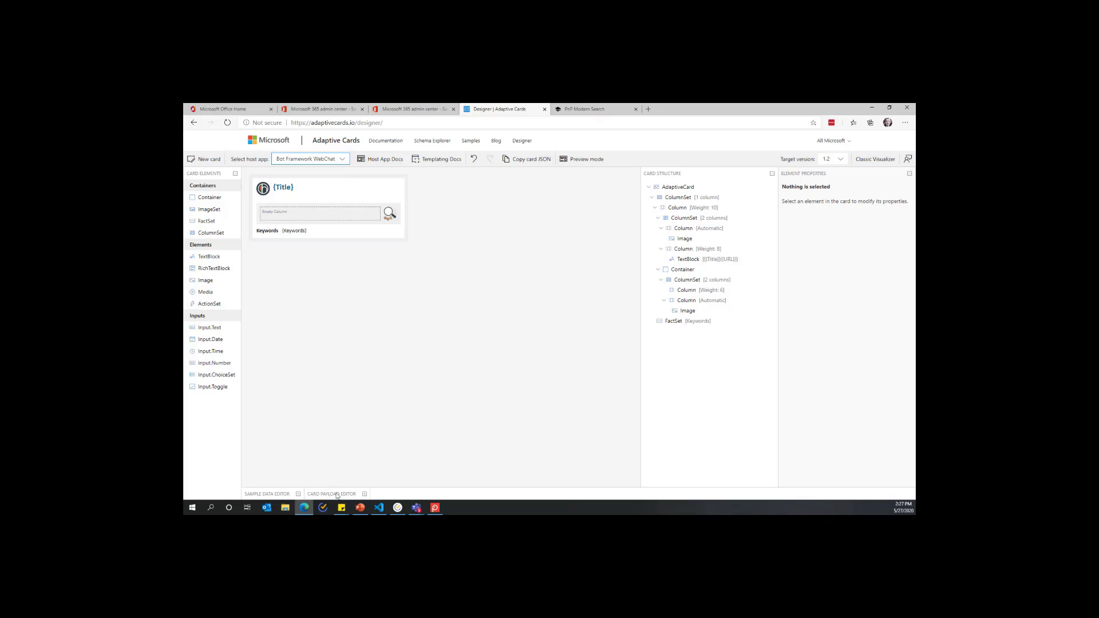
Look over the card JSON in the Card Payload Editor, then collapse that editor
click(365, 494)
scroll(465, 417, up, 15)
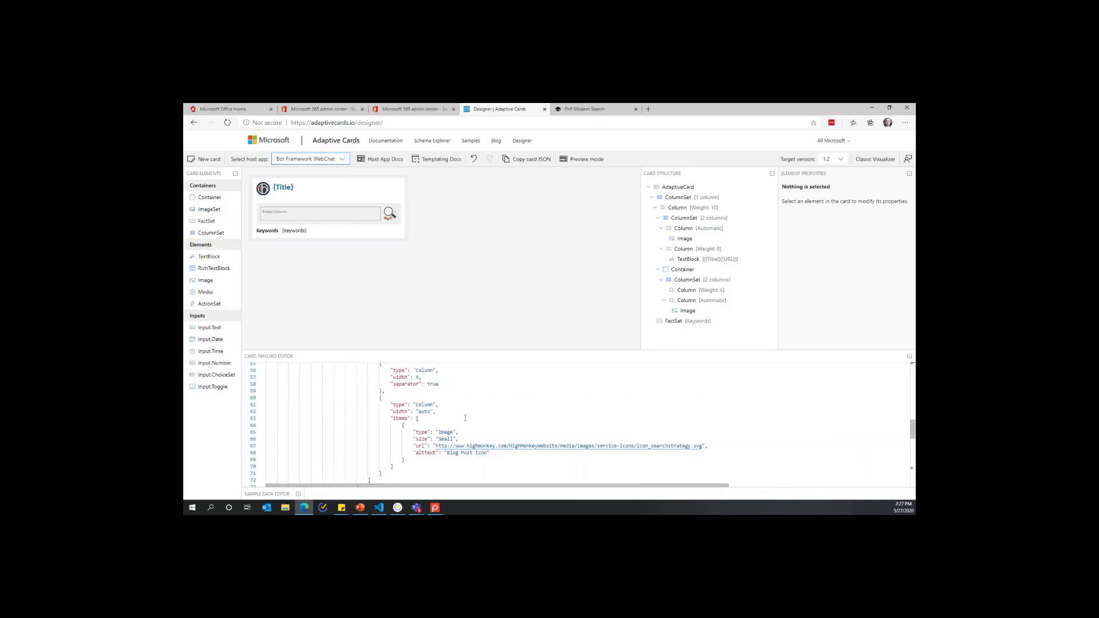
scroll(465, 418, down, 6)
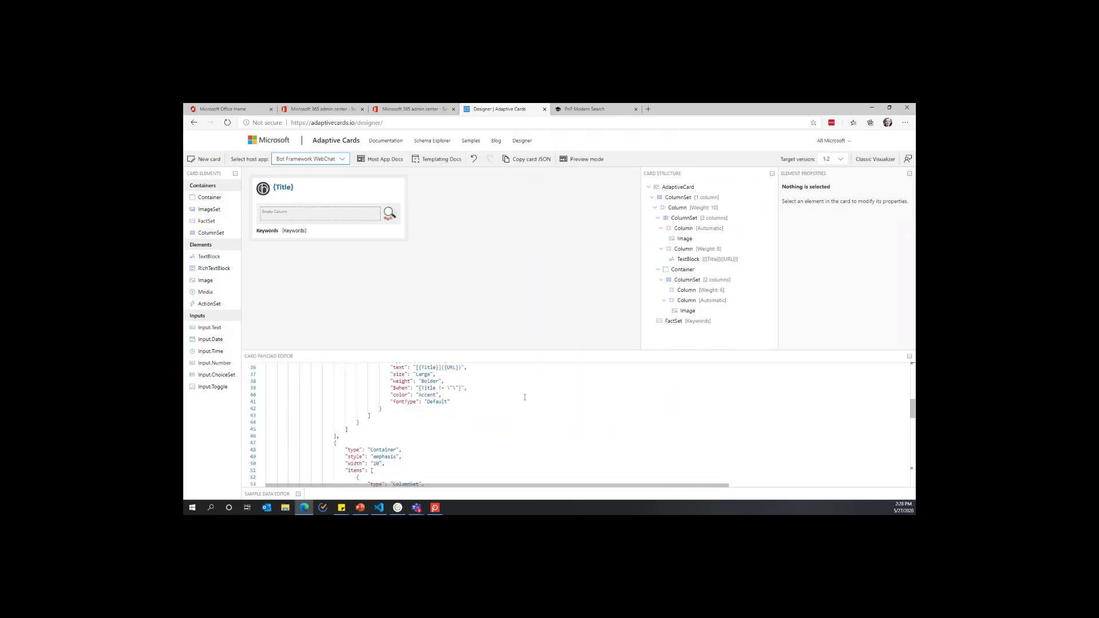
click(910, 357)
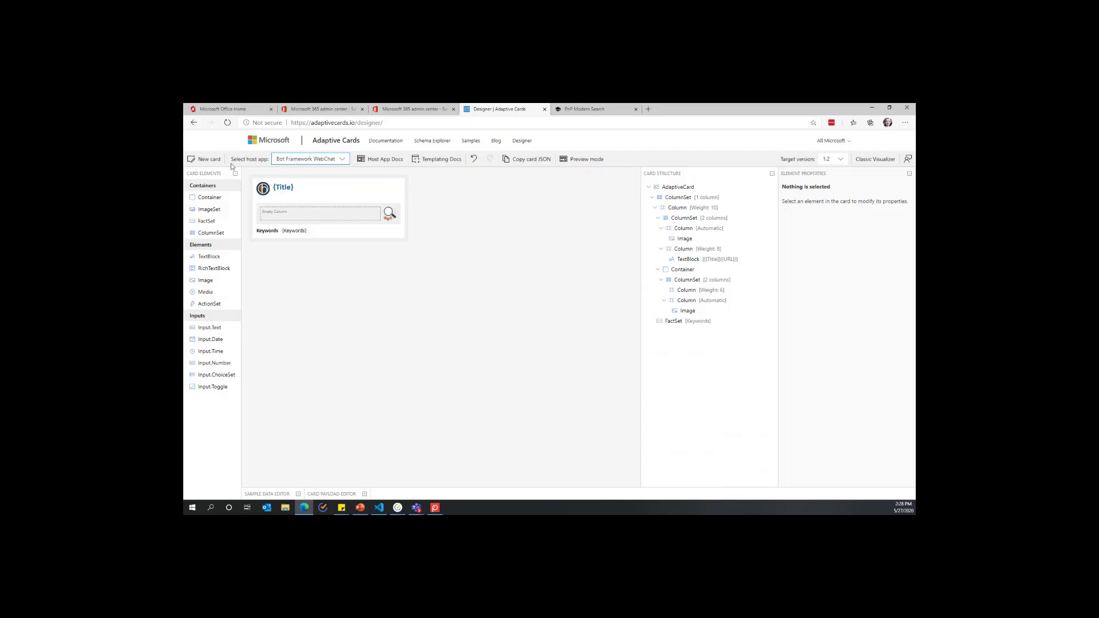
Preview the card in Outlook, Teams Light, Windows Timeline and Windows Notifications, then return to WebChat
click(343, 161)
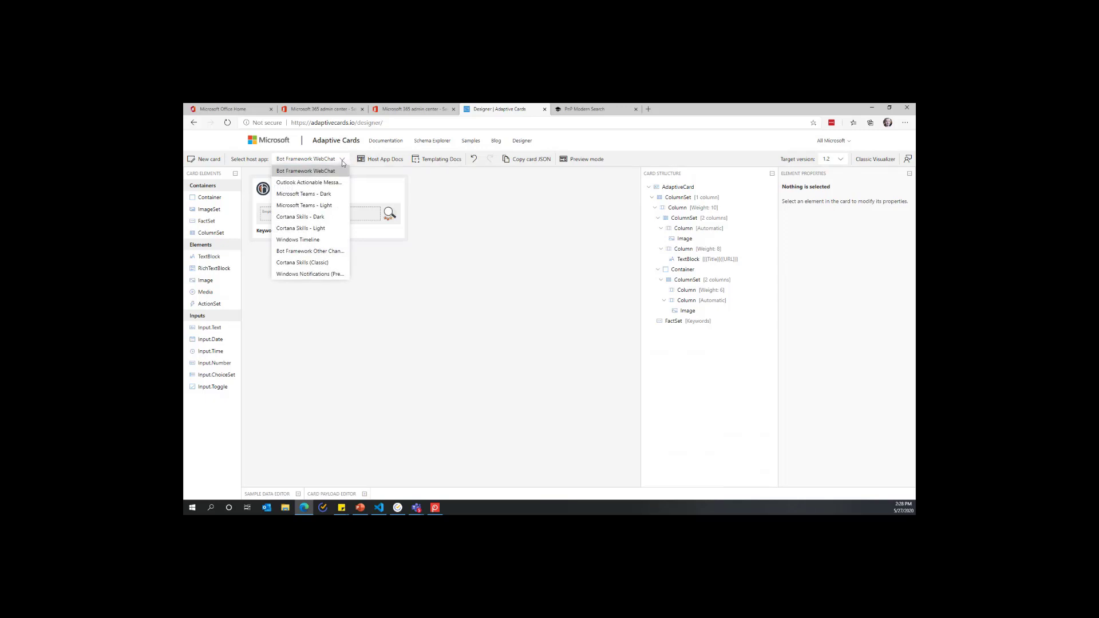
click(328, 182)
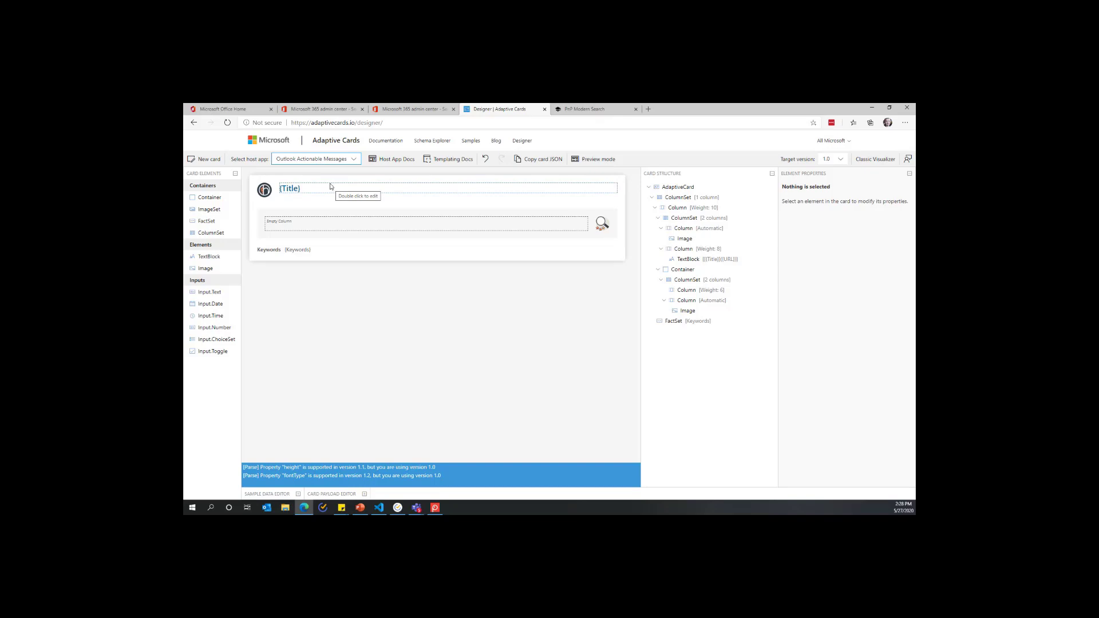
click(349, 159)
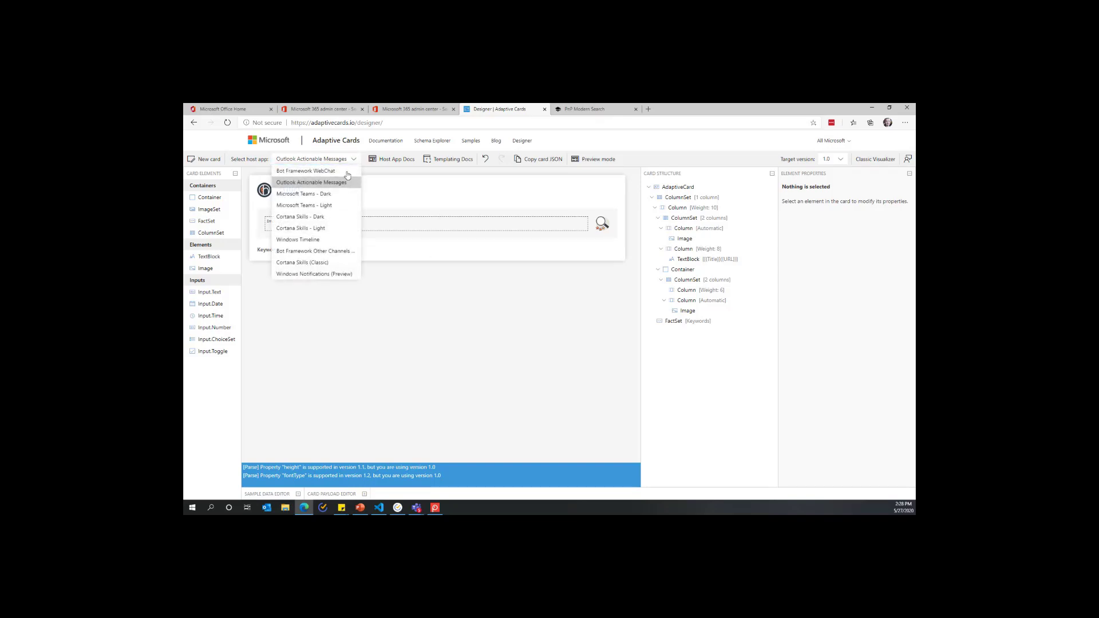
click(330, 205)
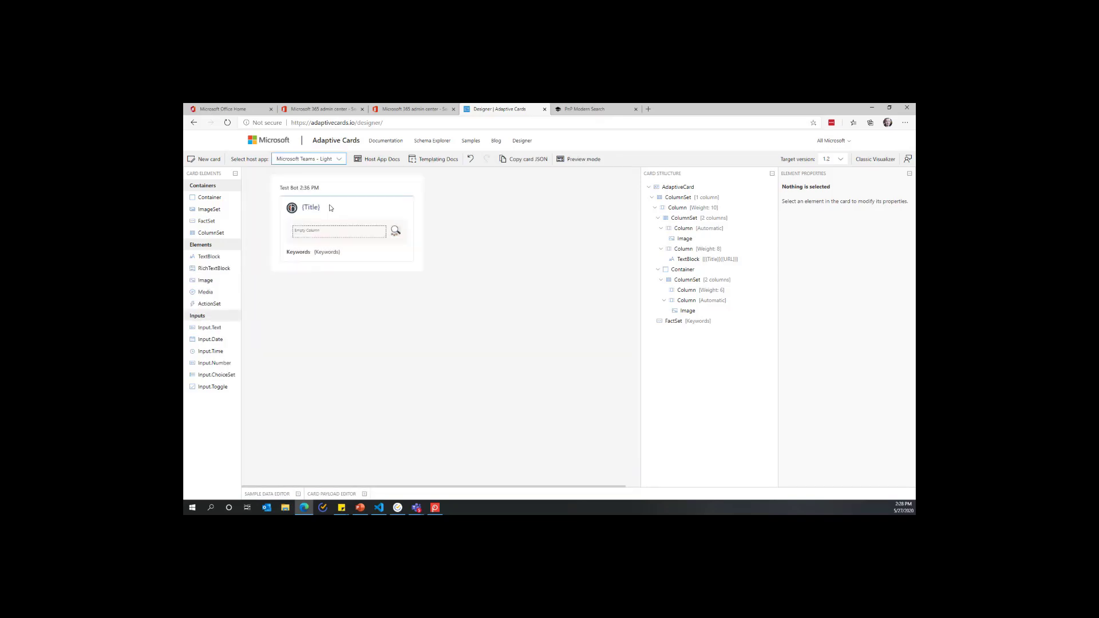
click(339, 162)
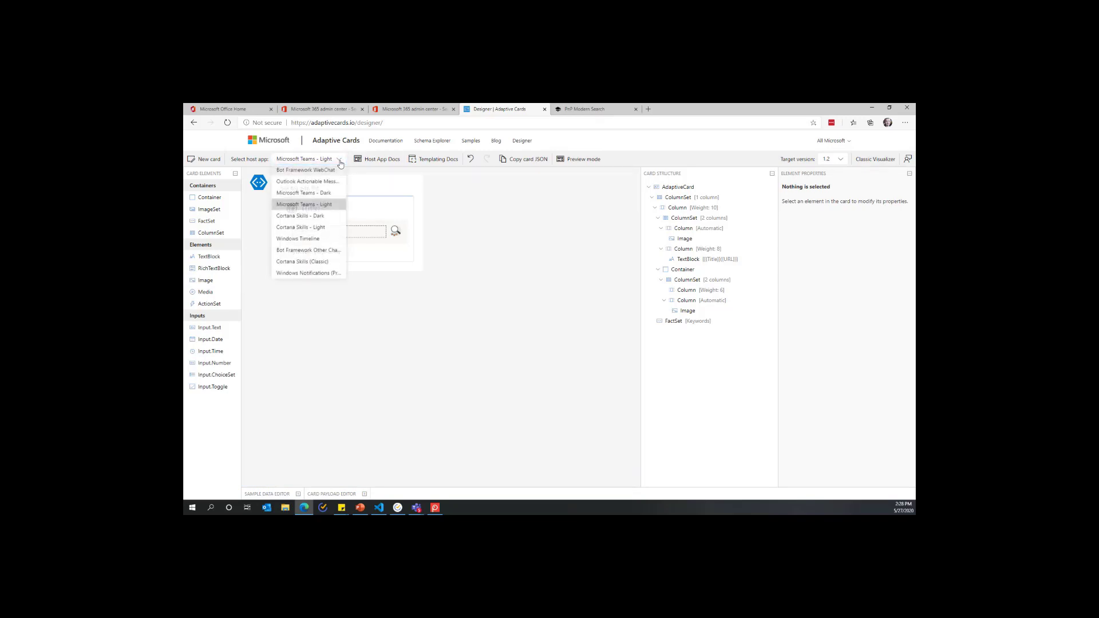
click(318, 241)
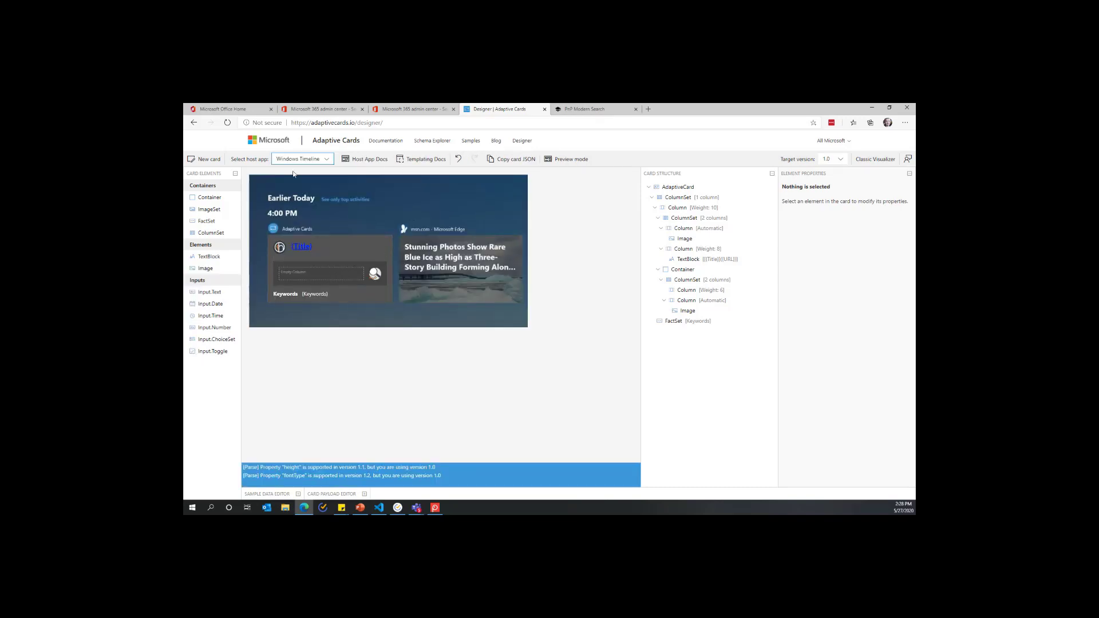
click(321, 161)
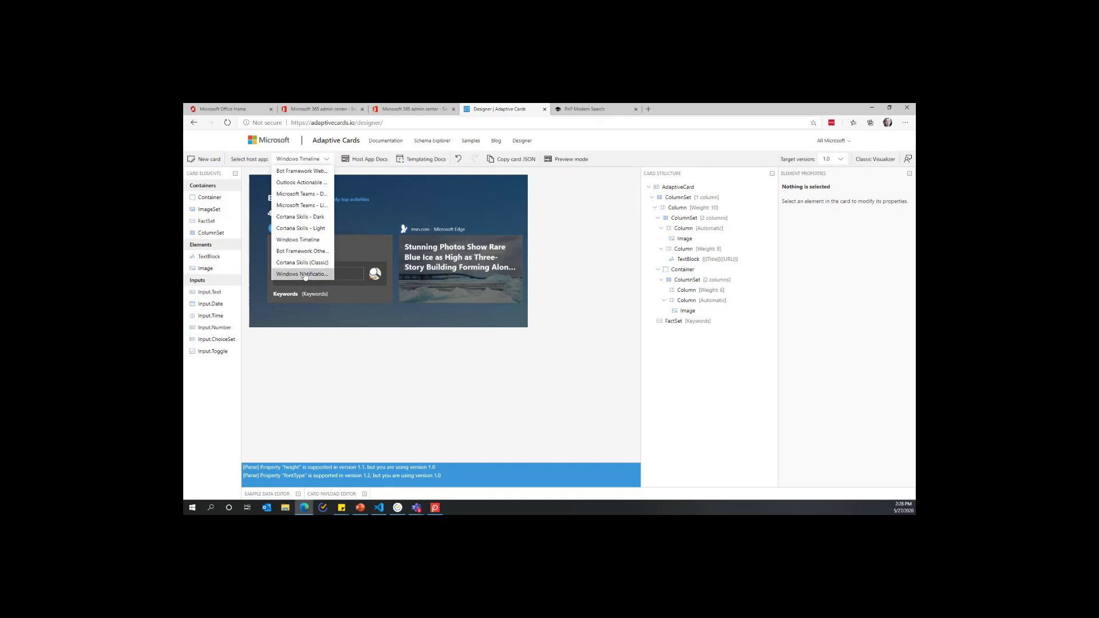
click(304, 274)
click(361, 159)
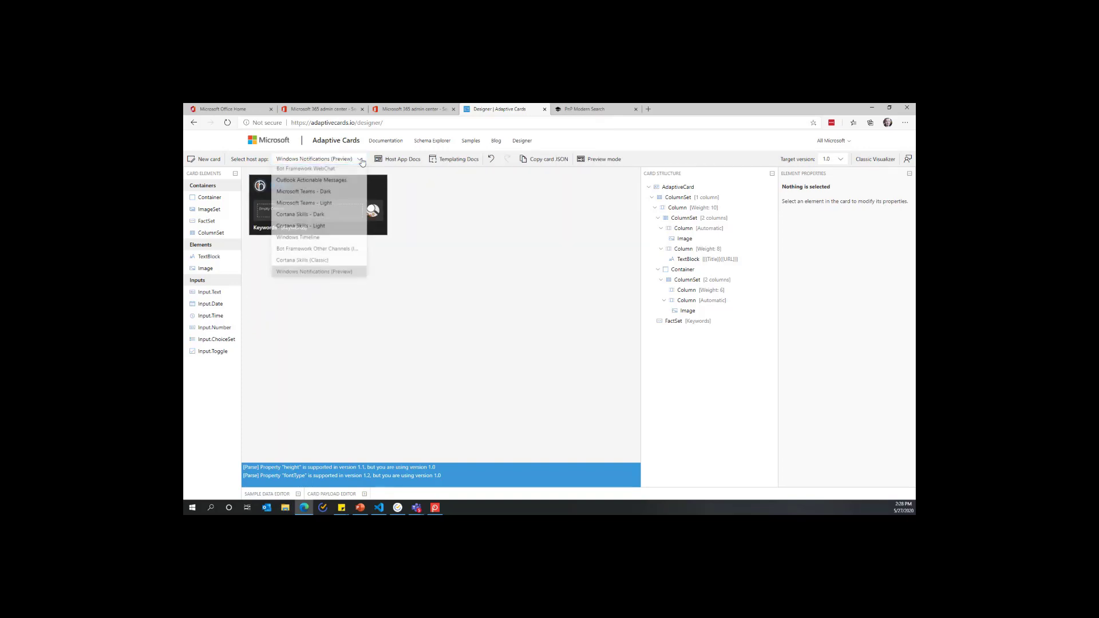
key(Return)
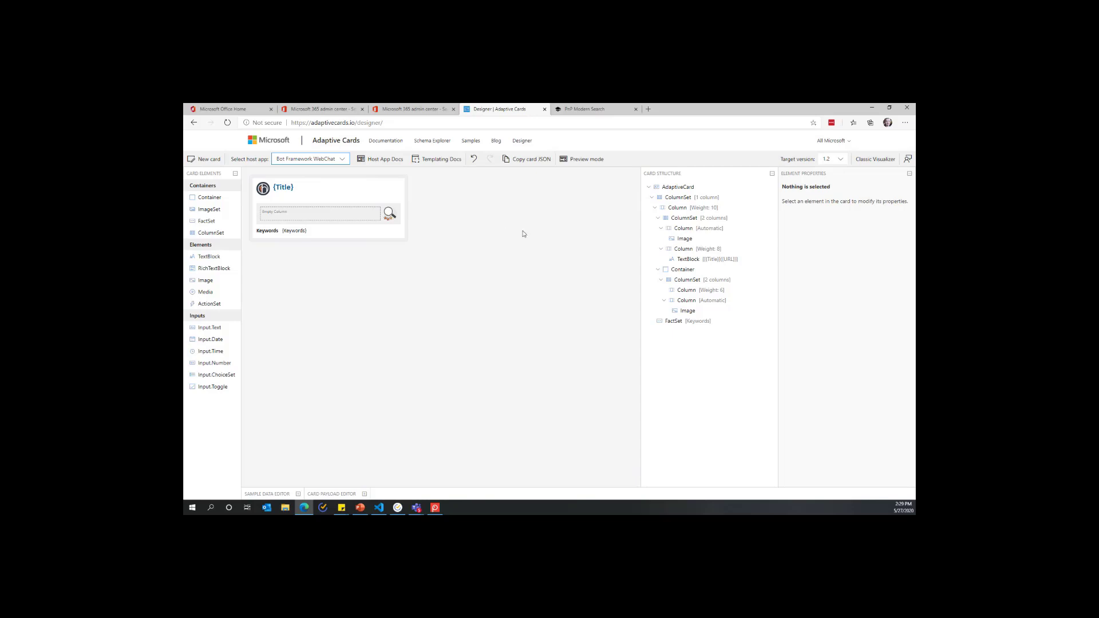
Collapse the Card Structure and Element Properties panes, leaving only the card preview
click(770, 176)
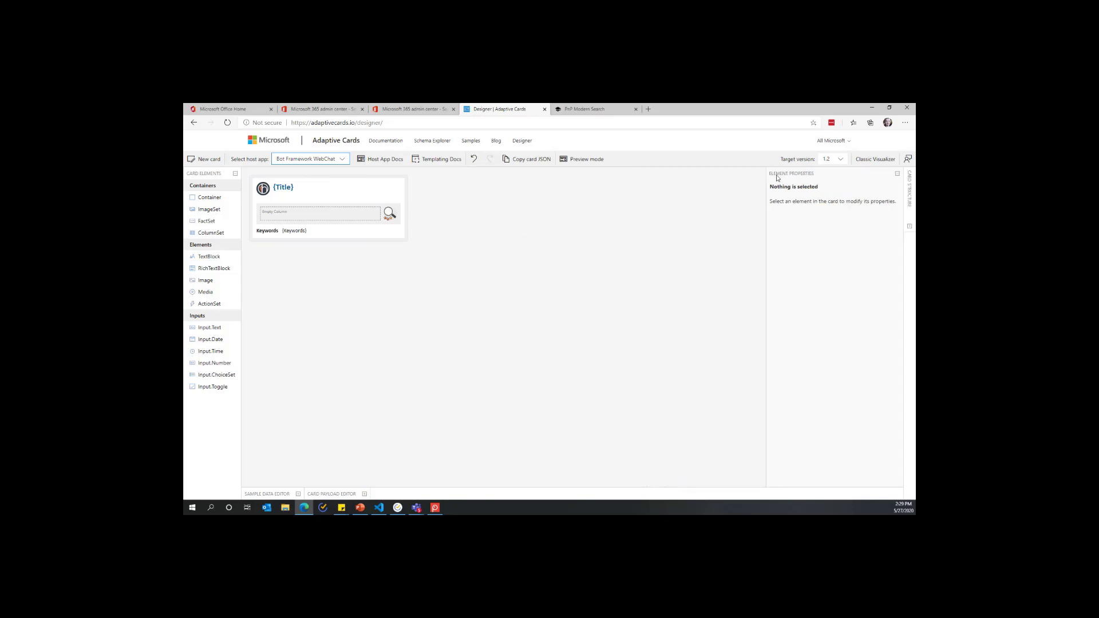
click(897, 177)
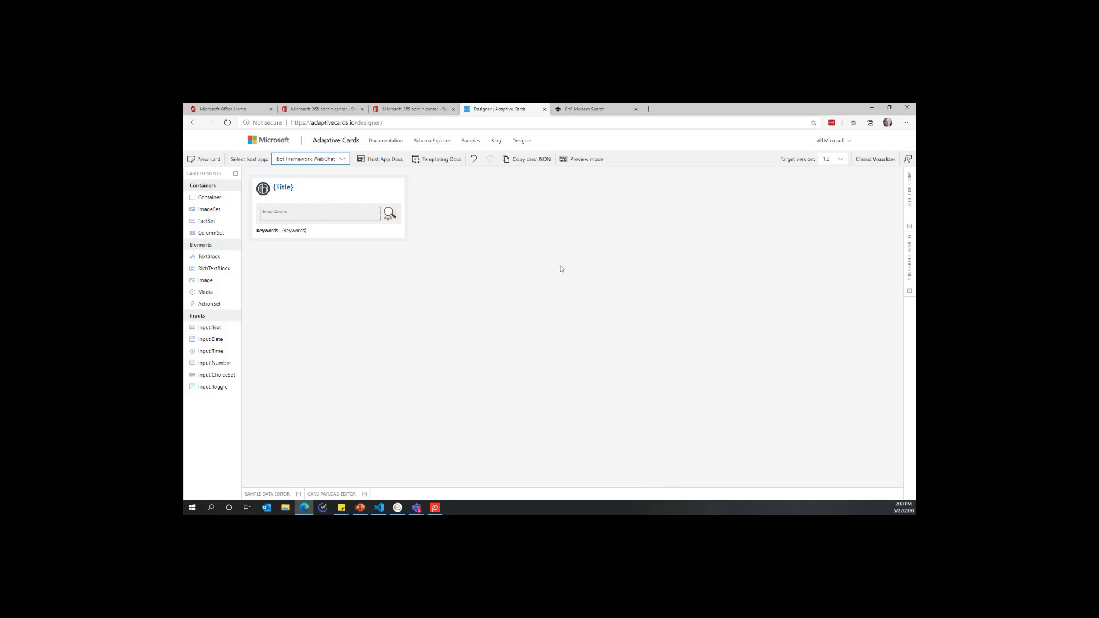
Scroll through the HM Website vertical's adaptive-card results in Office 365 search
click(242, 113)
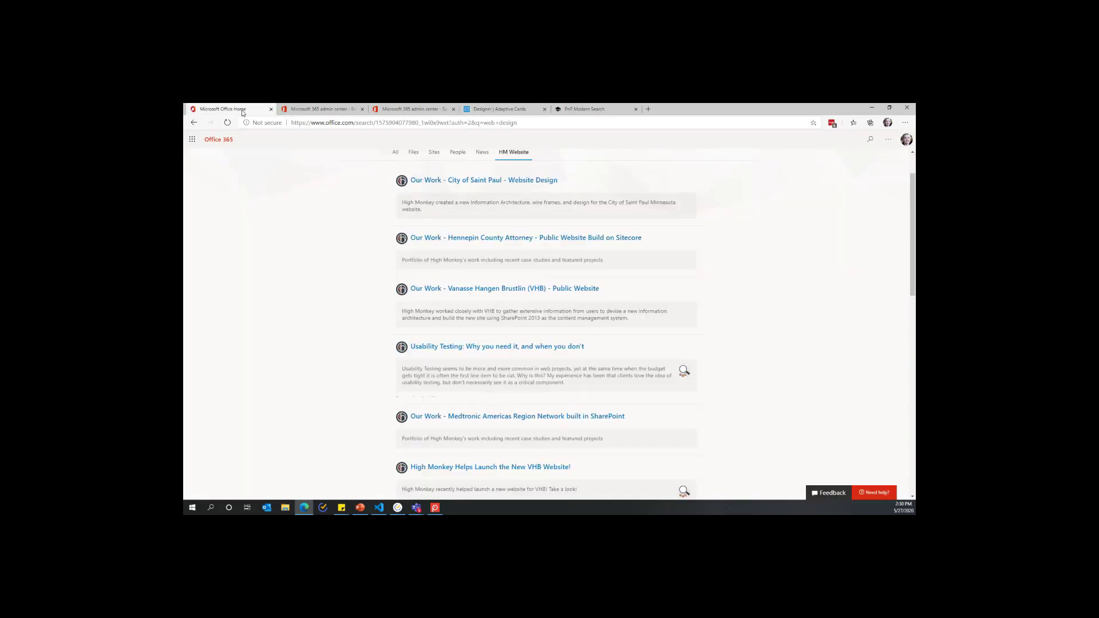
scroll(737, 269, down, 3)
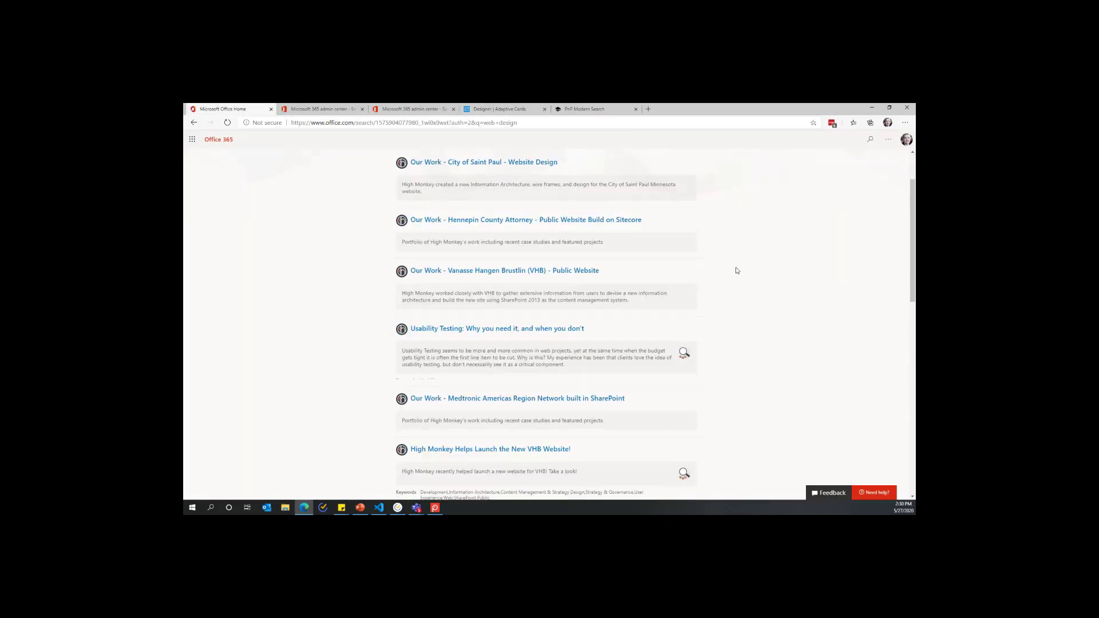
scroll(738, 270, down, 8)
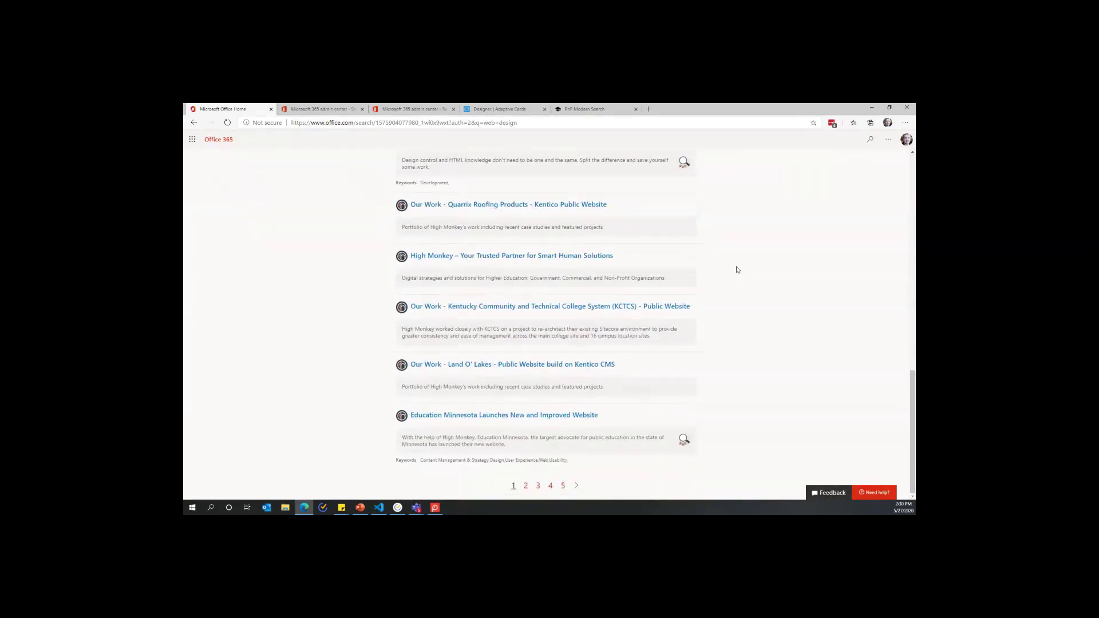
scroll(737, 270, up, 11)
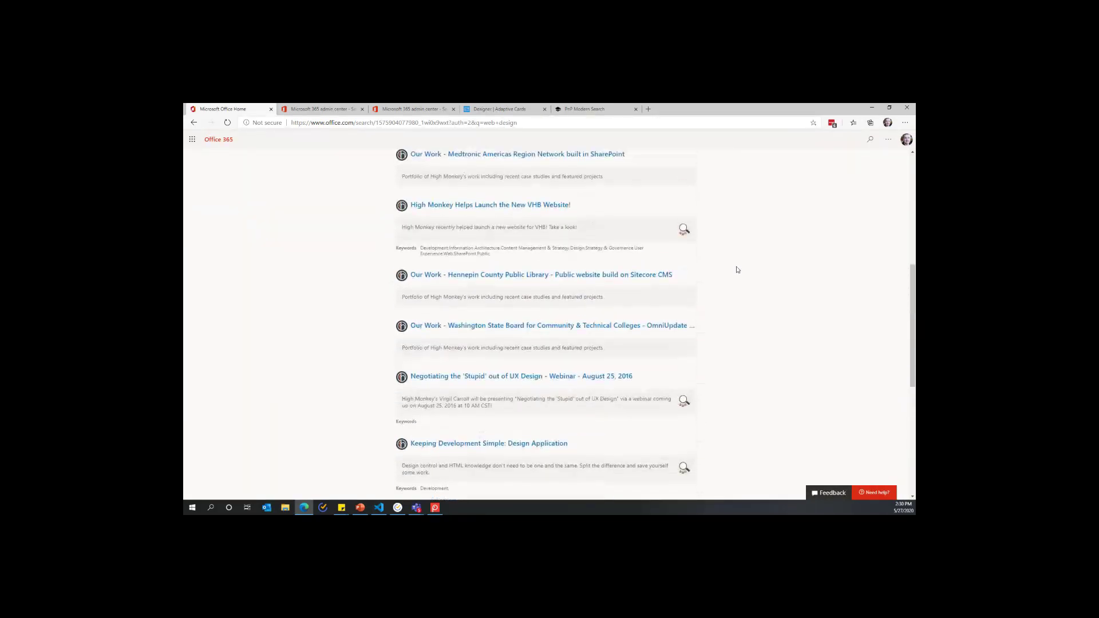
scroll(738, 270, down, 3)
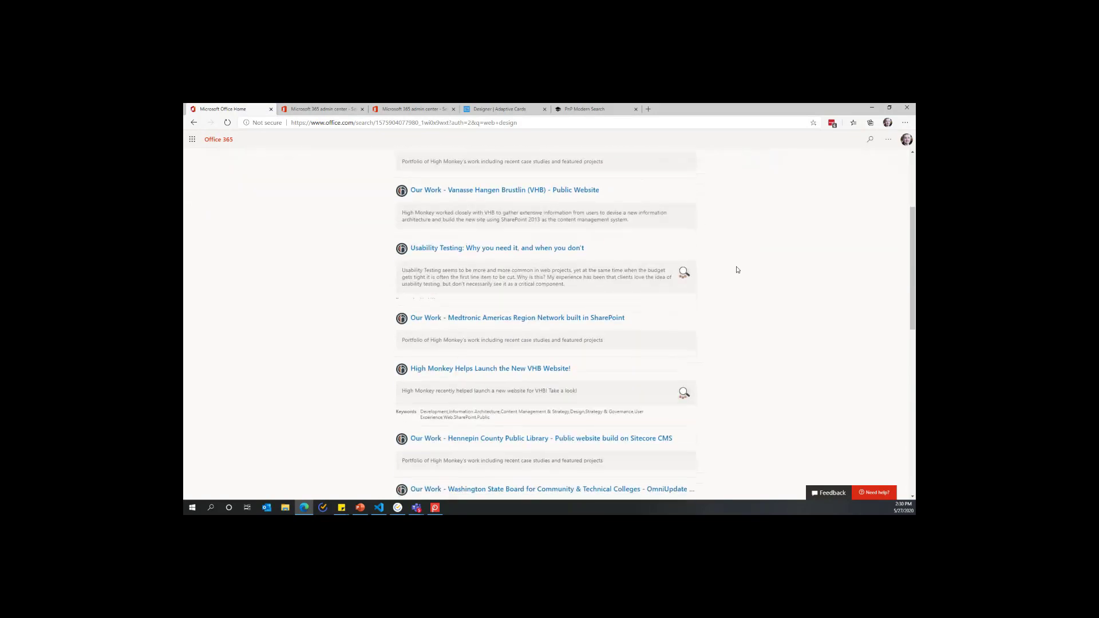
scroll(738, 270, up, 1)
scroll(737, 270, up, 2)
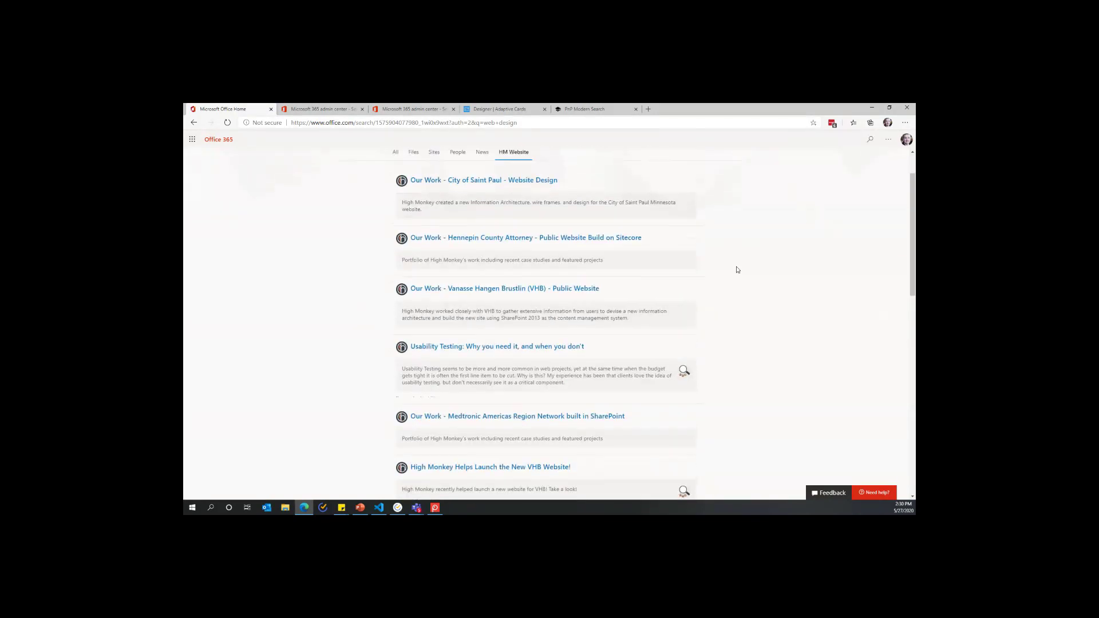
scroll(737, 270, down, 1)
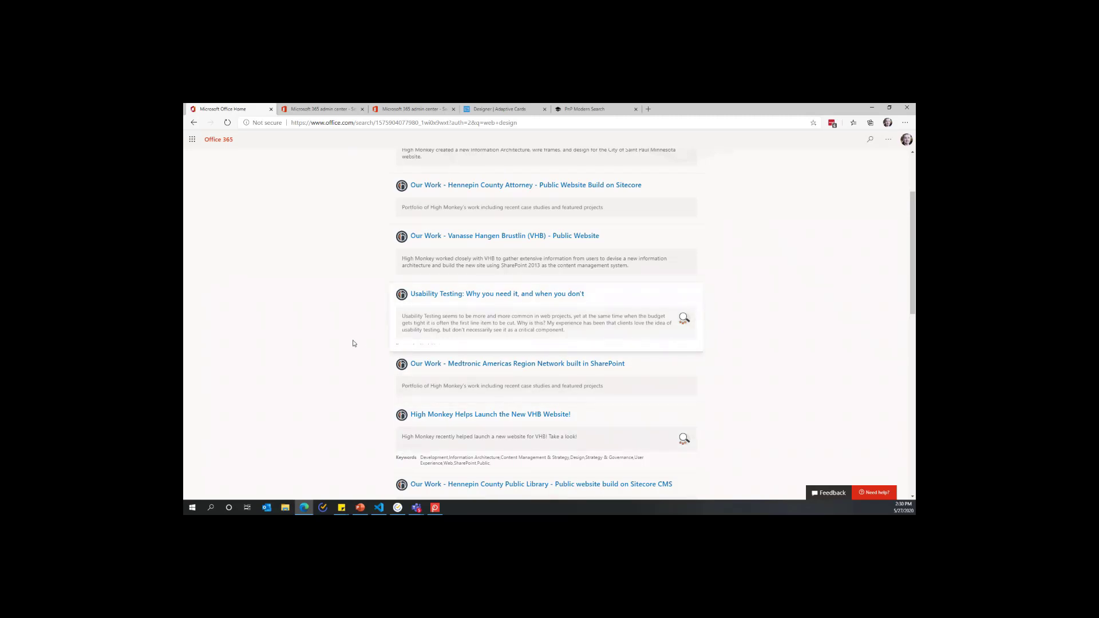
scroll(316, 332, up, 3)
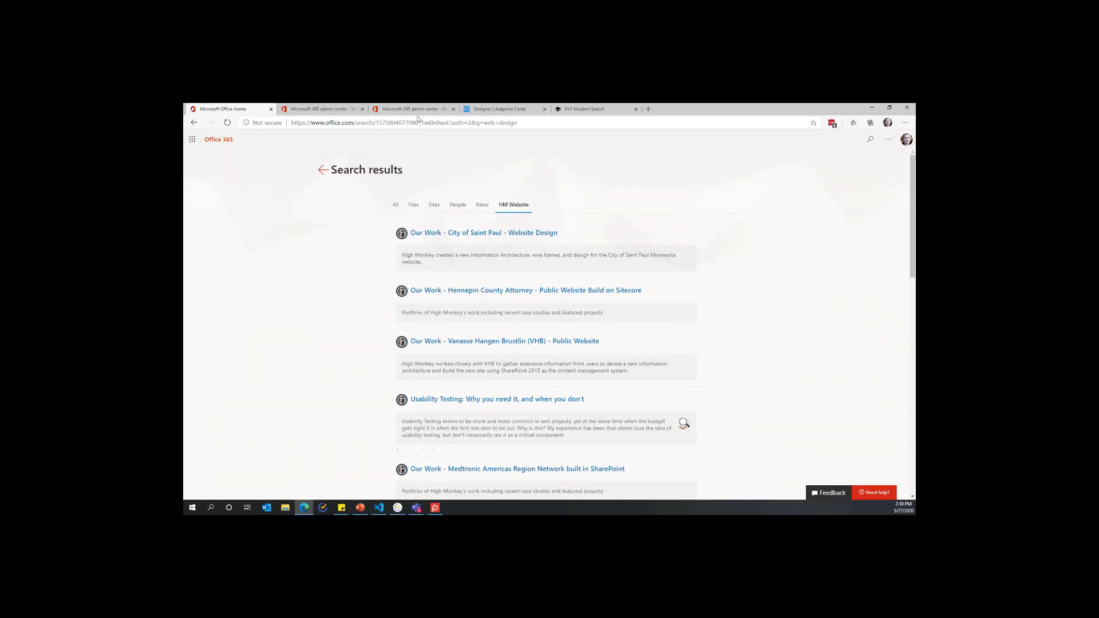
click(501, 111)
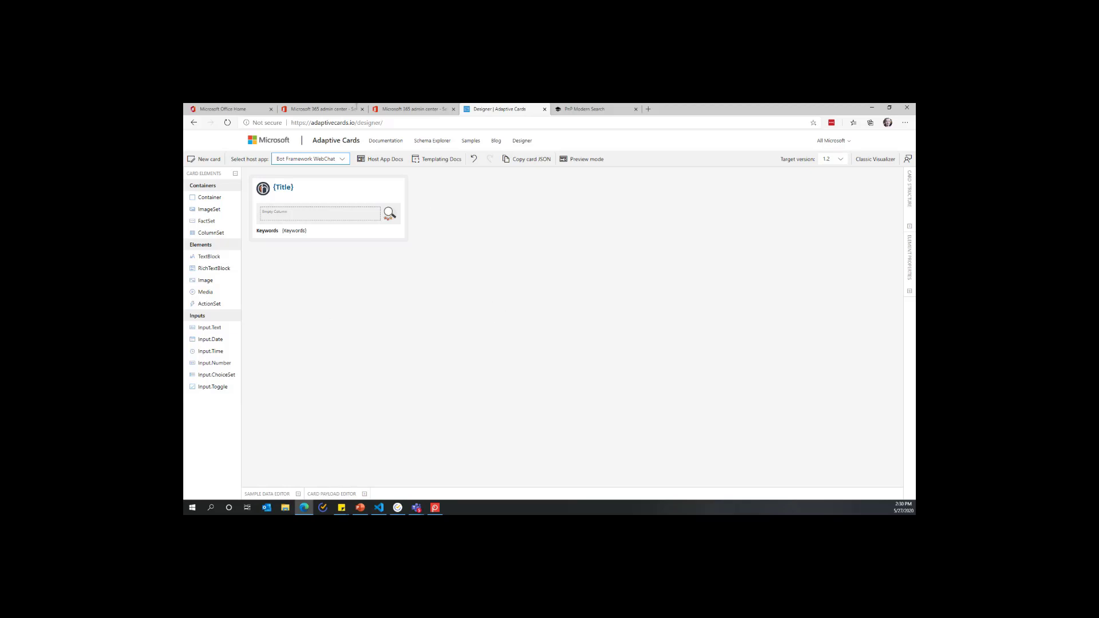
Compare with All results, previewing the Washington County Web Design RFP, then return to HM Website
click(243, 114)
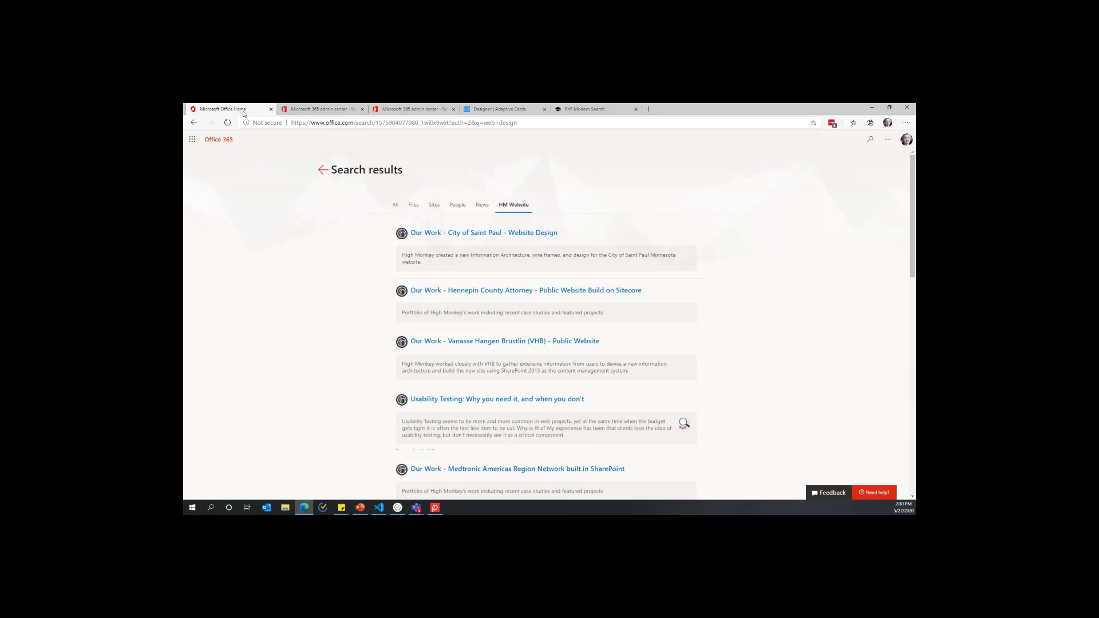
click(395, 206)
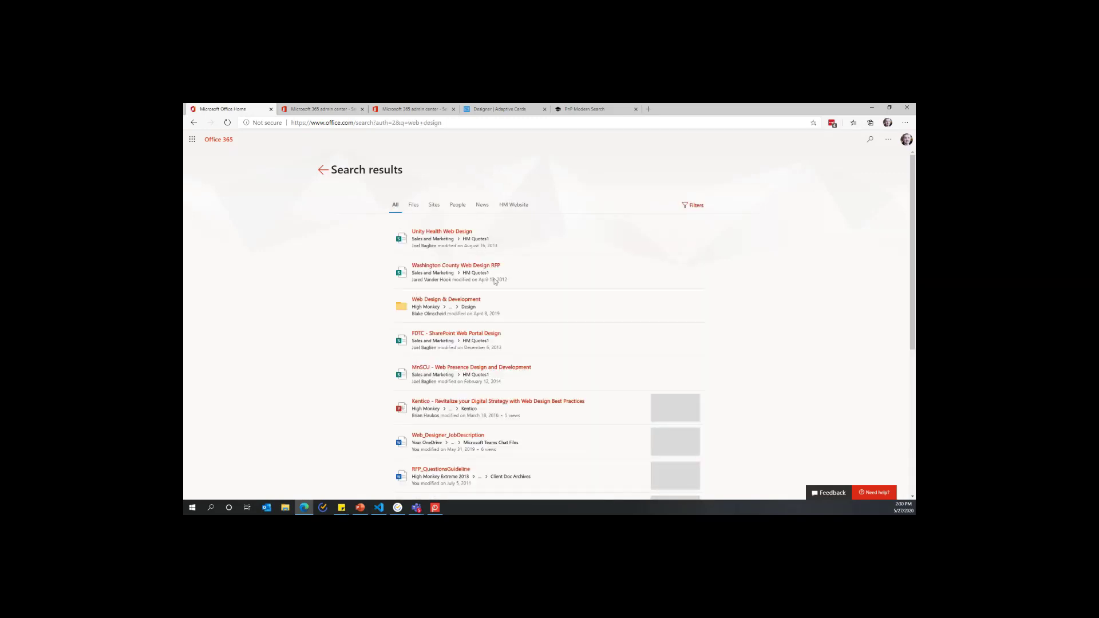
click(547, 292)
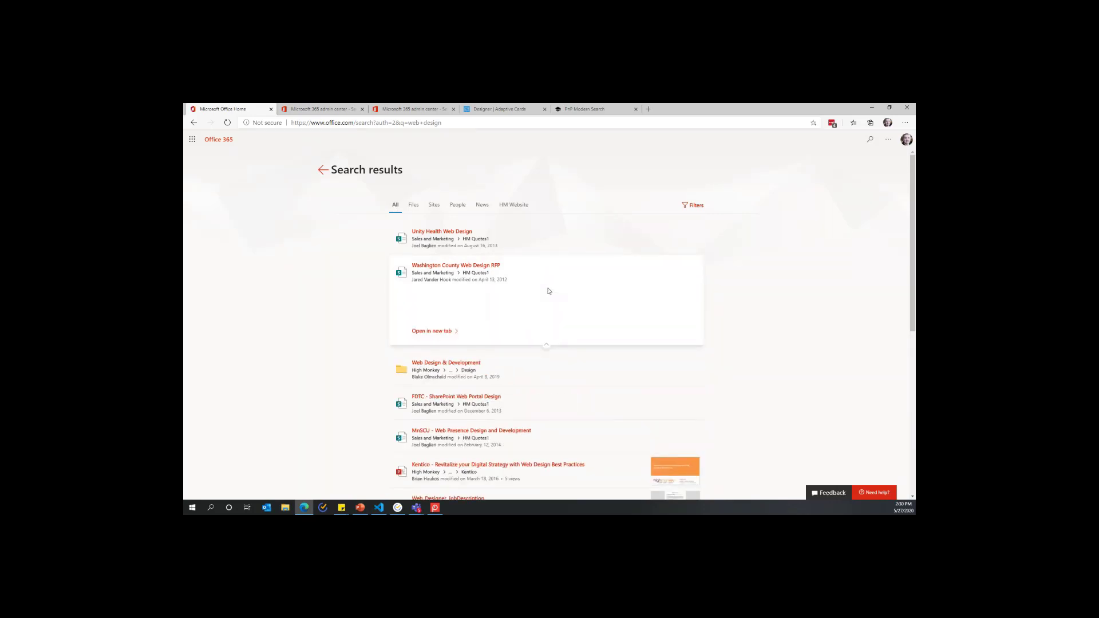
click(546, 345)
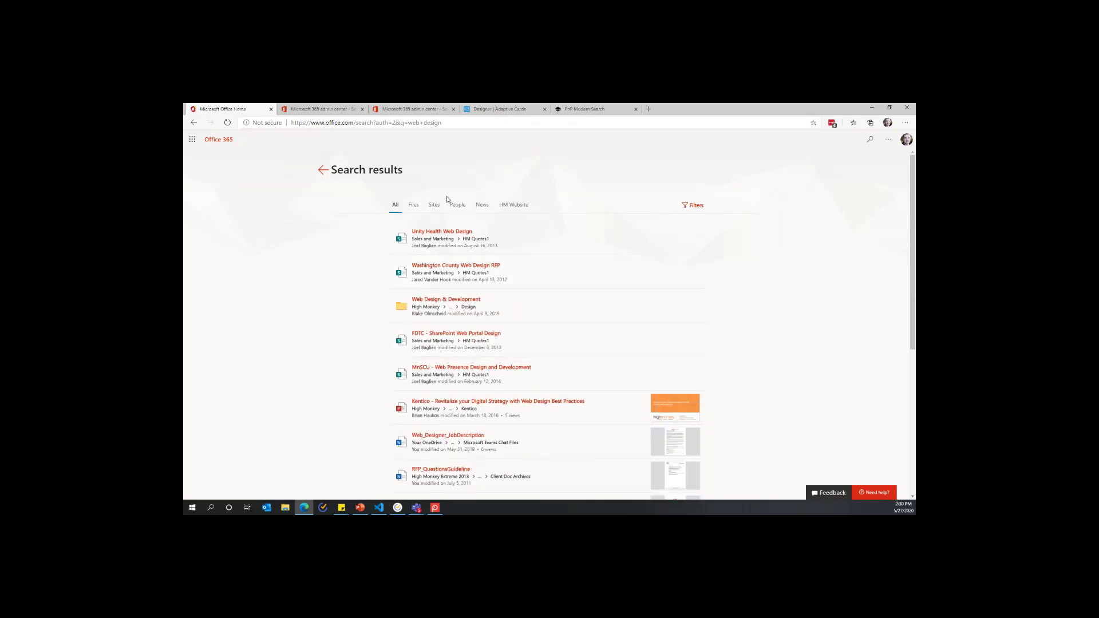
click(507, 206)
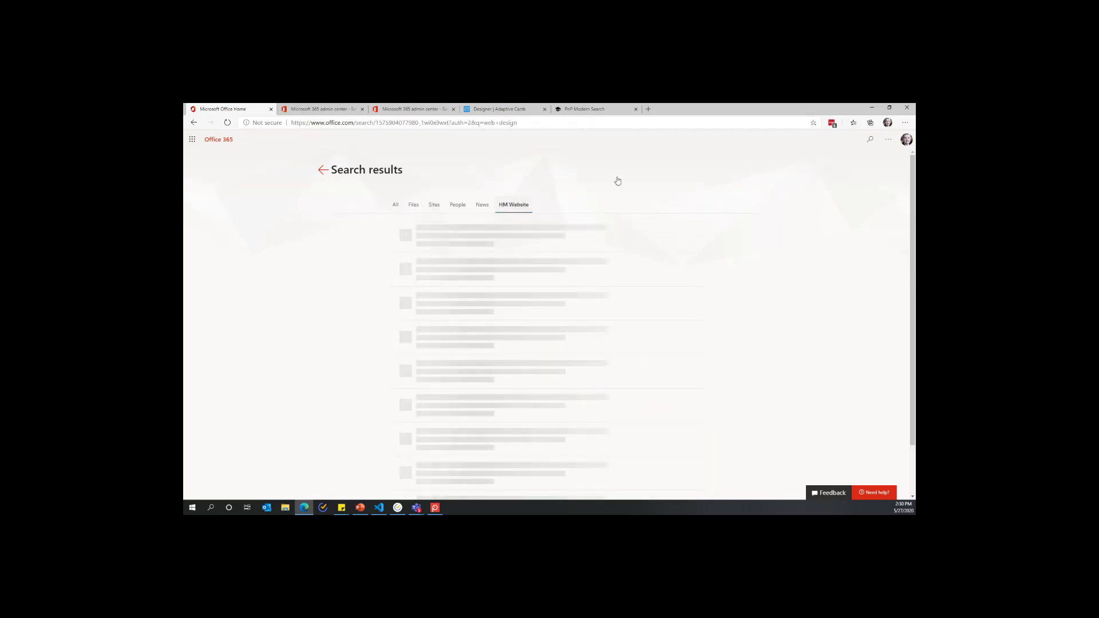
click(503, 112)
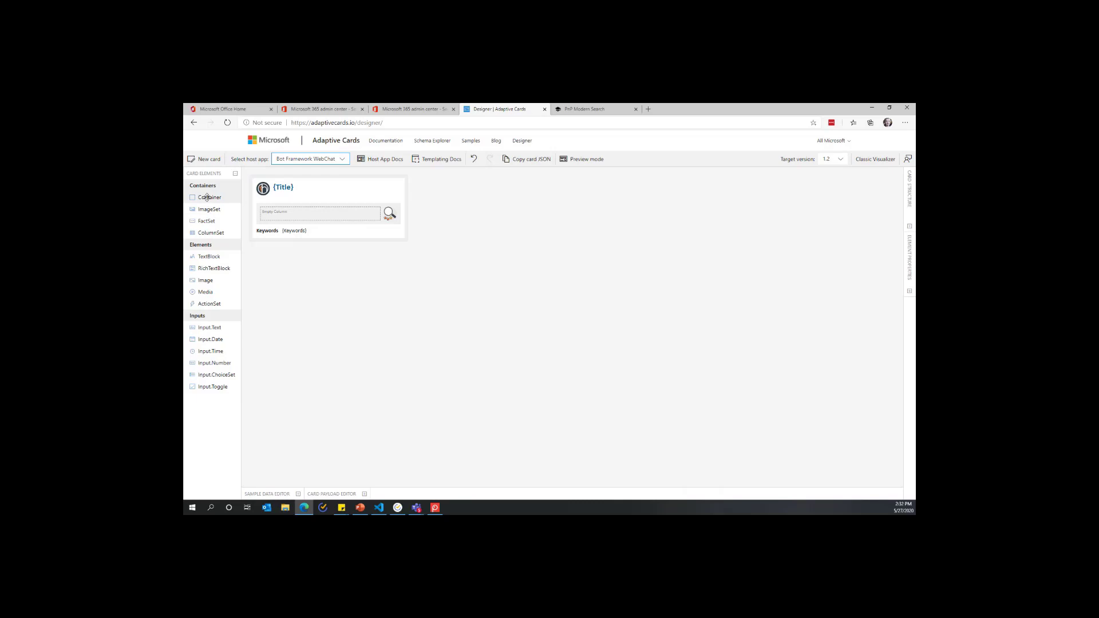
click(400, 227)
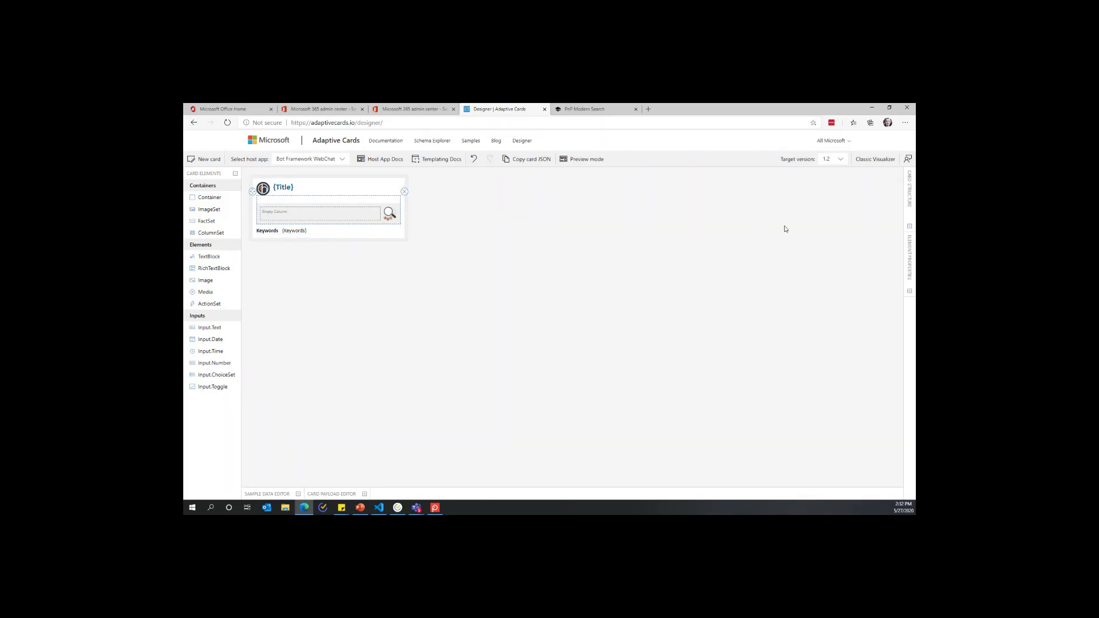
Show the Element Properties pane and inspect the Keywords fact set and search-box container
click(910, 291)
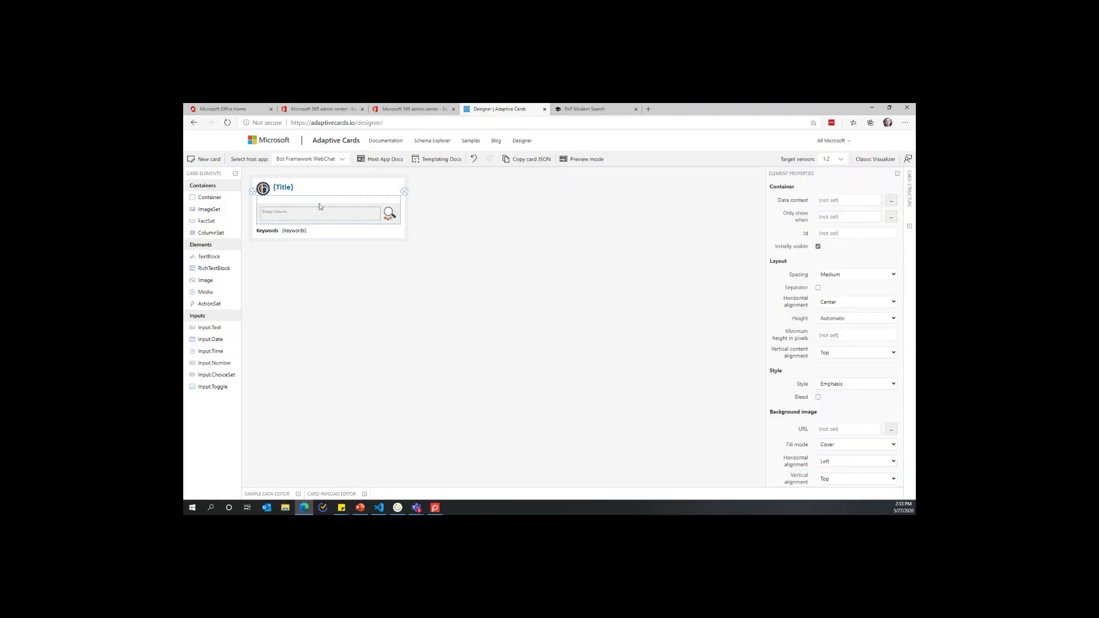
click(319, 232)
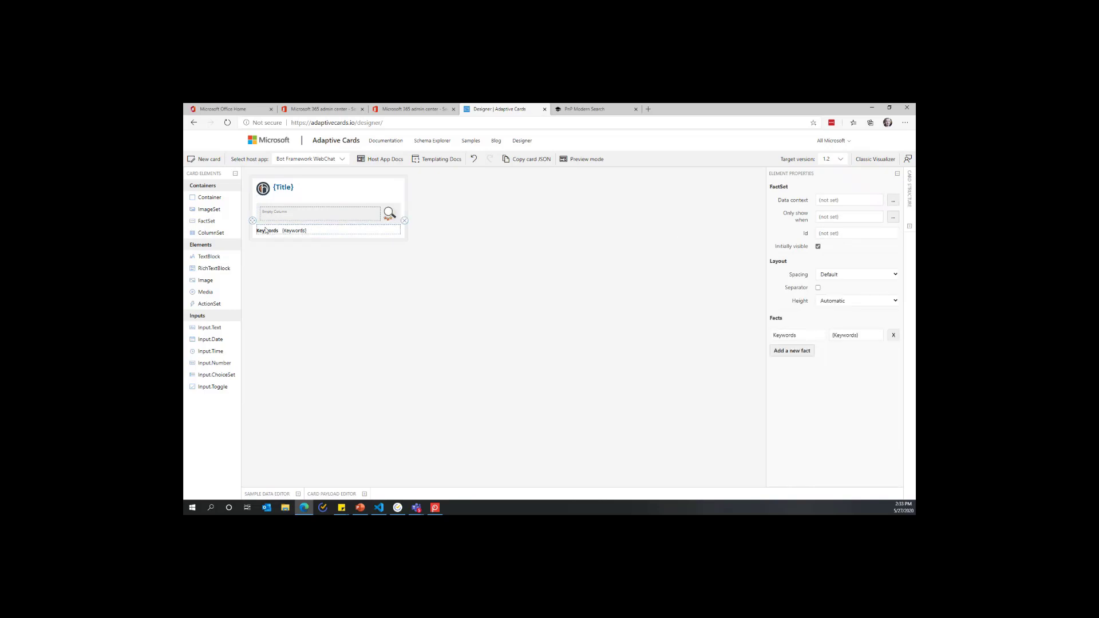
click(282, 199)
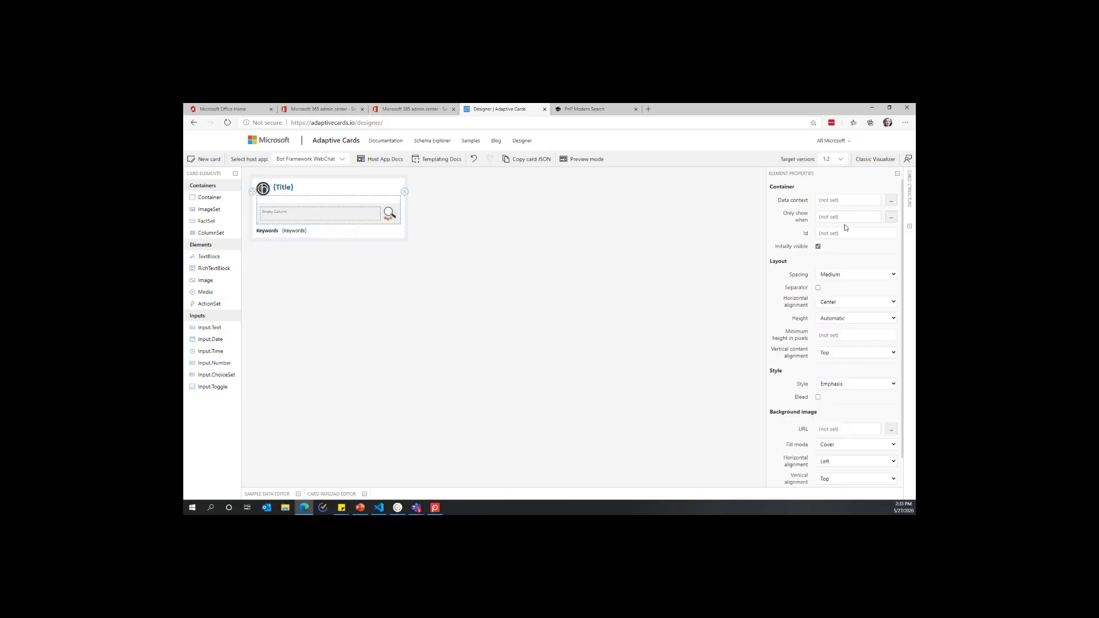
Show the Card Structure tree and select the ColumnSet, FactSet and weight-10 Column
click(911, 228)
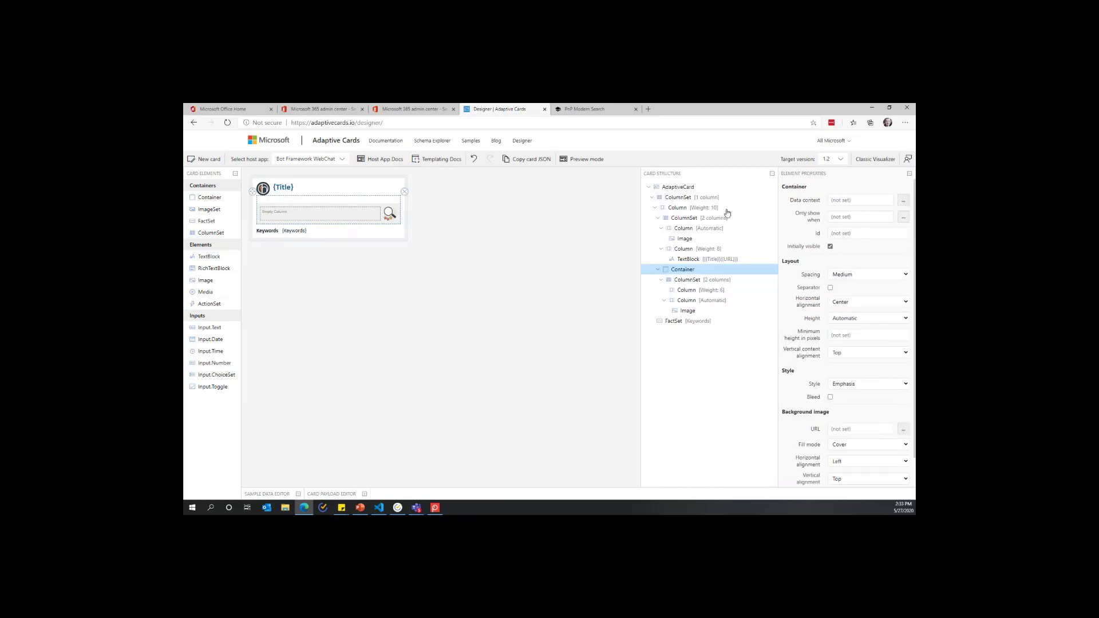
click(691, 283)
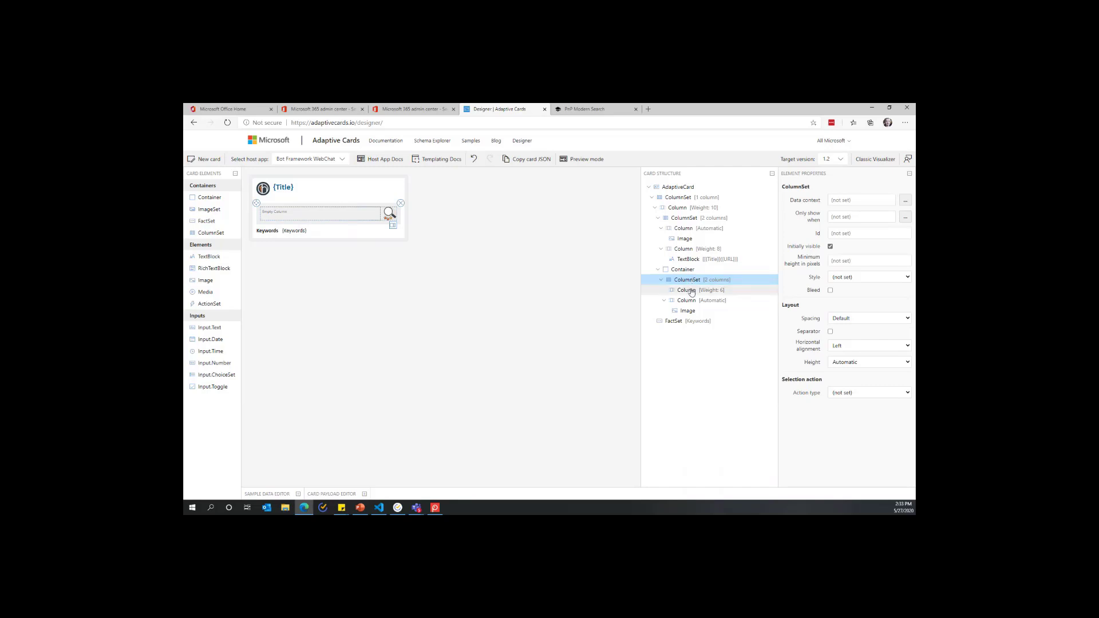
click(680, 324)
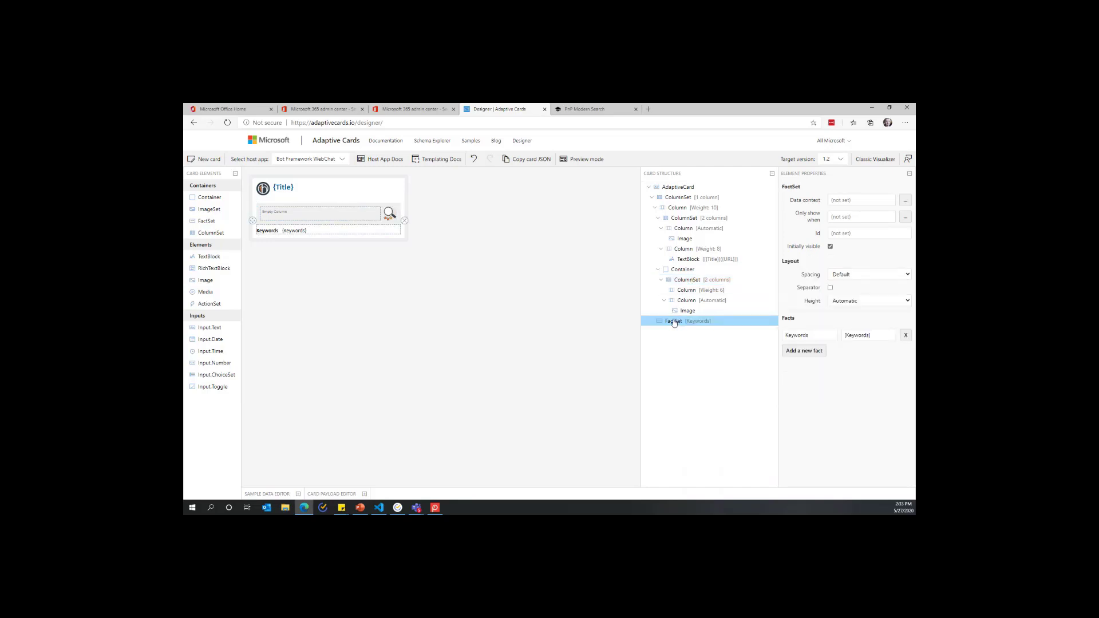
click(682, 211)
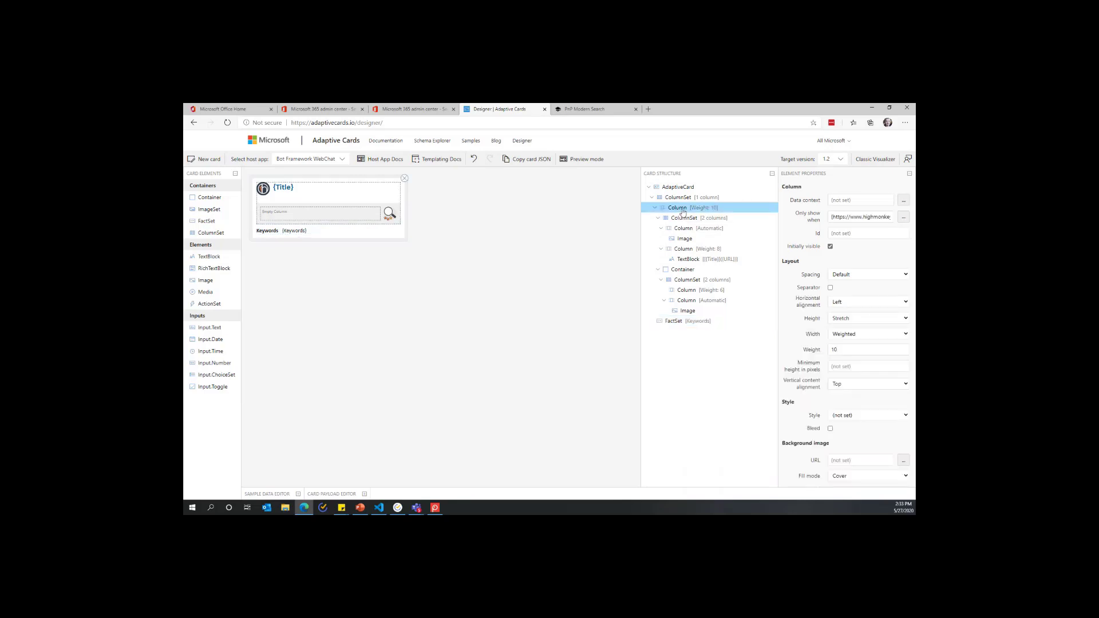
click(857, 234)
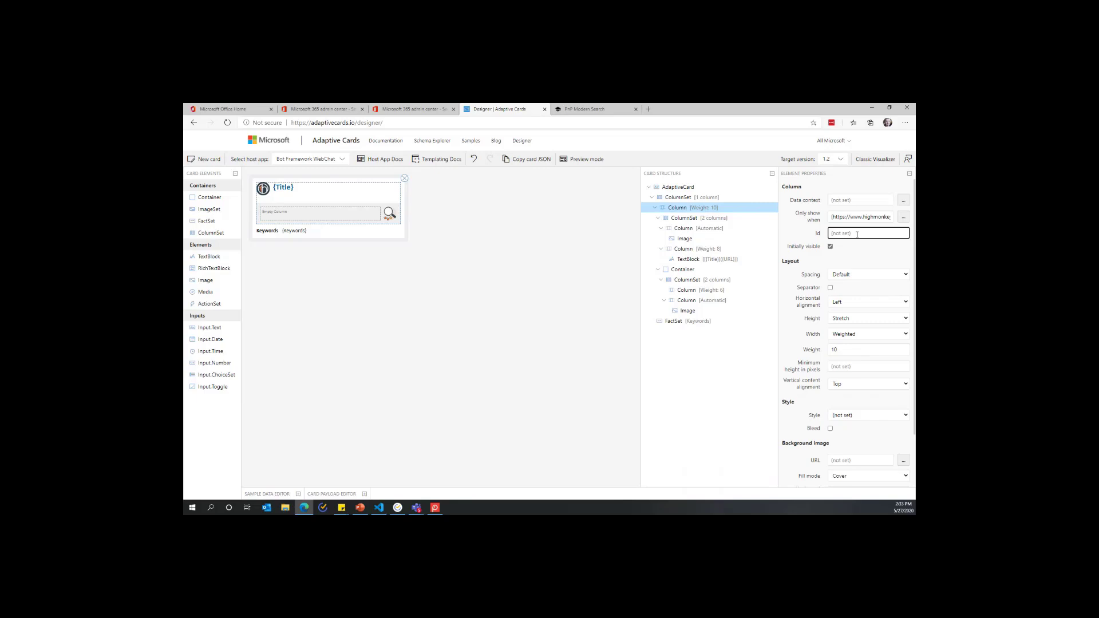
click(312, 207)
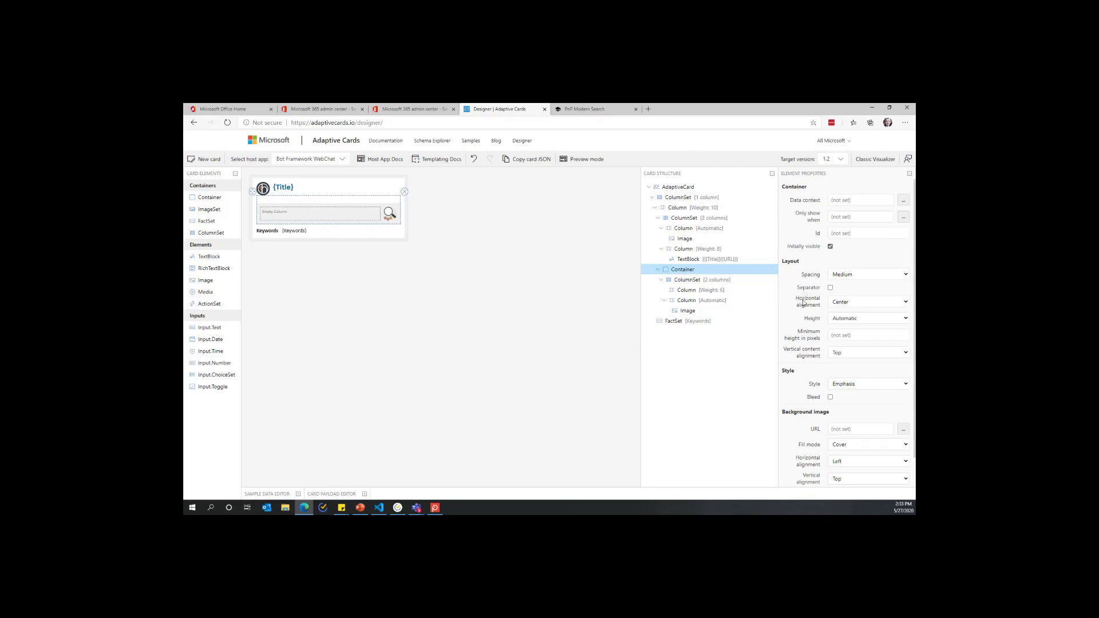
Drag a ColumnSet from Card Elements onto the card directly below the Keywords fact set
scroll(803, 304, down, 1)
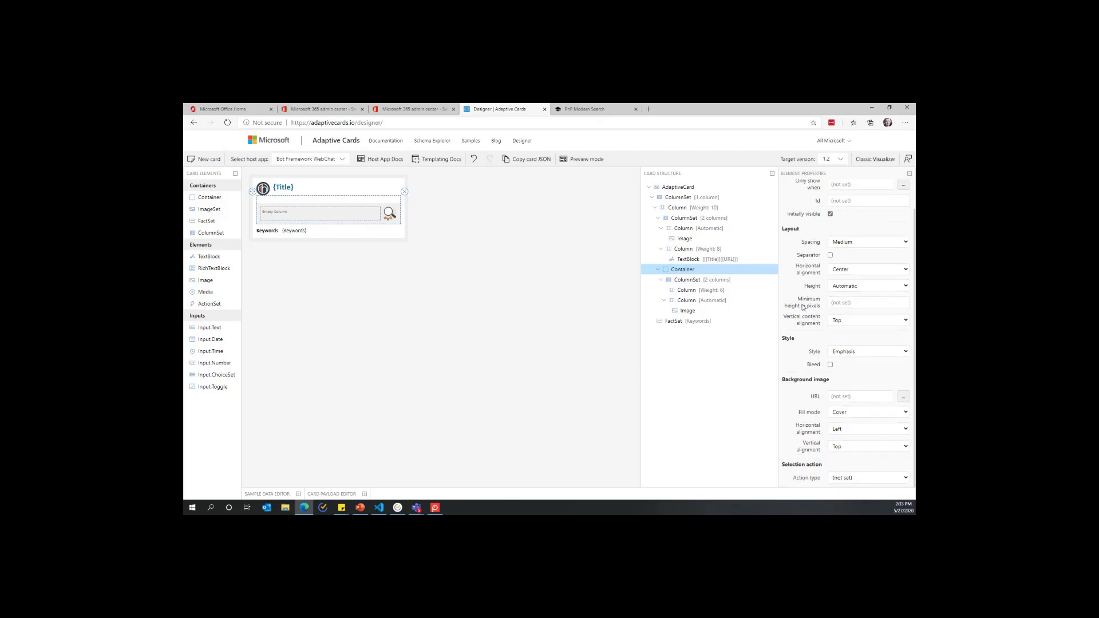
scroll(788, 285, up, 1)
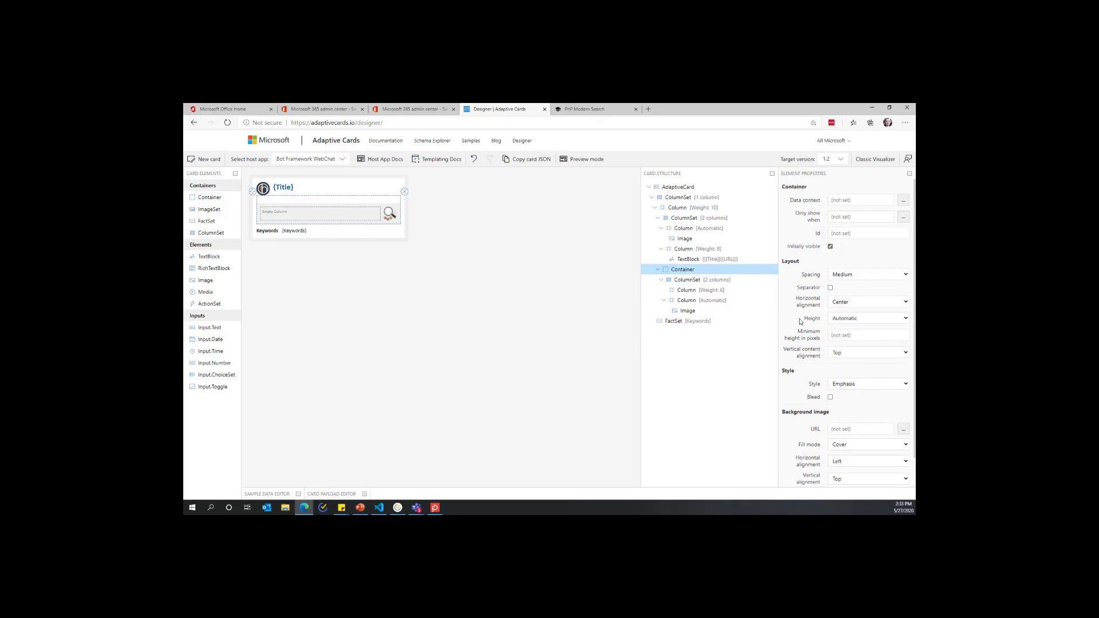
scroll(851, 326, down, 1)
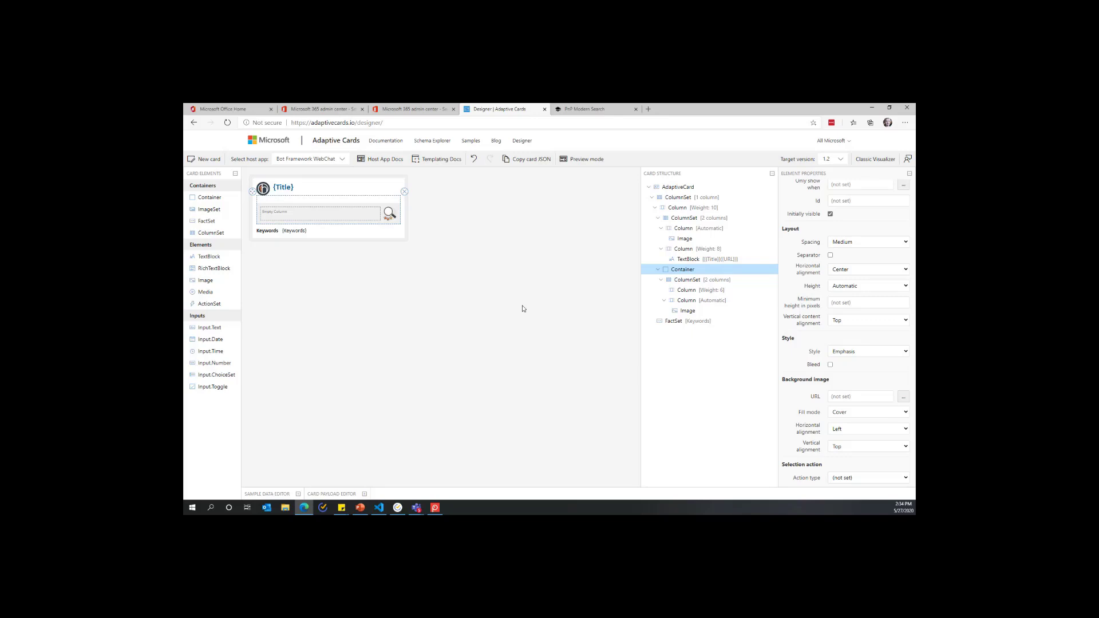
click(308, 191)
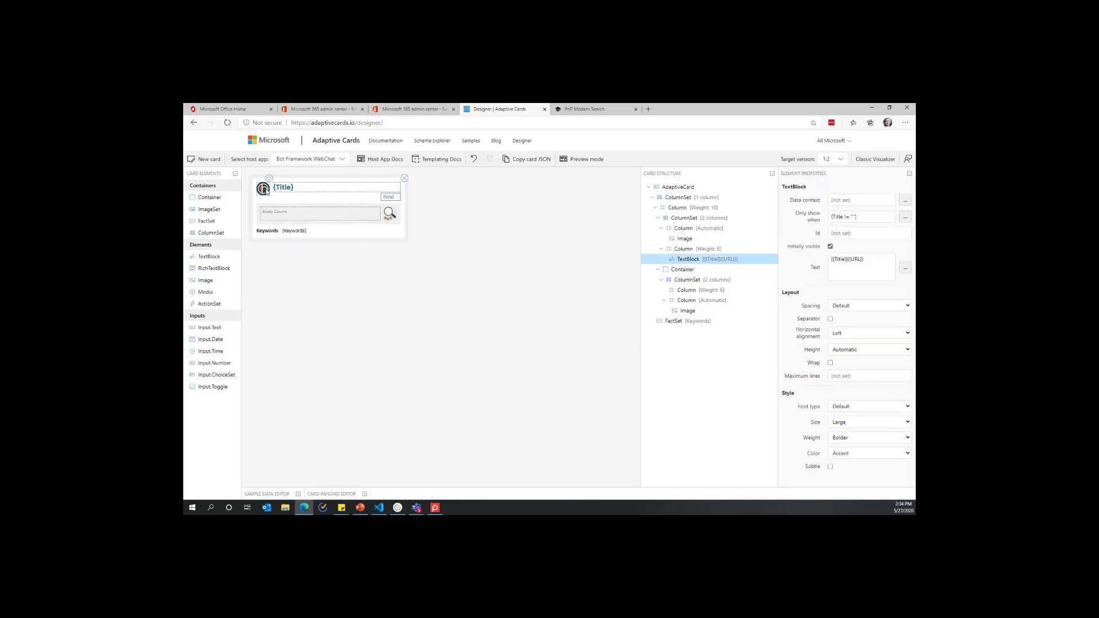
drag(210, 233, 302, 251)
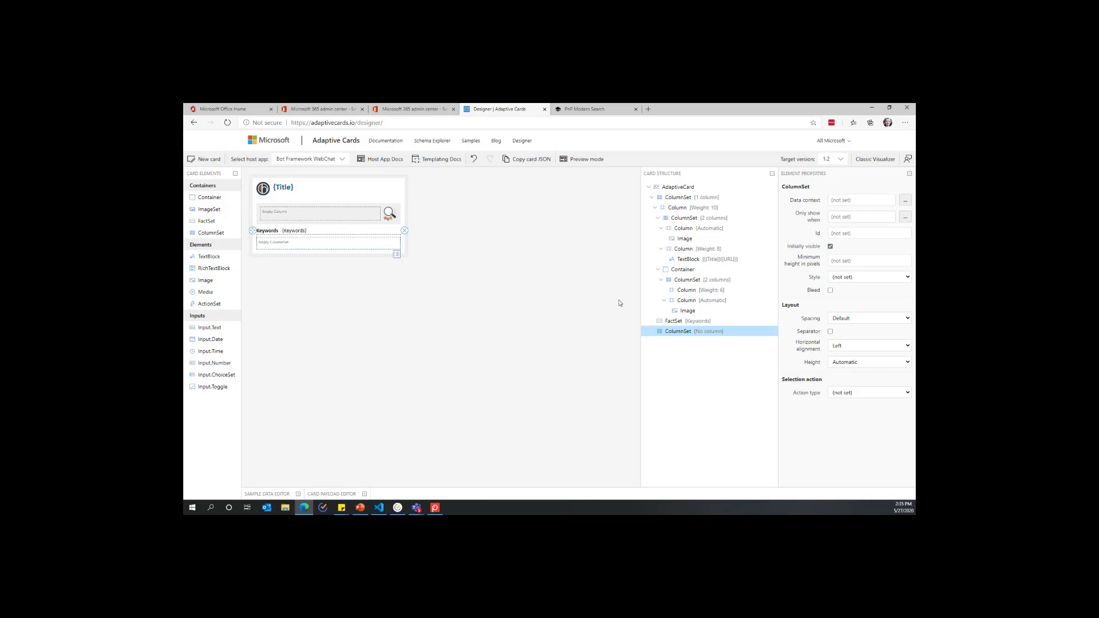
Add four stretch columns to the new ColumnSet and drop an Image into the first column
click(397, 255)
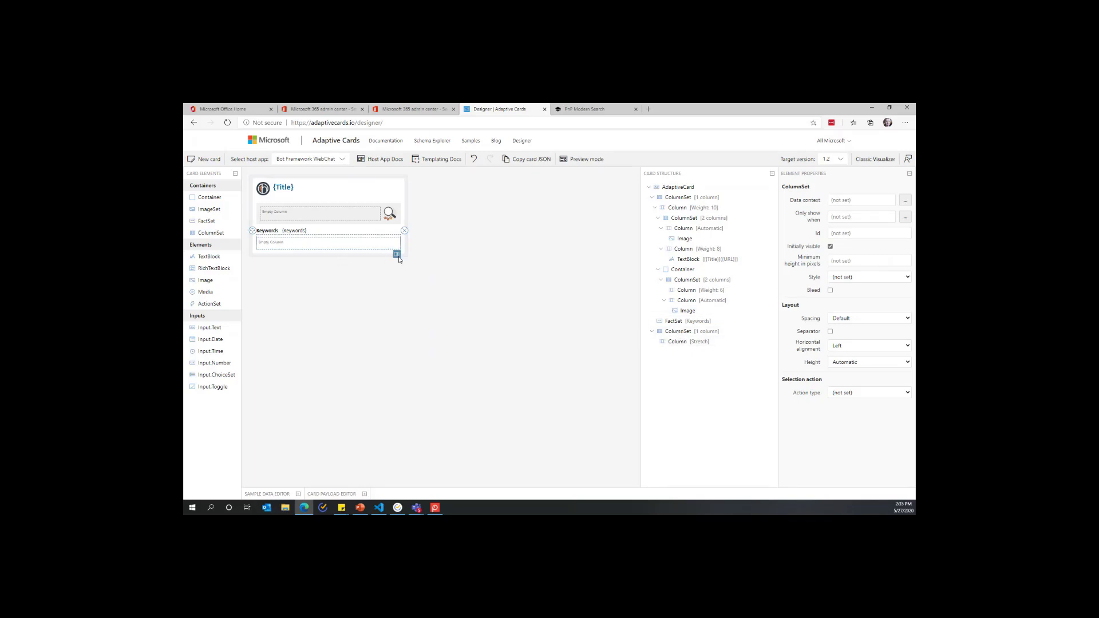
click(397, 256)
click(397, 255)
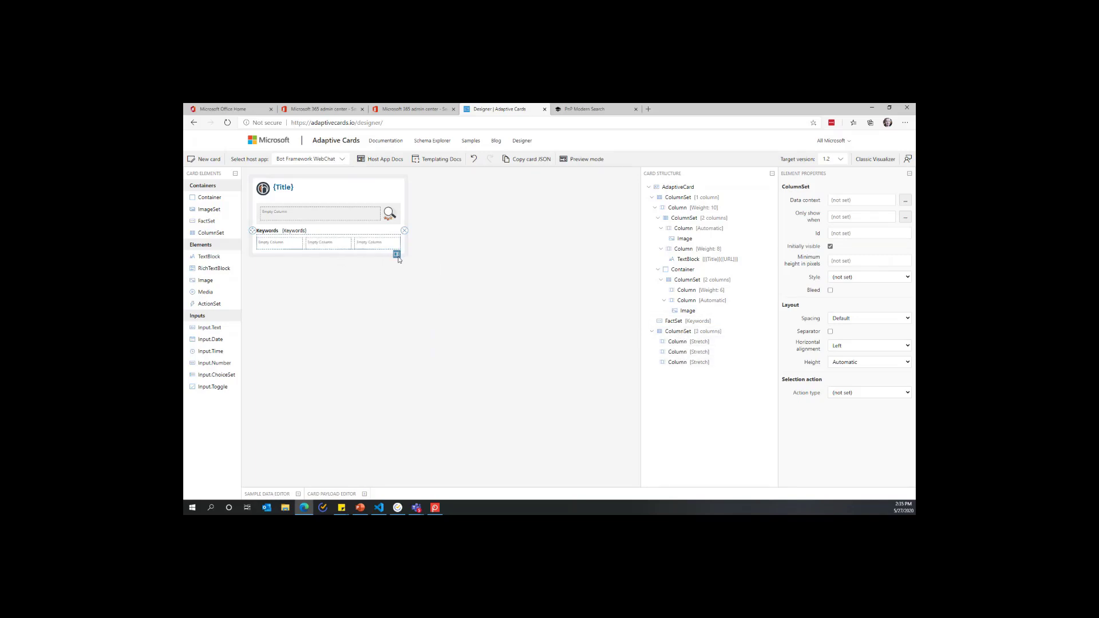
click(397, 256)
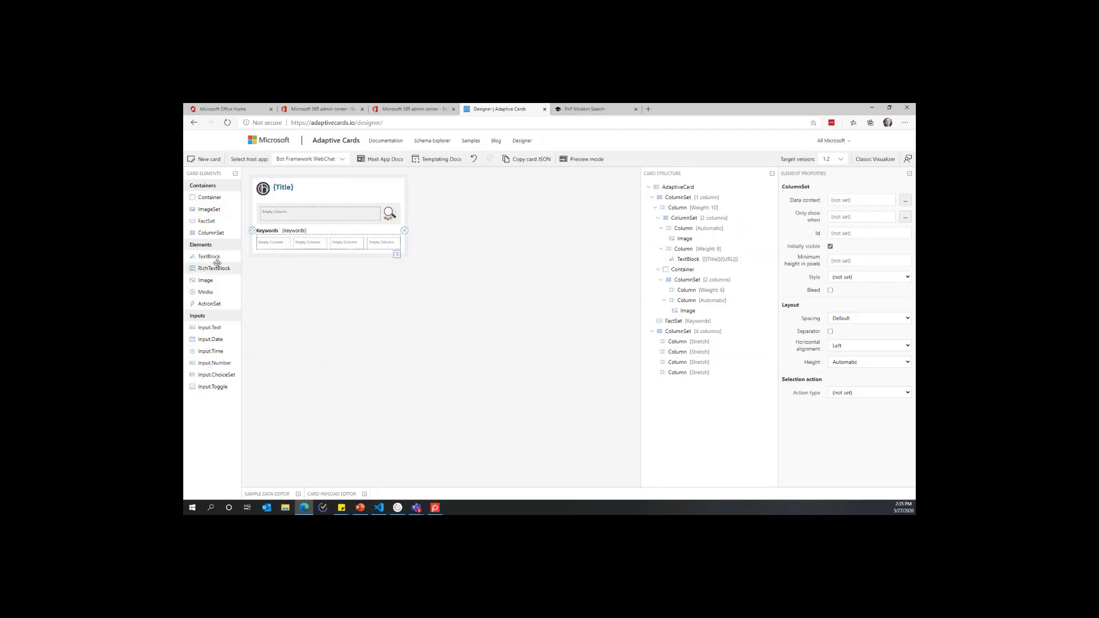
drag(206, 280, 268, 243)
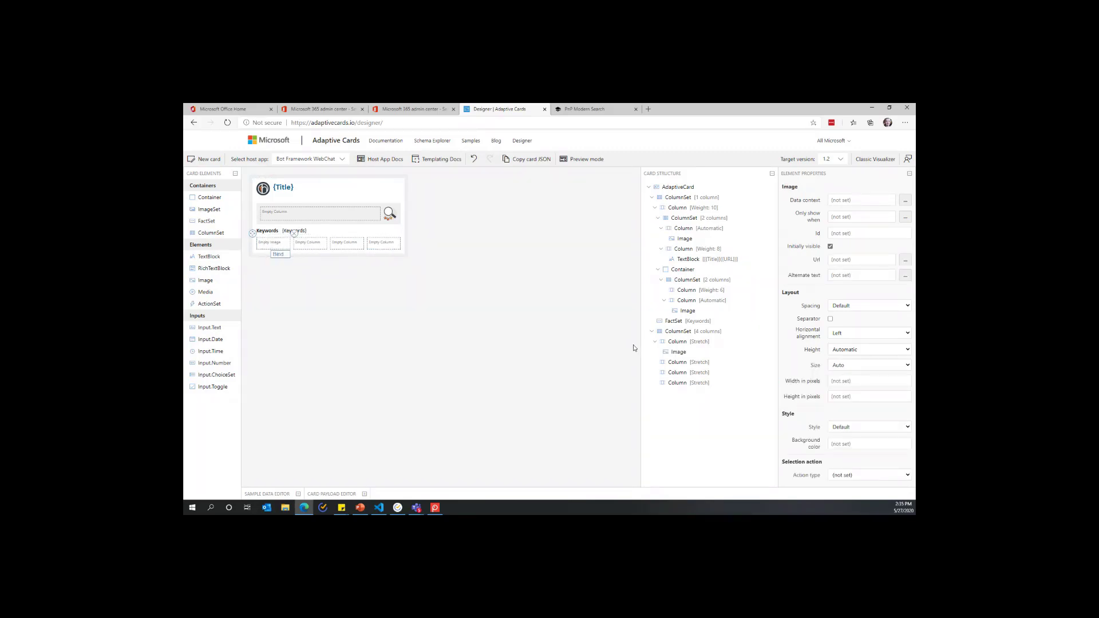
click(682, 352)
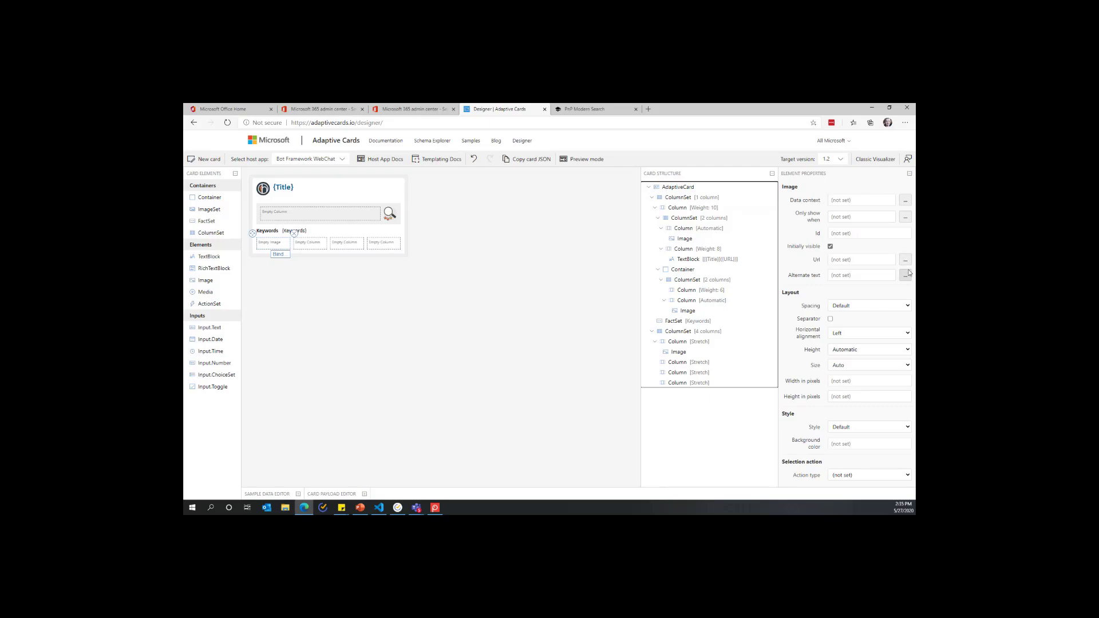
click(841, 258)
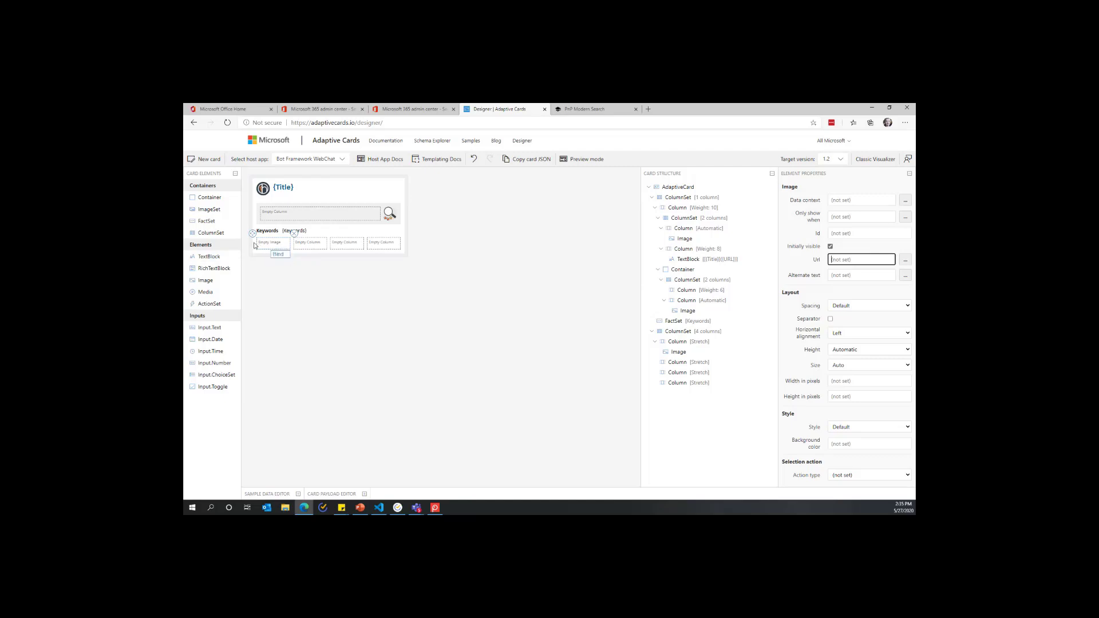
click(319, 245)
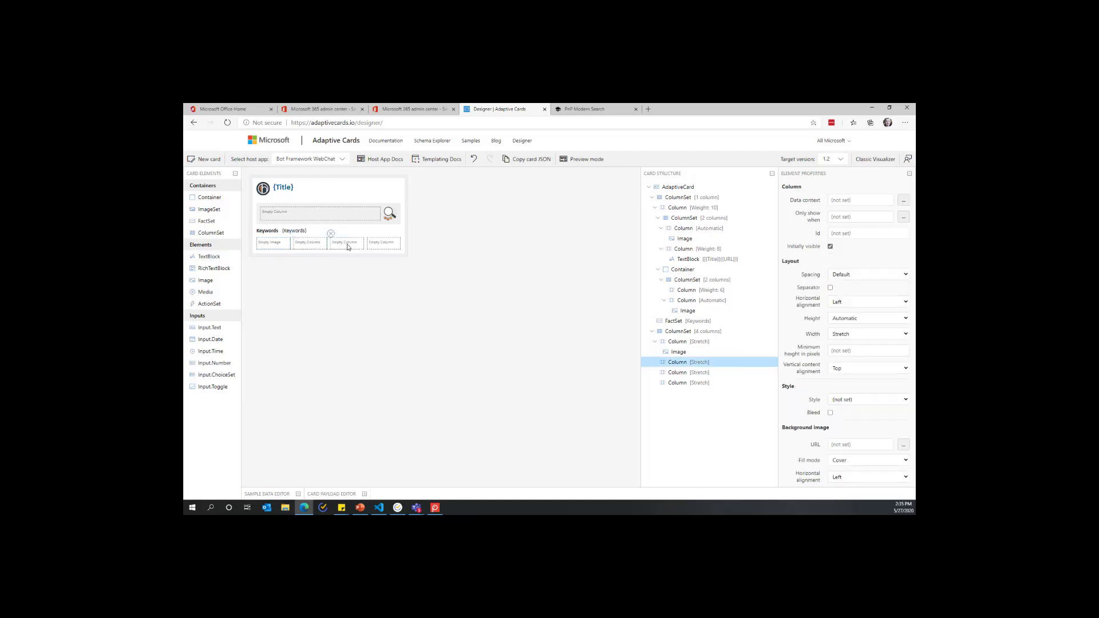
click(350, 247)
click(299, 185)
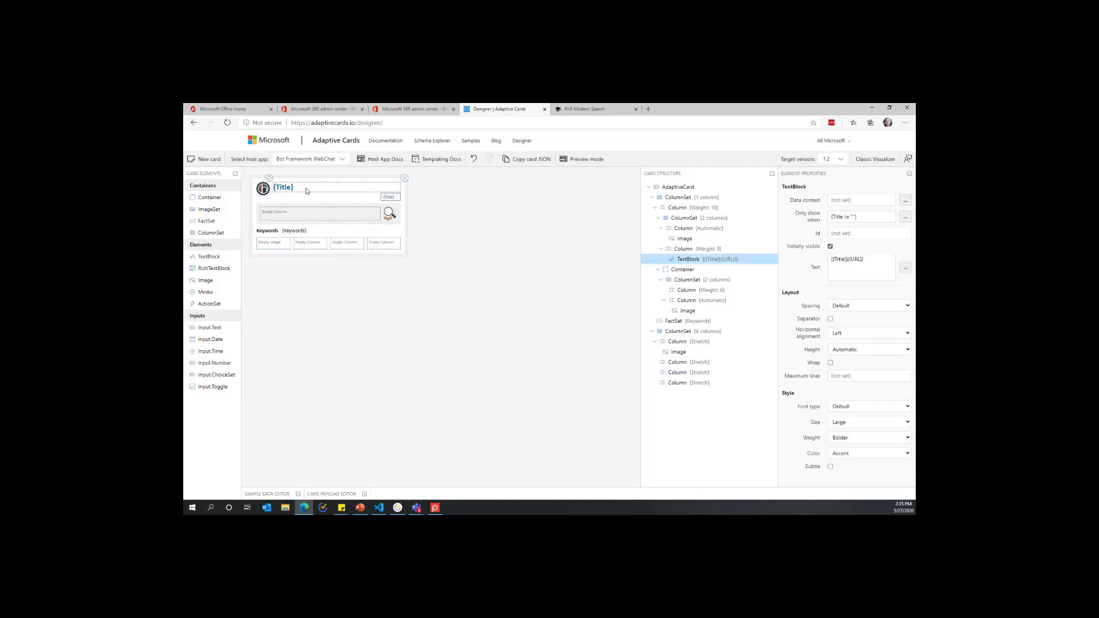
click(678, 217)
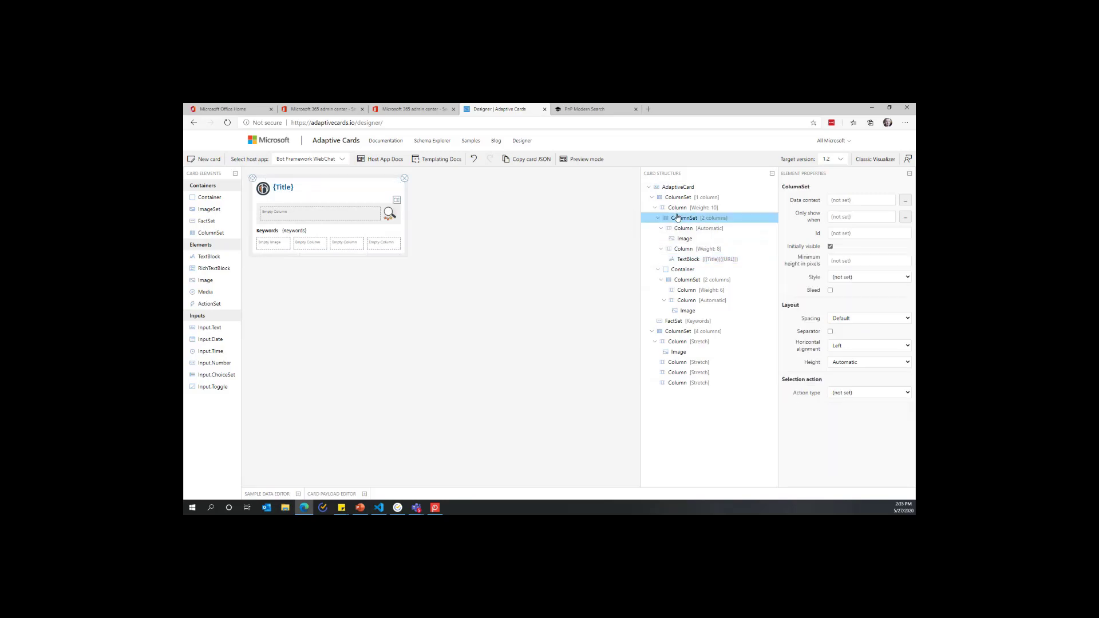
click(265, 191)
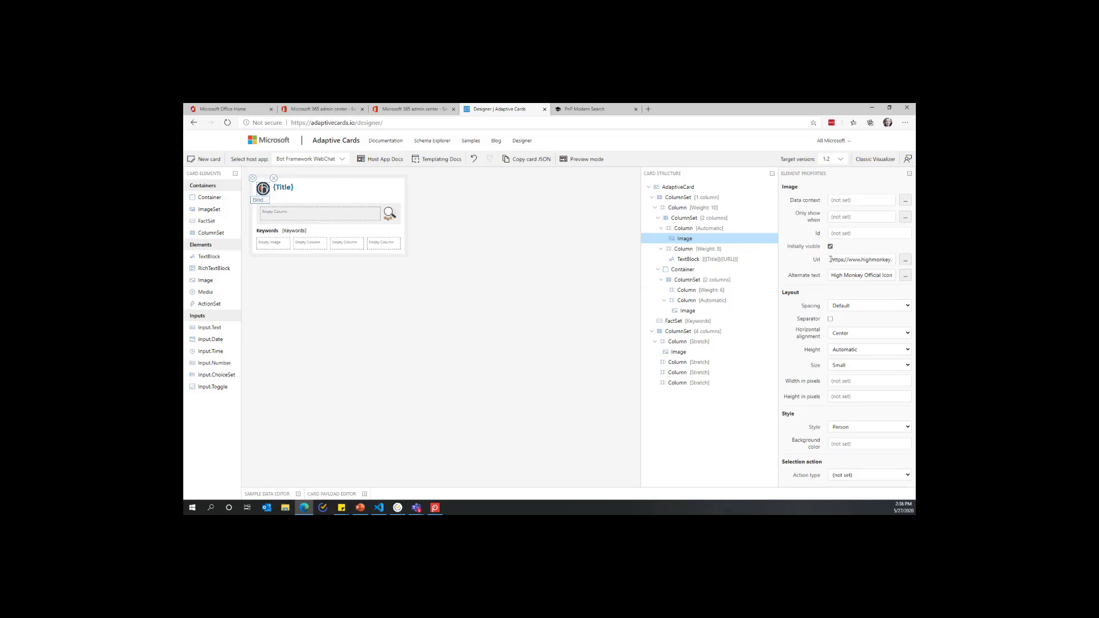
drag(831, 259, 903, 261)
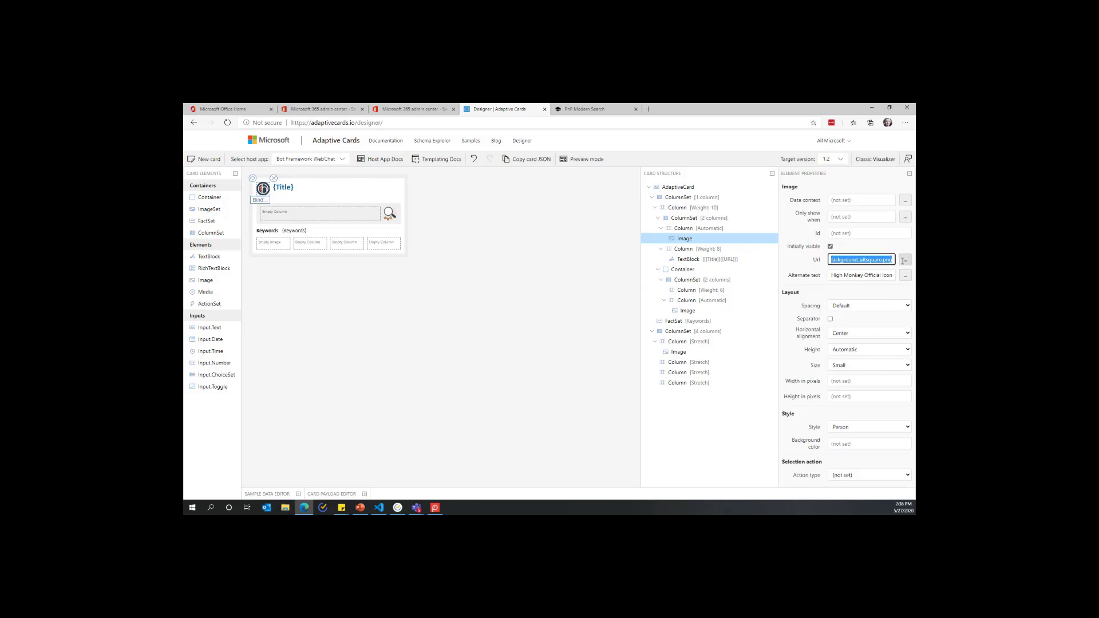
click(838, 274)
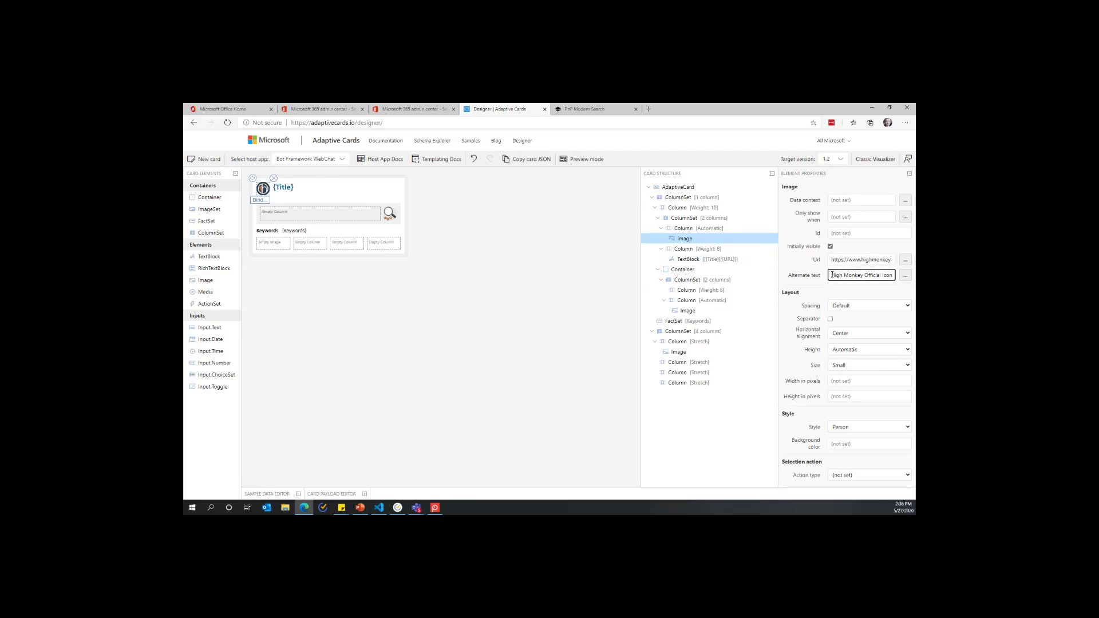
drag(832, 275, 894, 277)
click(886, 283)
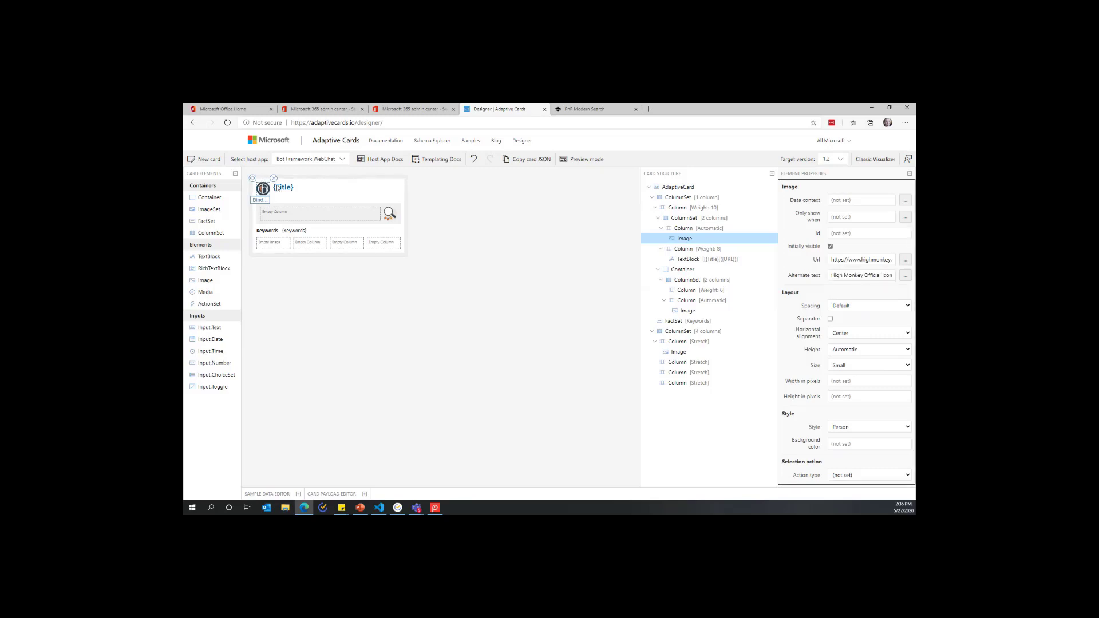
click(277, 187)
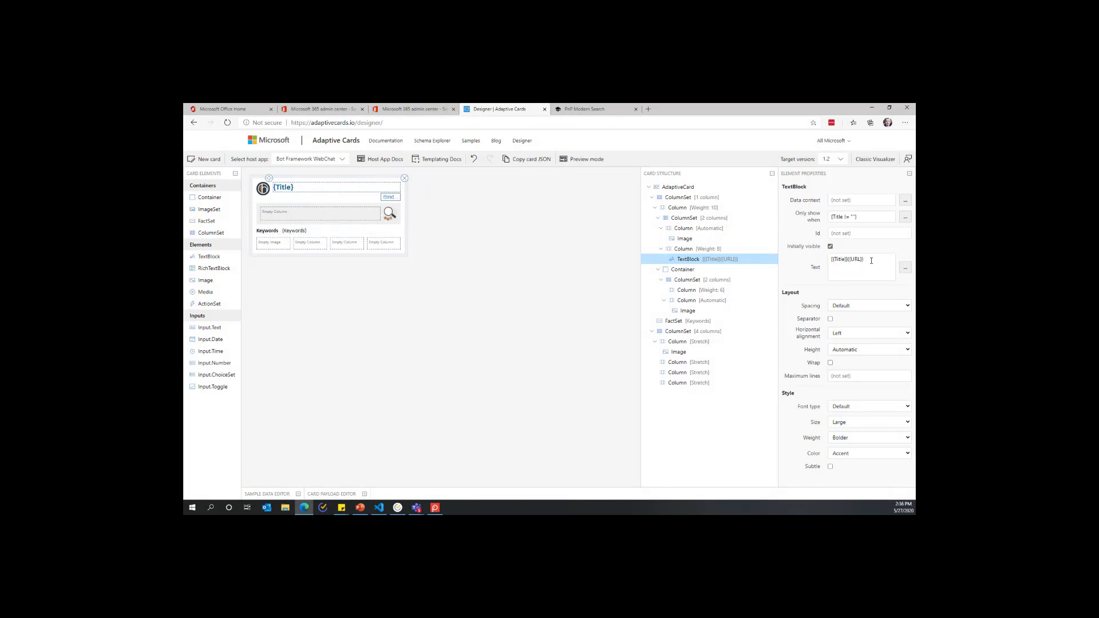
drag(867, 259, 825, 259)
click(865, 269)
click(355, 223)
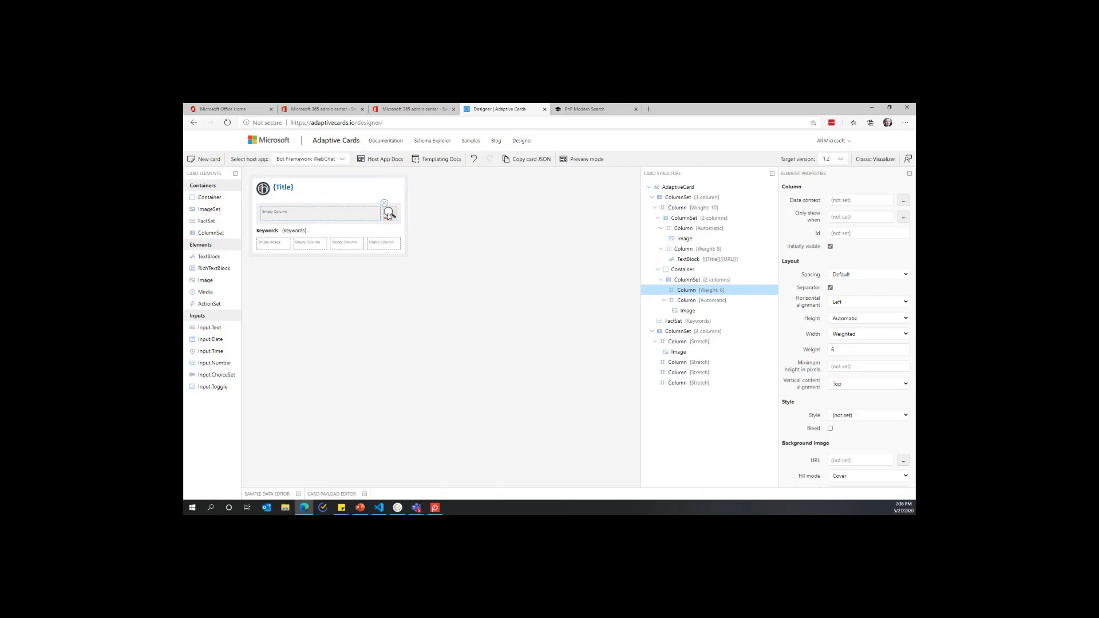
click(300, 232)
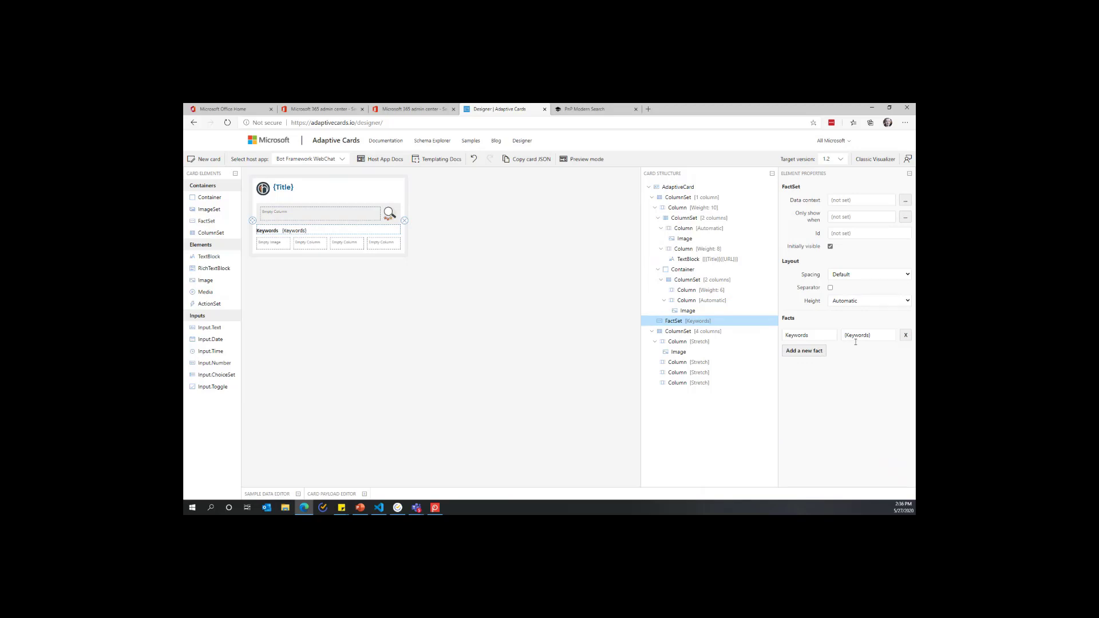
click(249, 111)
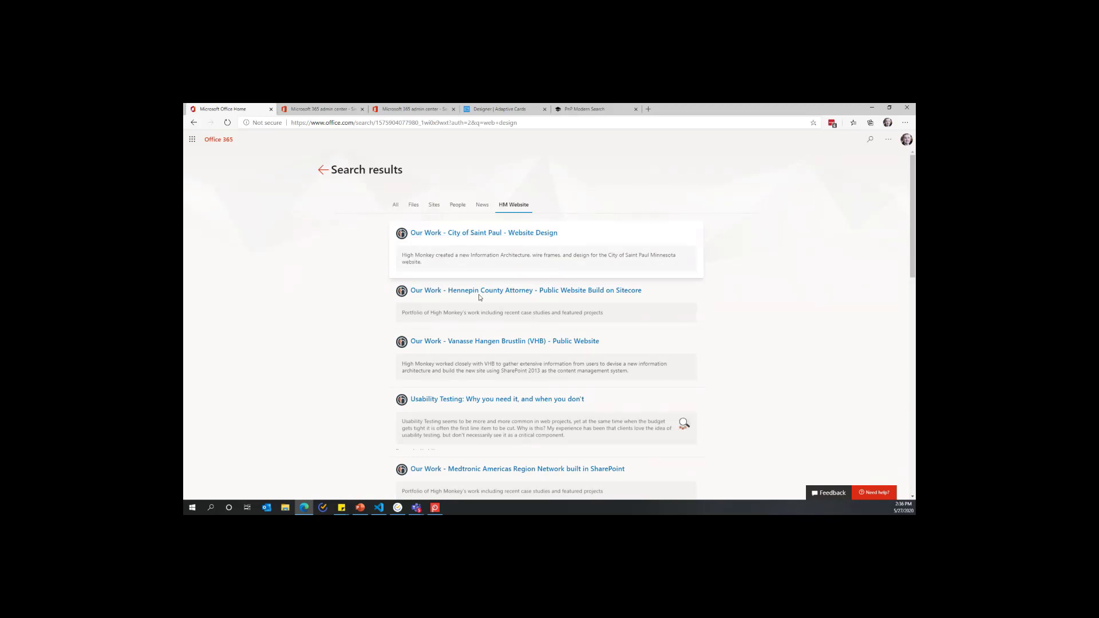
scroll(434, 437, down, 1)
scroll(434, 437, down, 4)
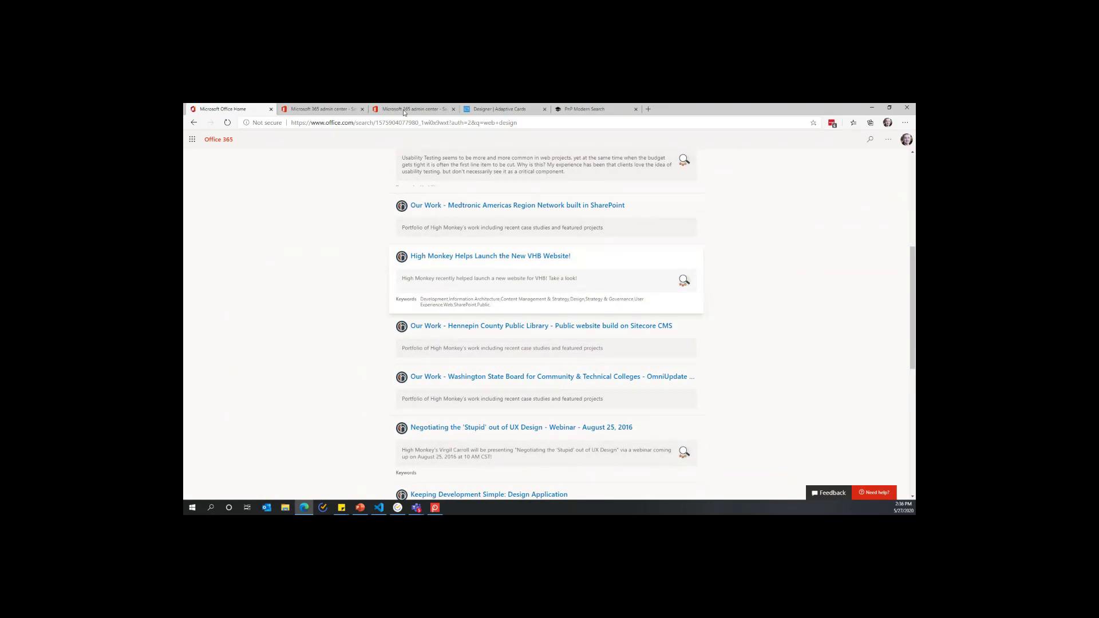
click(489, 109)
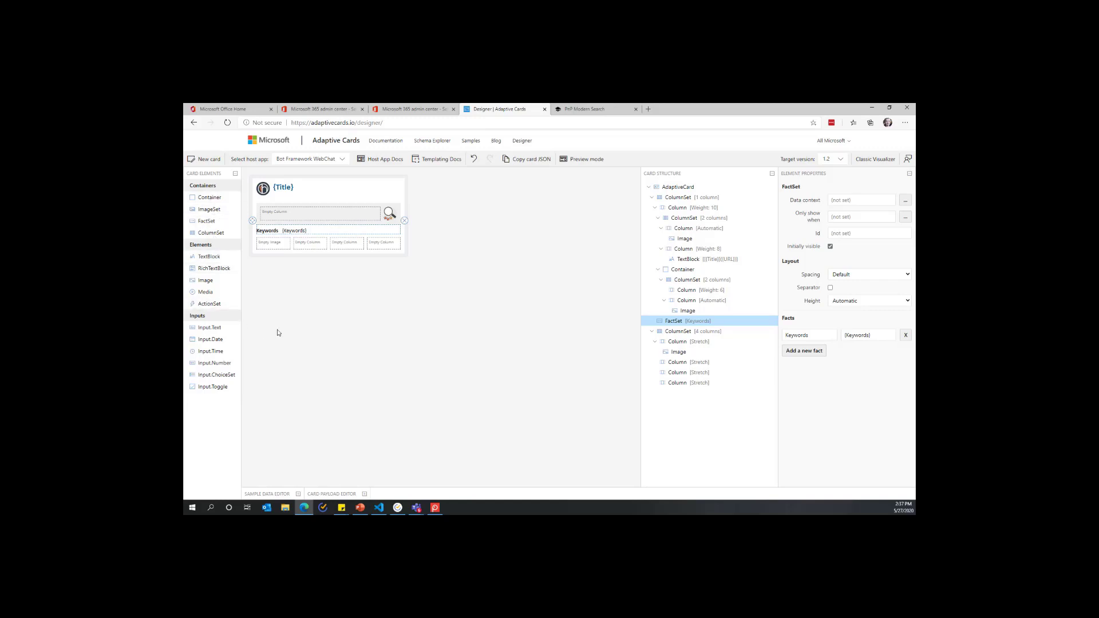
Copy the adaptivecards.io address and open the site in a new browser tab
click(321, 215)
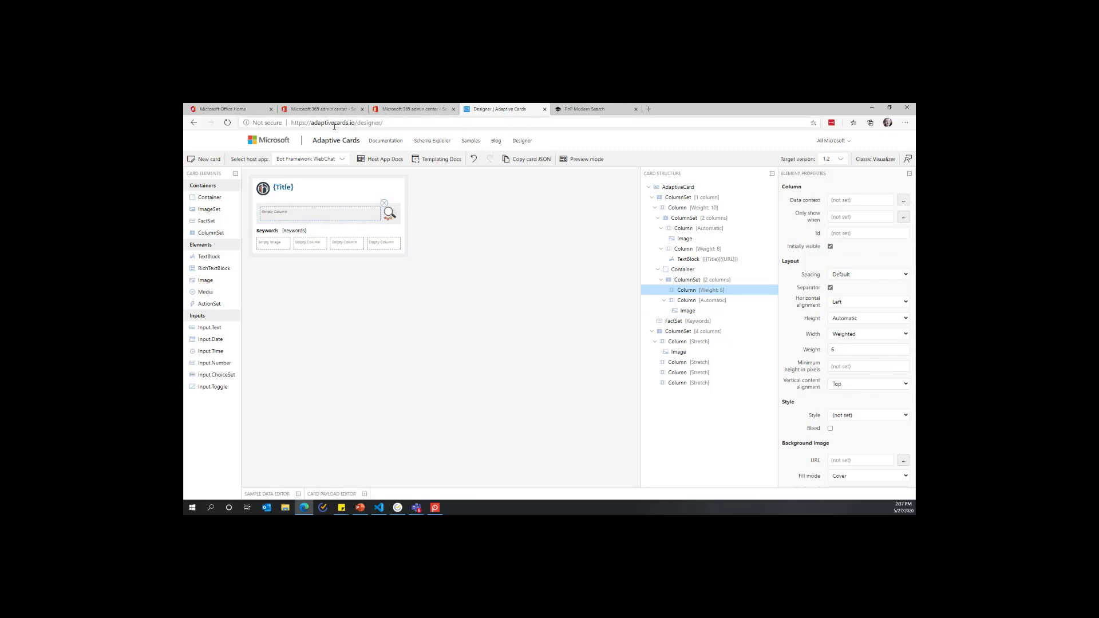
drag(355, 123, 291, 122)
key(ctrl+c)
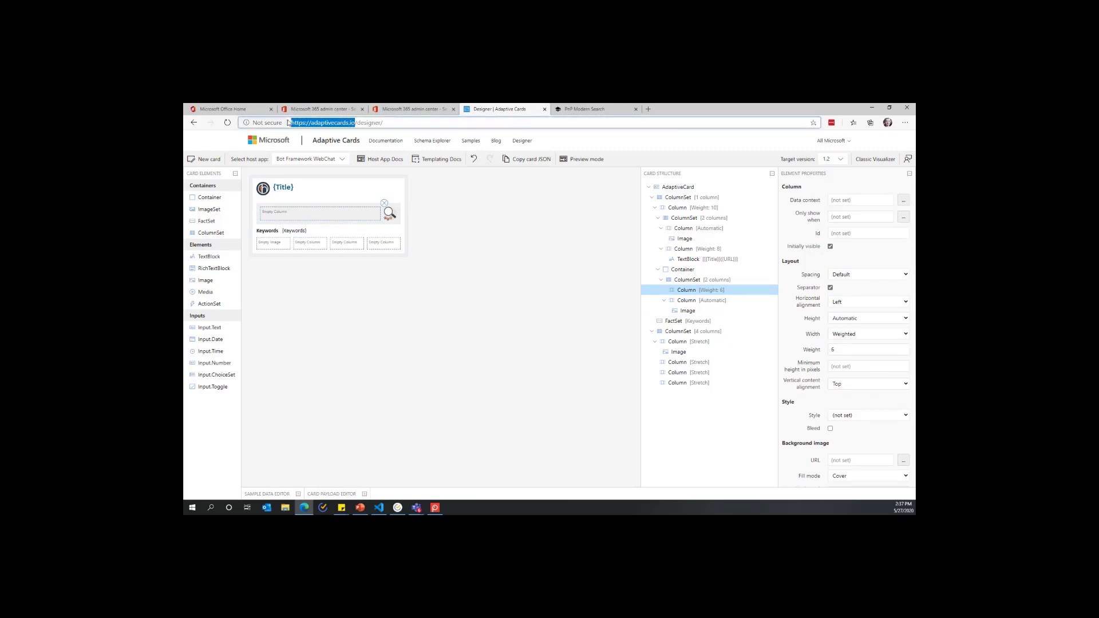
click(649, 109)
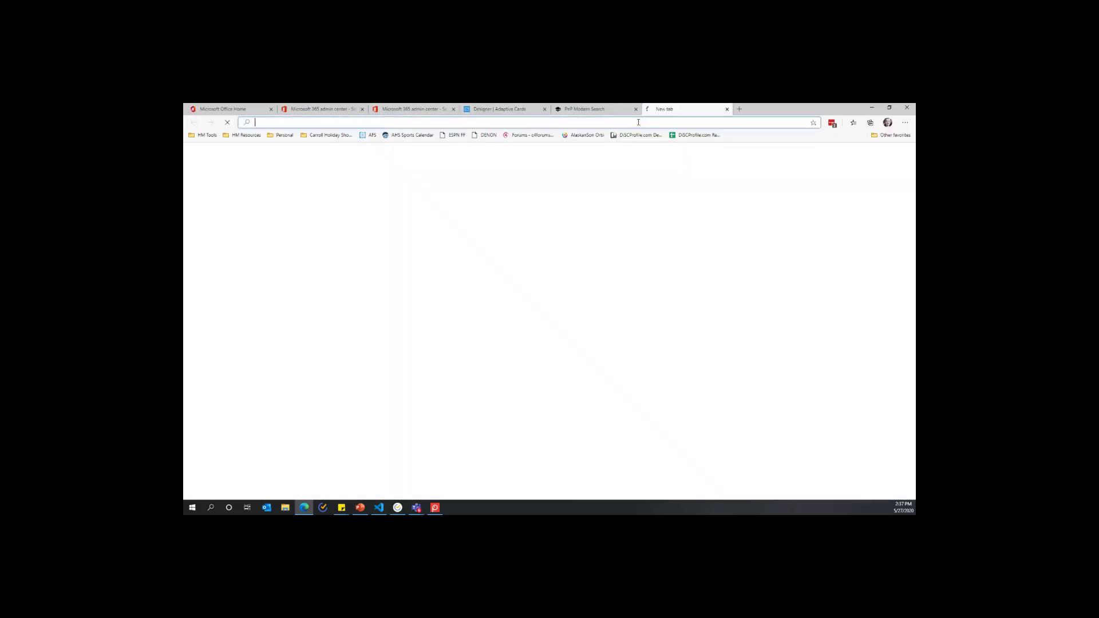
key(ctrl+v)
key(Return)
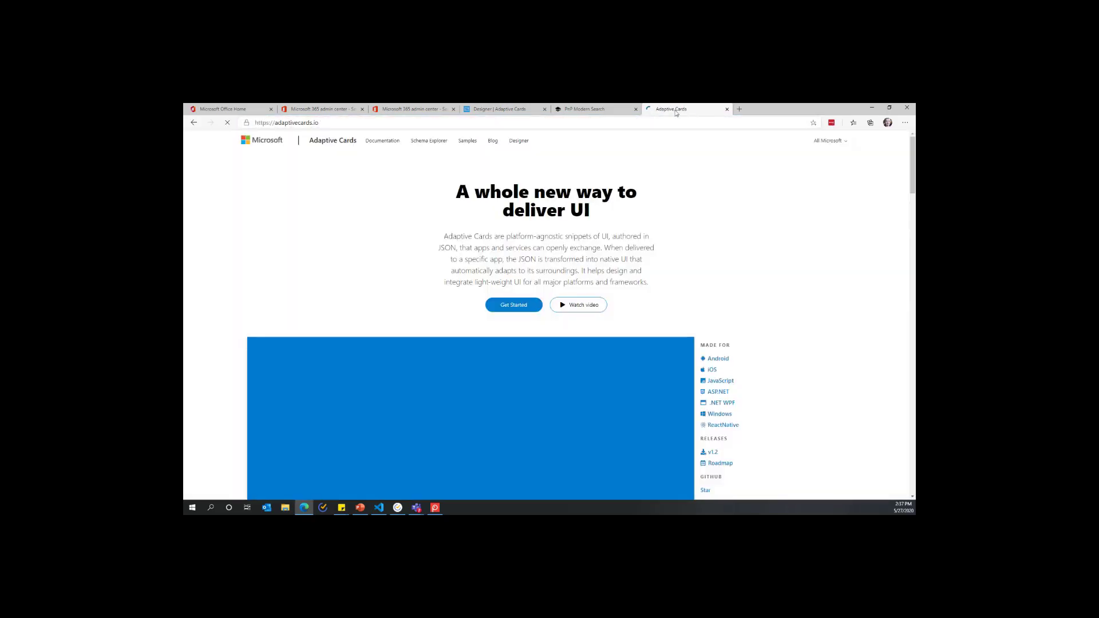
Browse the AdaptiveCard reference in Schema Explorer, then go back to the Designer tab
click(429, 141)
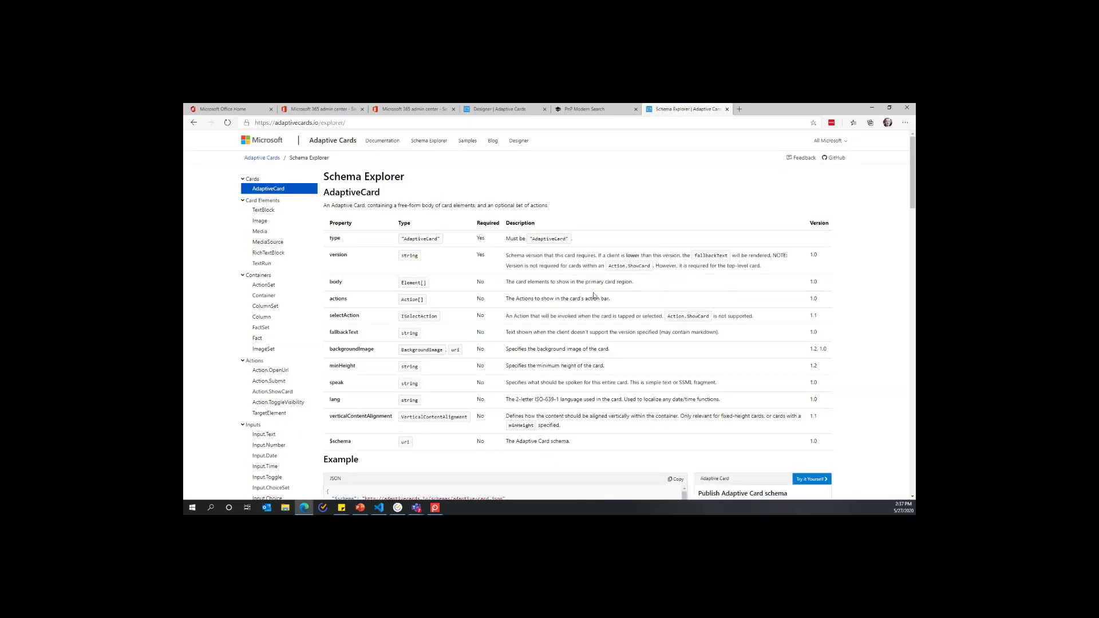
scroll(594, 296, down, 10)
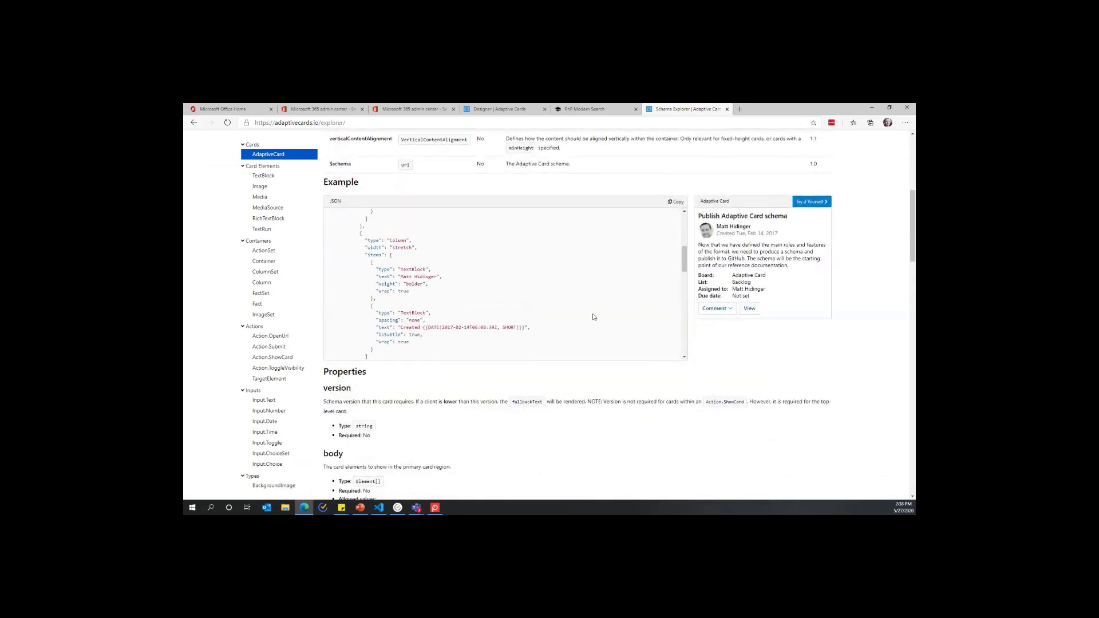
scroll(594, 317, down, 6)
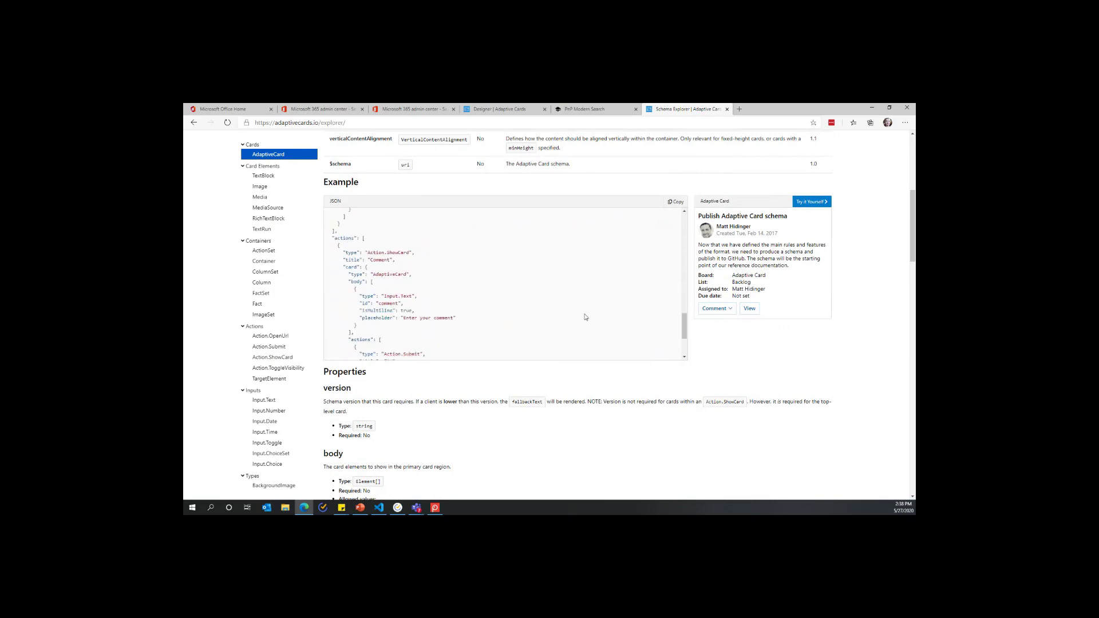
scroll(585, 317, down, 2)
scroll(628, 383, down, 5)
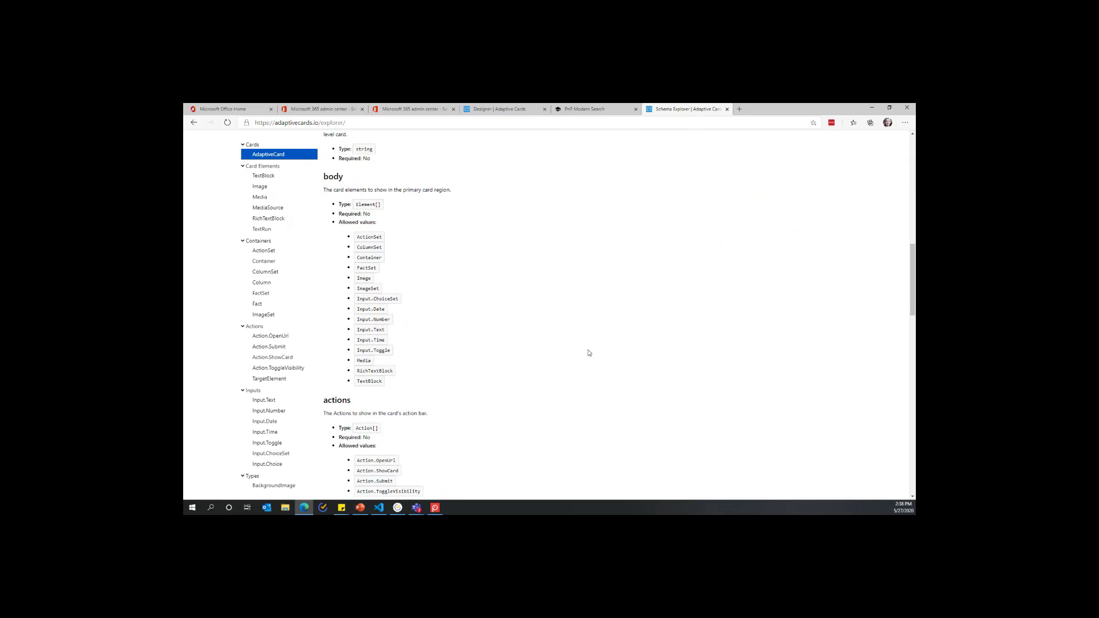
scroll(589, 353, down, 10)
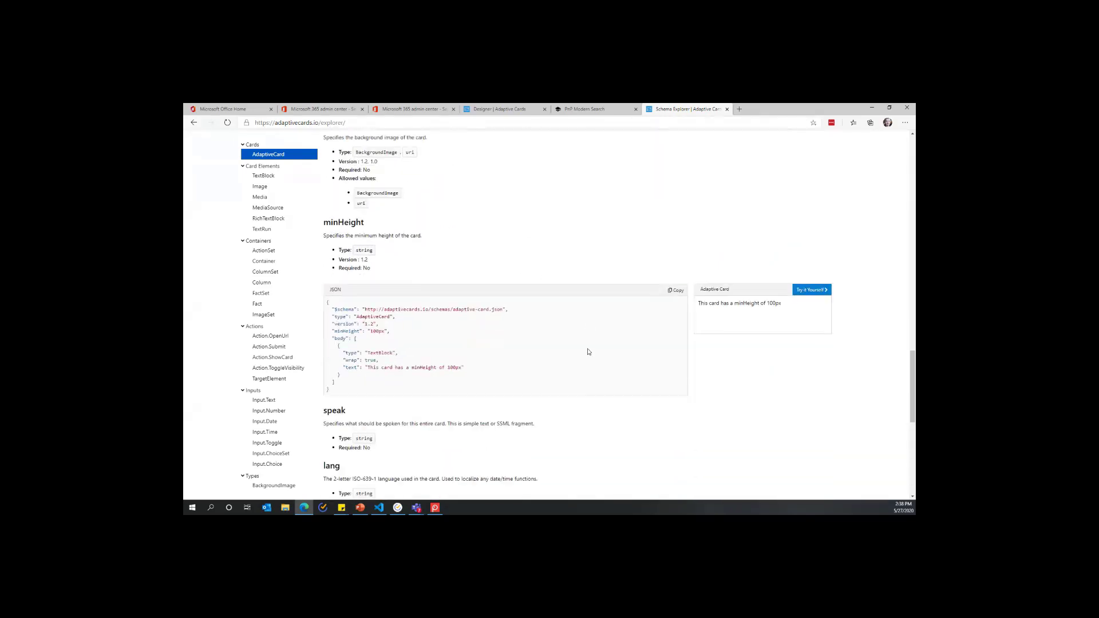
scroll(590, 352, down, 2)
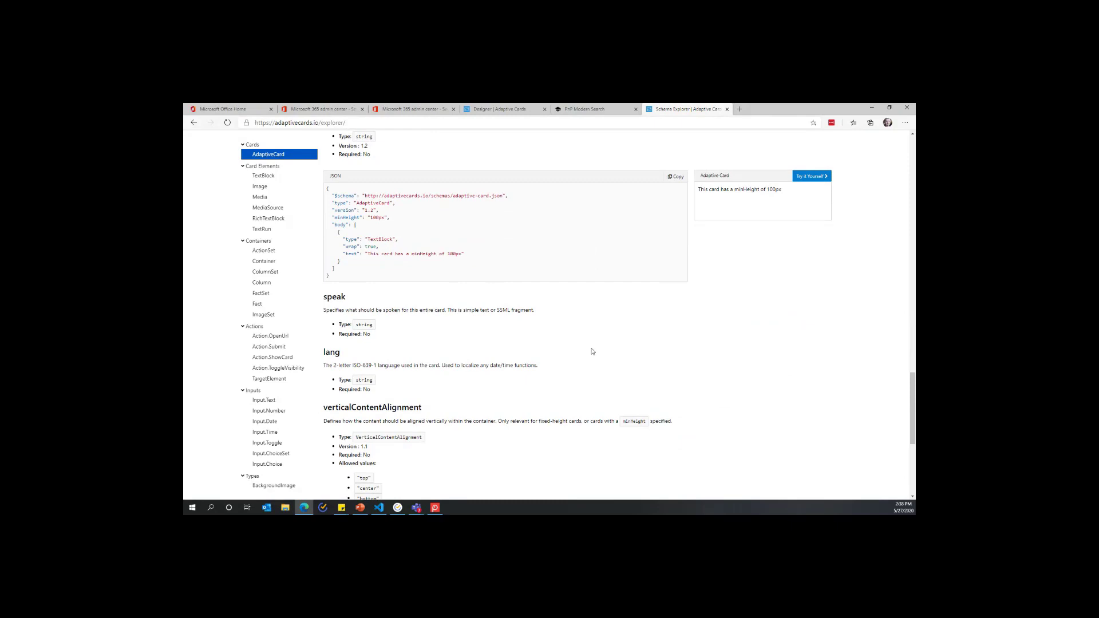
scroll(592, 352, up, 5)
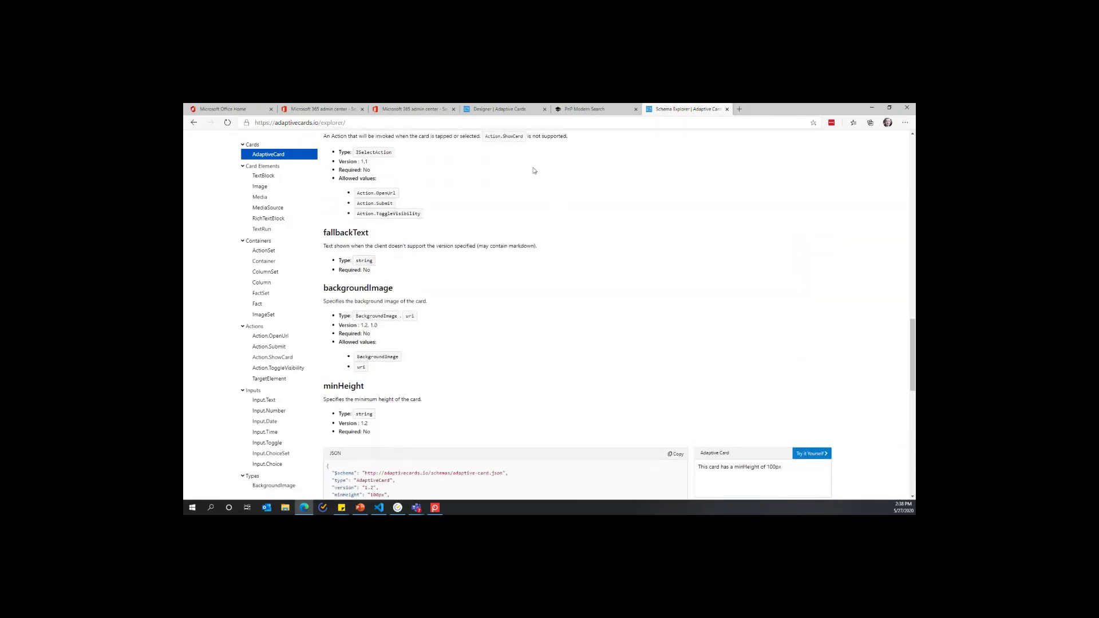
click(507, 108)
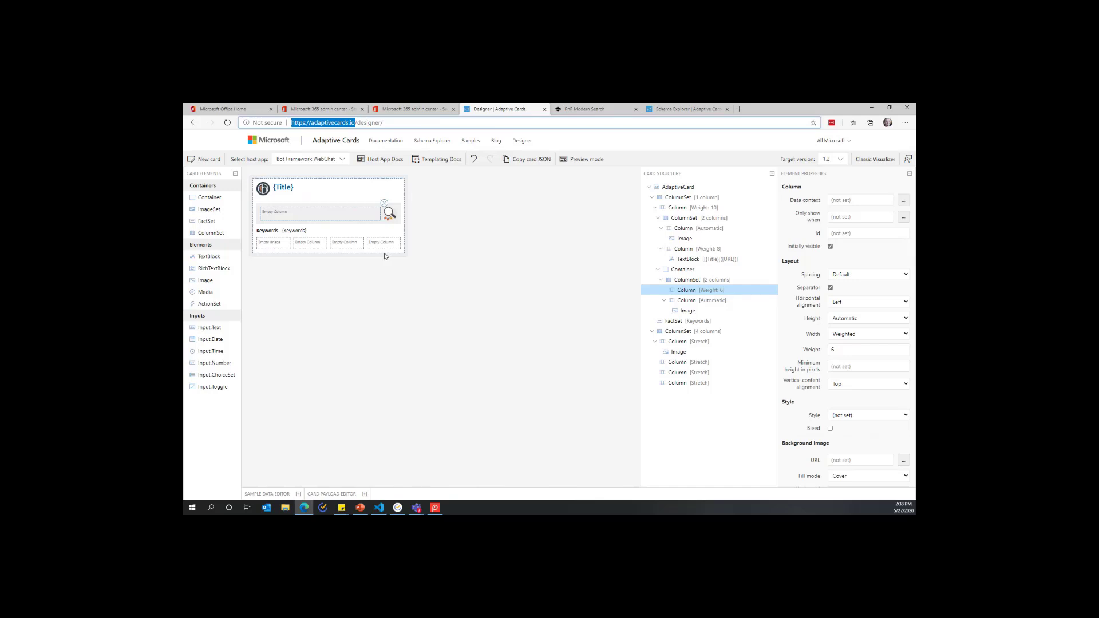
Switch to VS Code showing HM Results - Blog.json beside its Adaptive Card preview
click(379, 508)
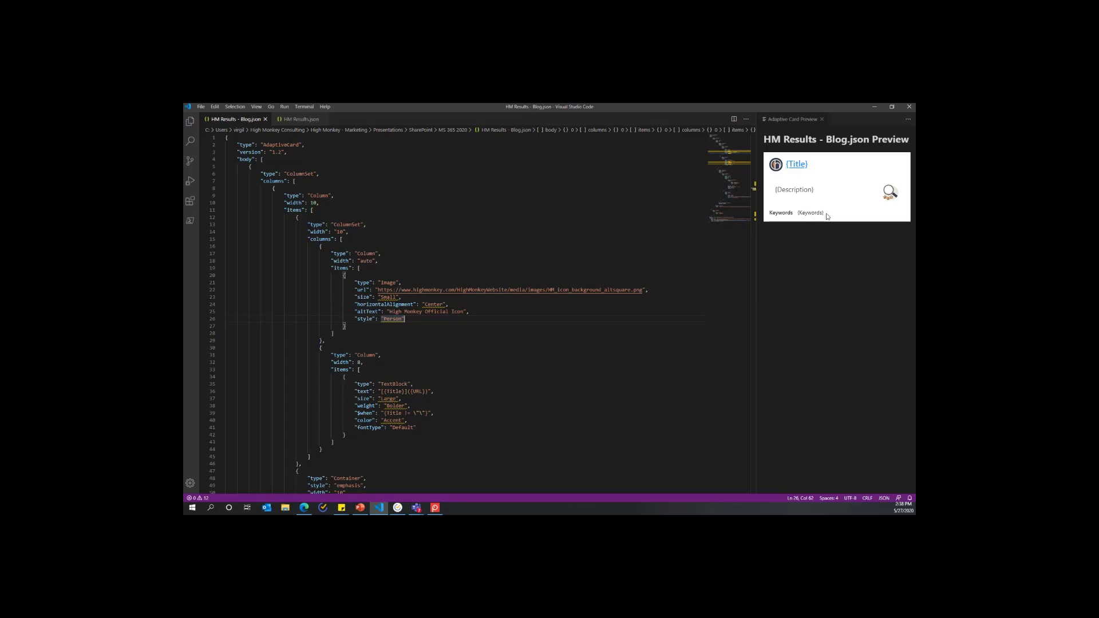
drag(825, 219, 770, 213)
click(775, 188)
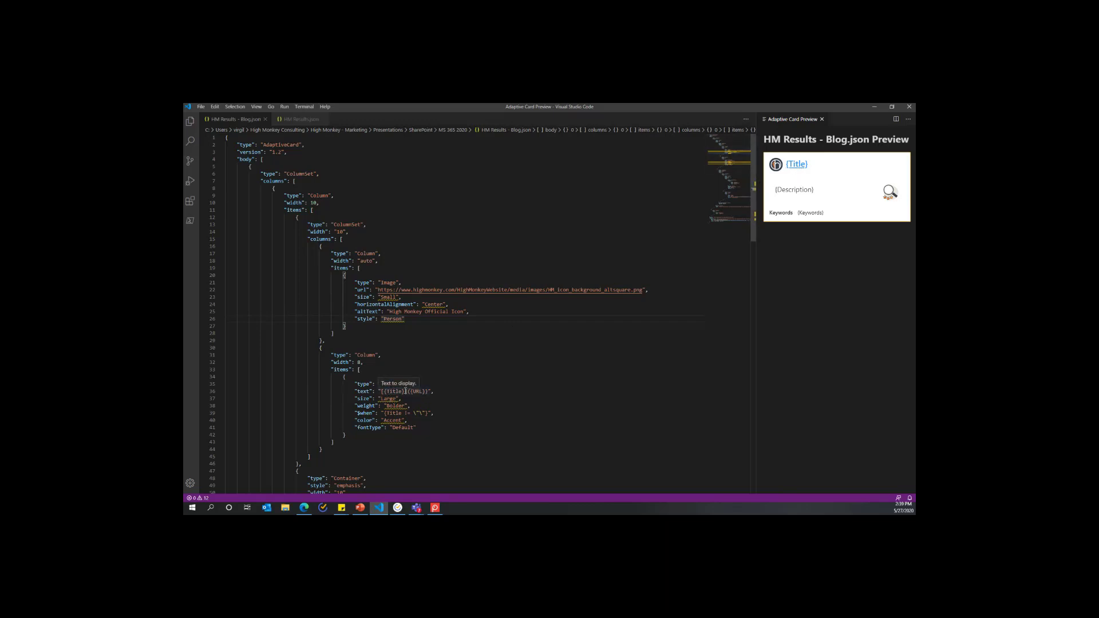
scroll(451, 374, down, 10)
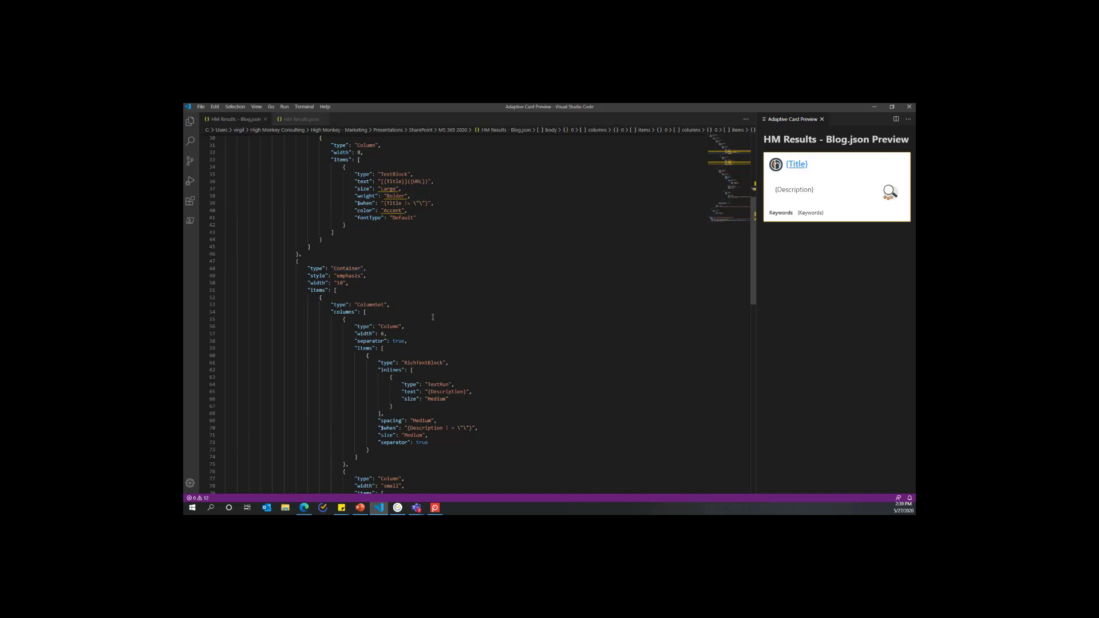
scroll(433, 317, down, 4)
scroll(433, 318, down, 2)
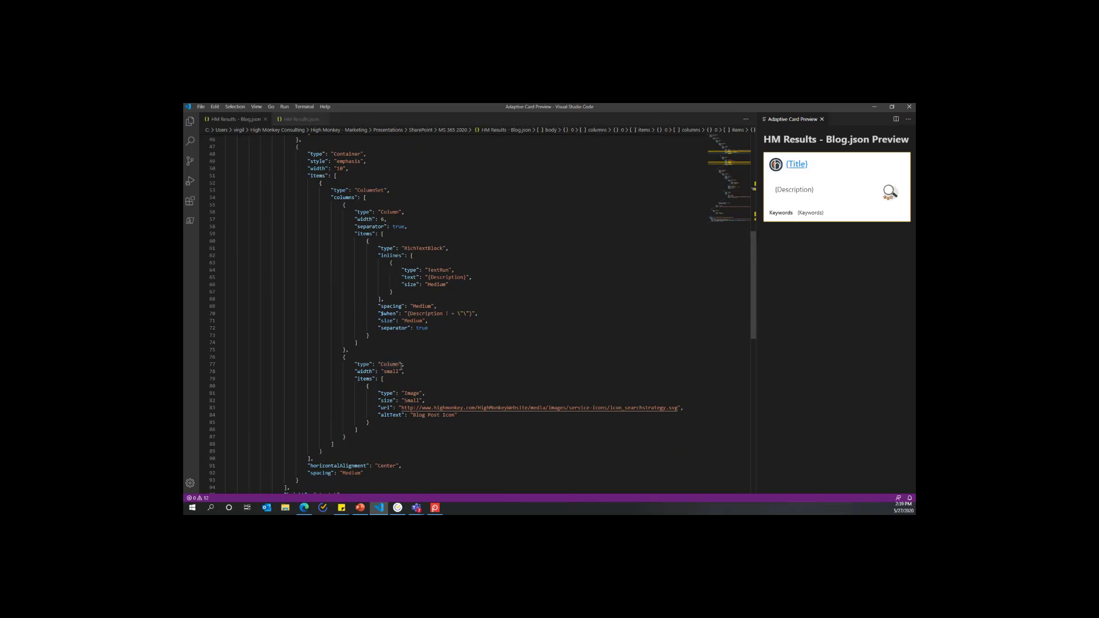
scroll(401, 365, down, 5)
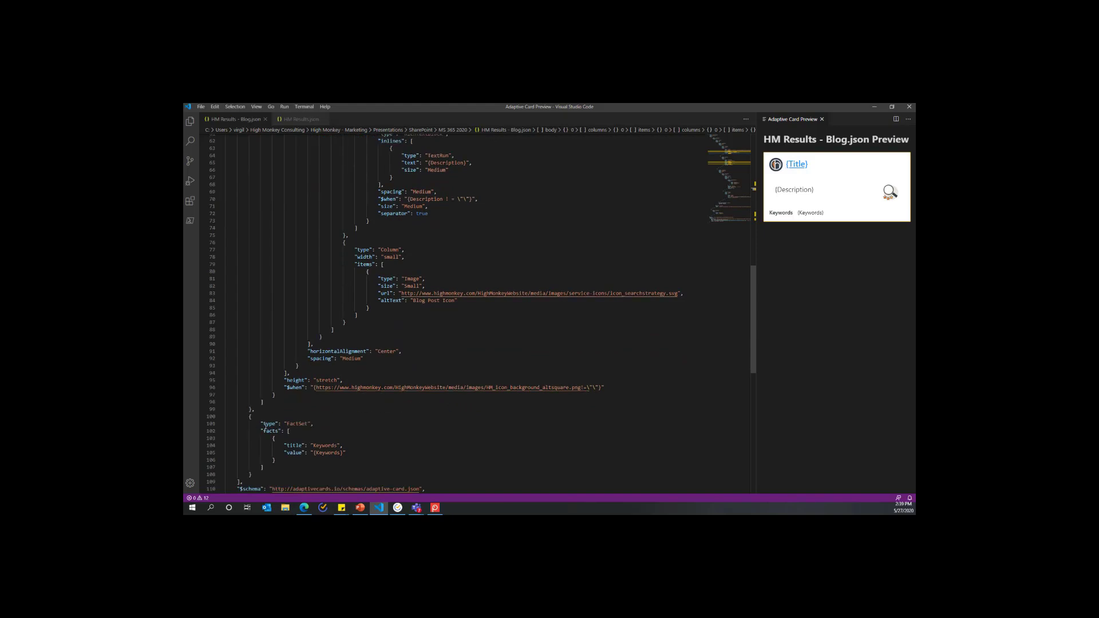
scroll(287, 407, down, 3)
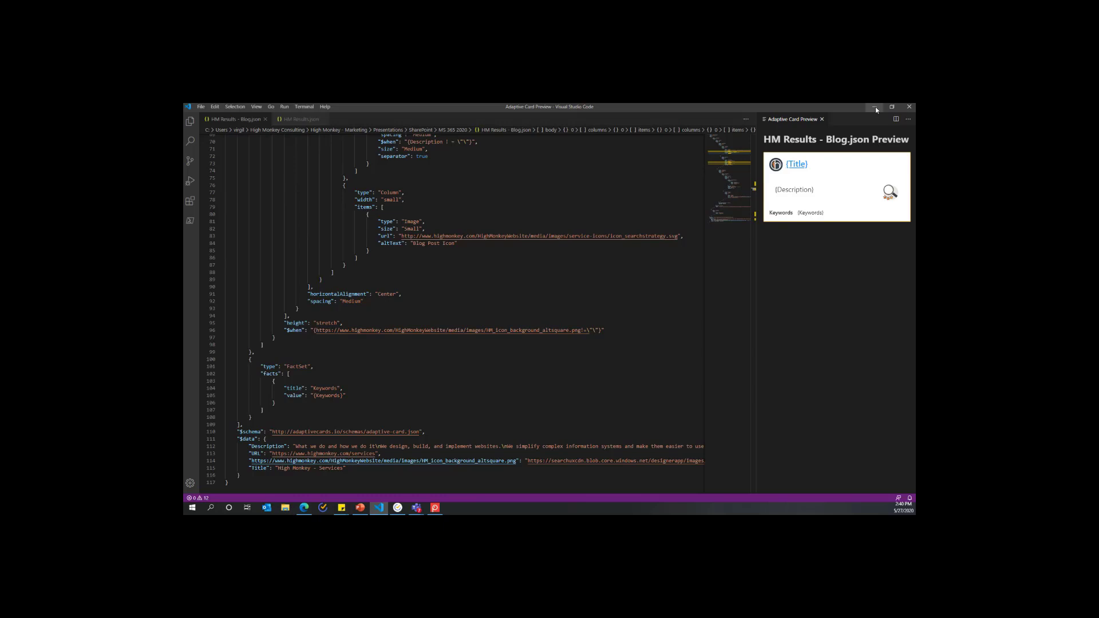
scroll(482, 311, up, 5)
scroll(482, 311, up, 10)
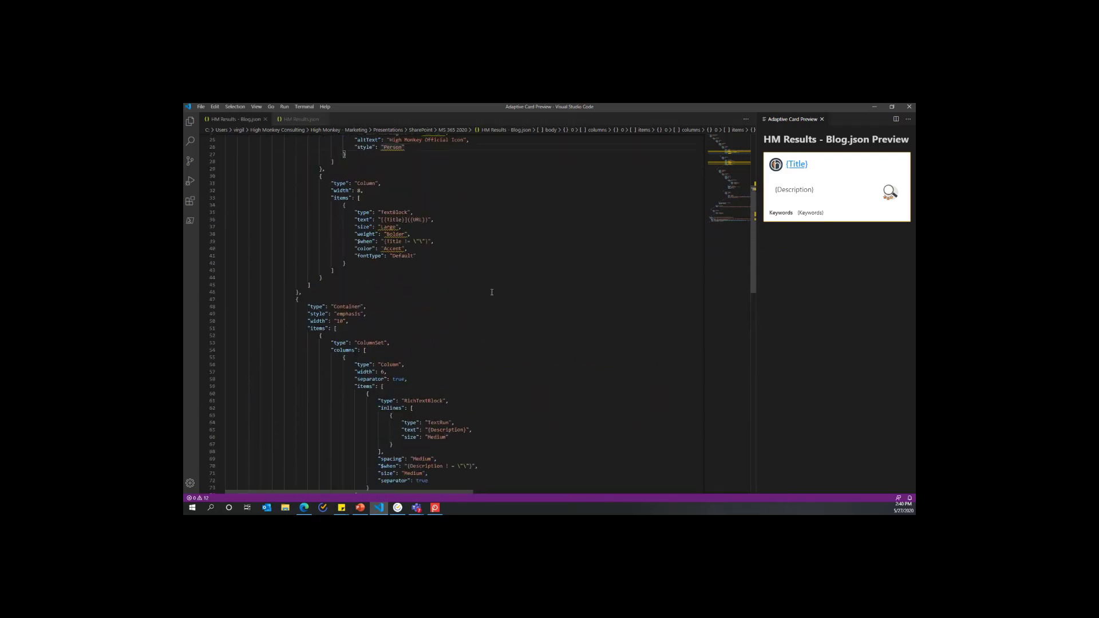
scroll(484, 281, up, 4)
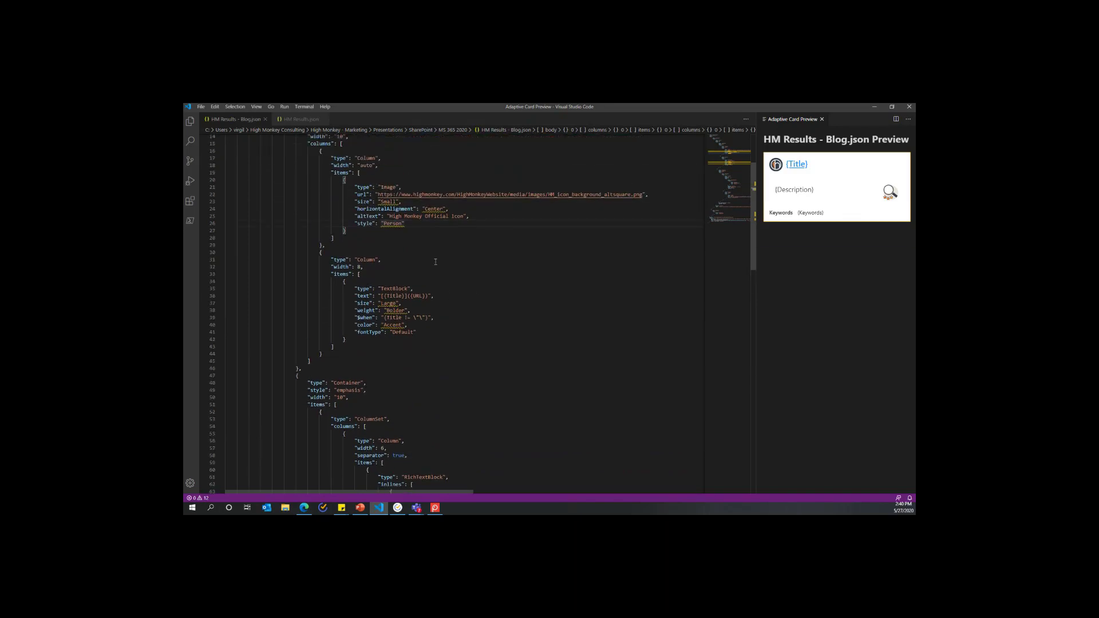
scroll(435, 261, up, 3)
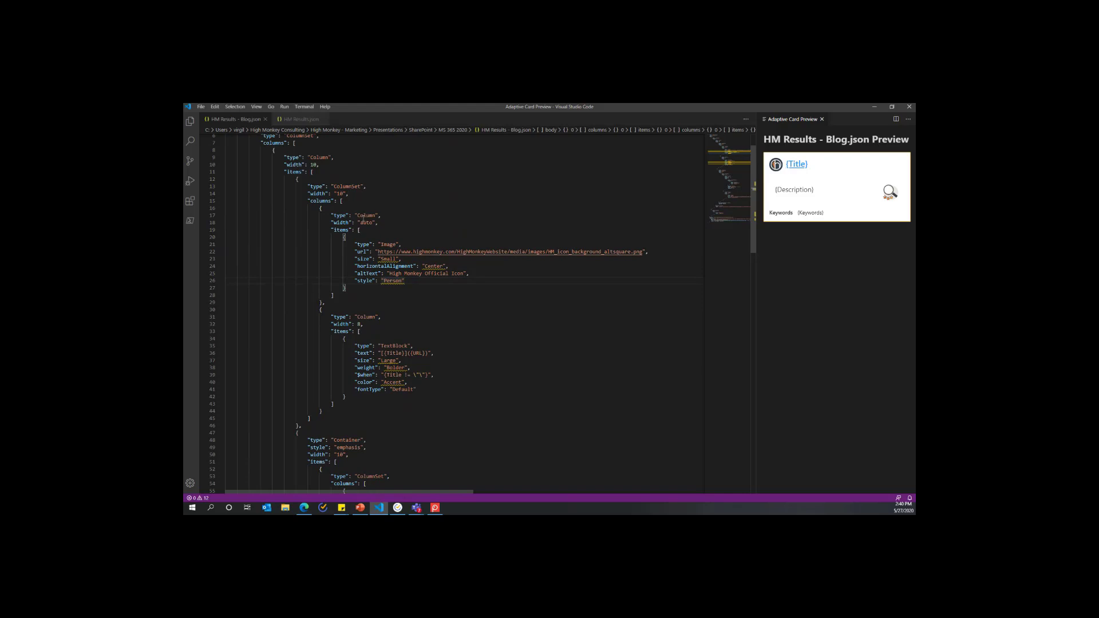
mouse_move(366, 222)
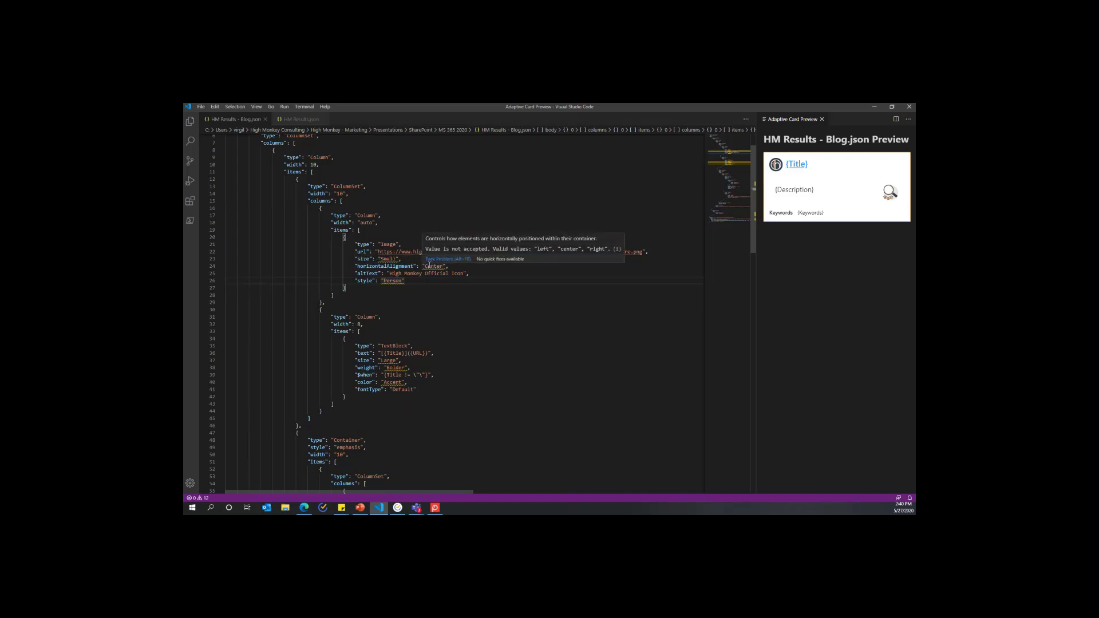
mouse_move(385, 283)
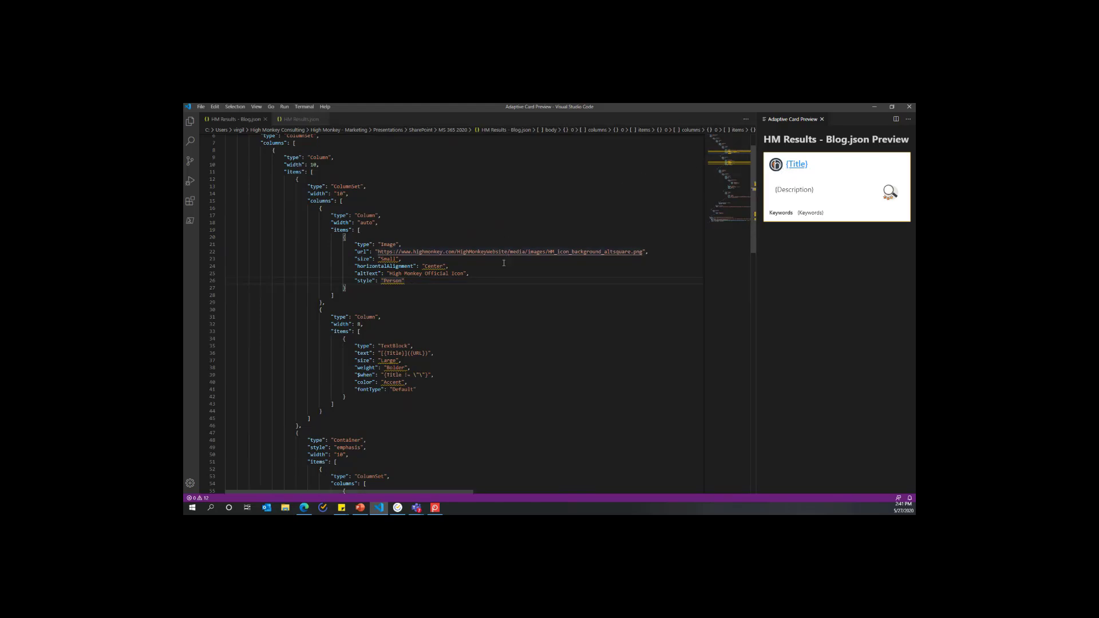
scroll(442, 309, down, 1)
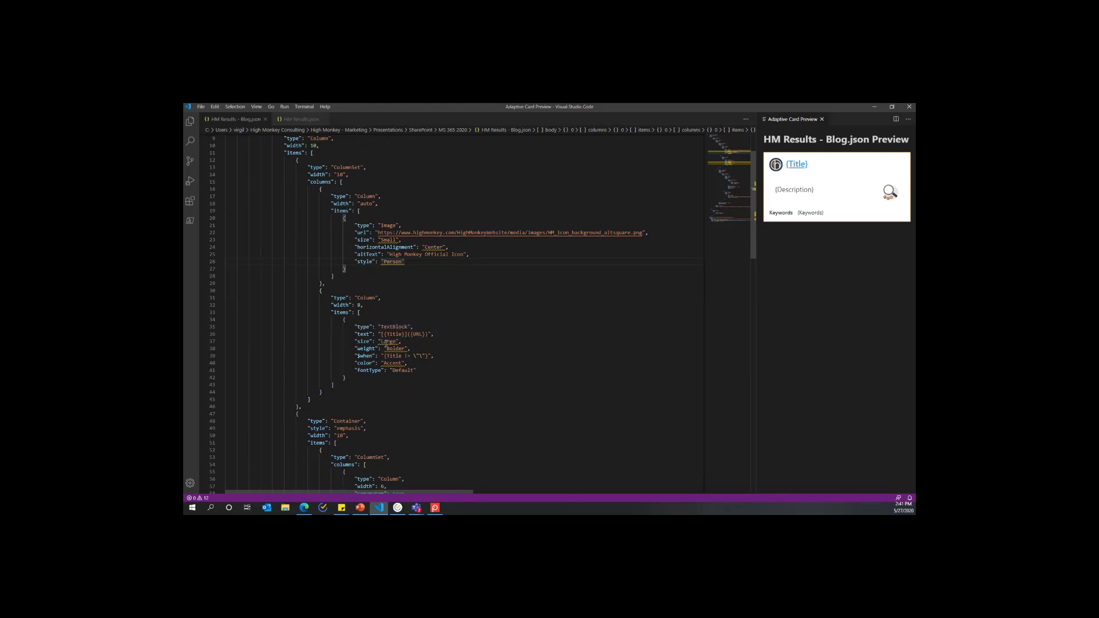
Minimize VS Code and select the title TextBlock to inspect its Only show when condition
mouse_move(389, 342)
click(876, 108)
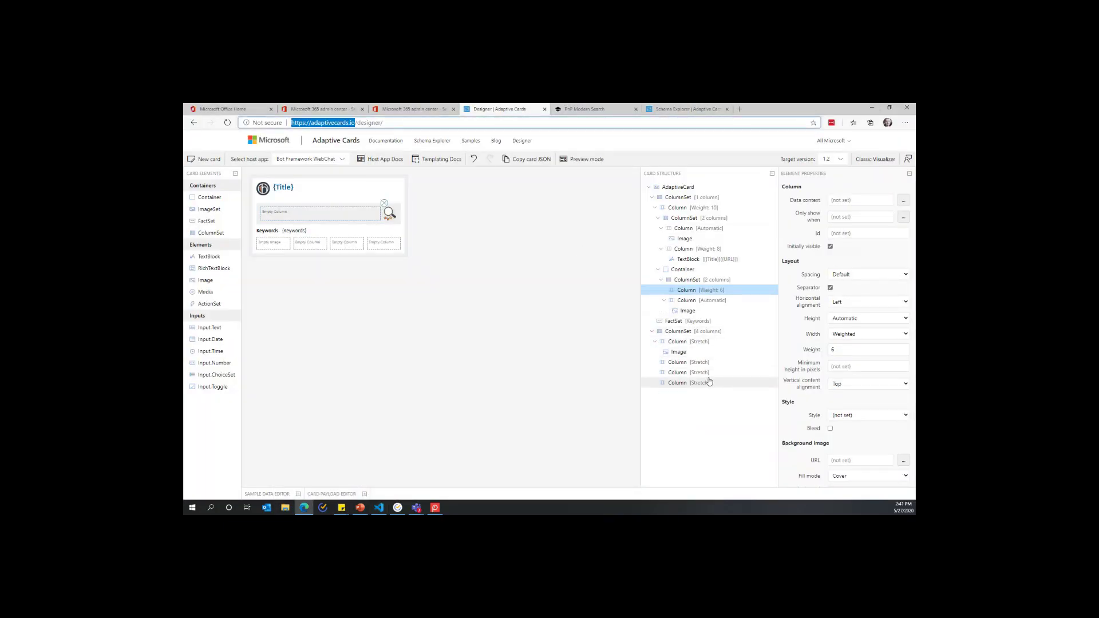
click(719, 261)
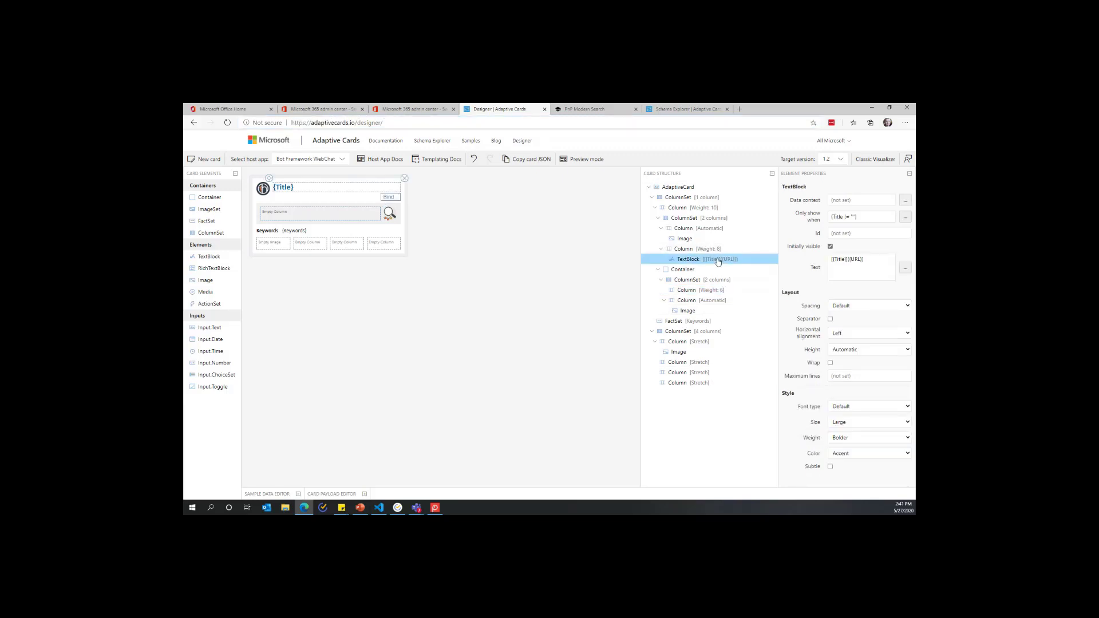
click(868, 218)
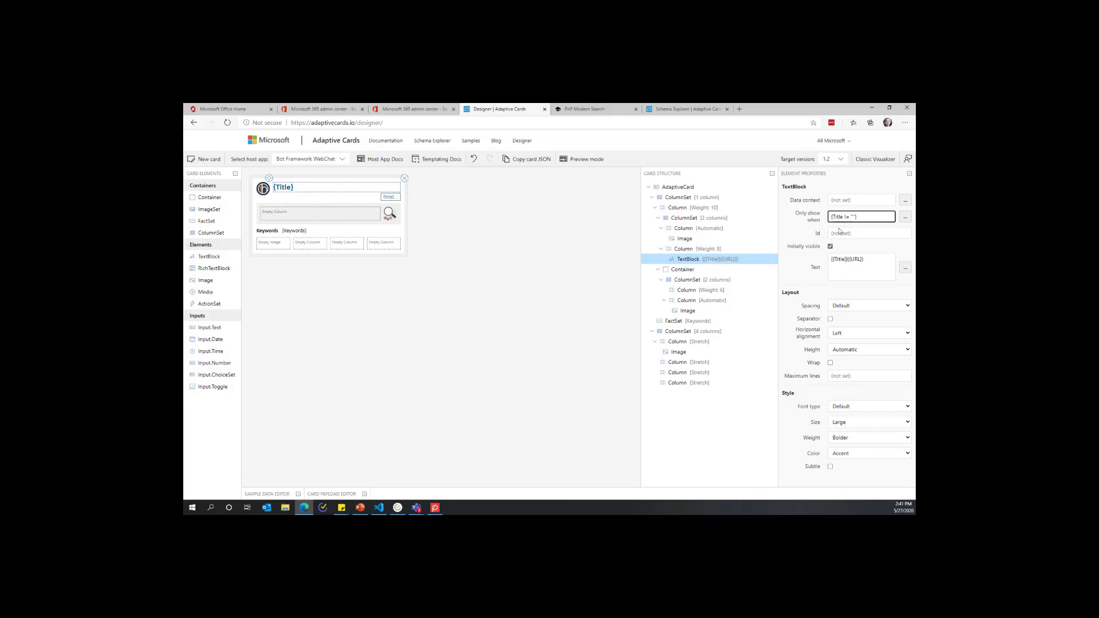
drag(832, 217, 859, 218)
click(859, 218)
Review the card JSON in the Card Payload Editor, then reselect the condition text
click(364, 494)
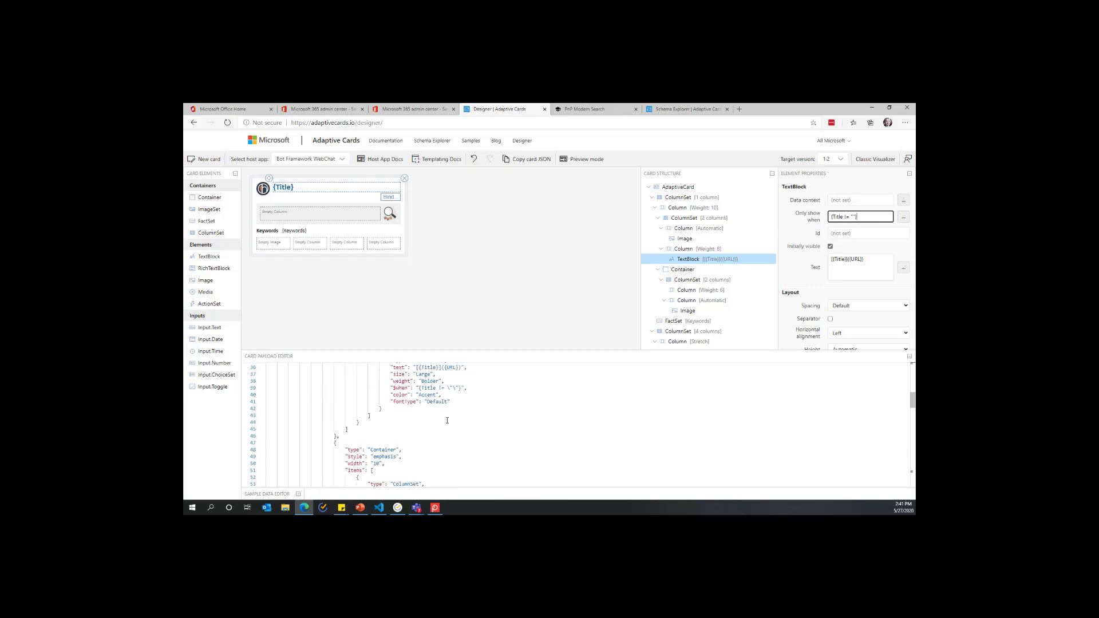
scroll(447, 420, down, 15)
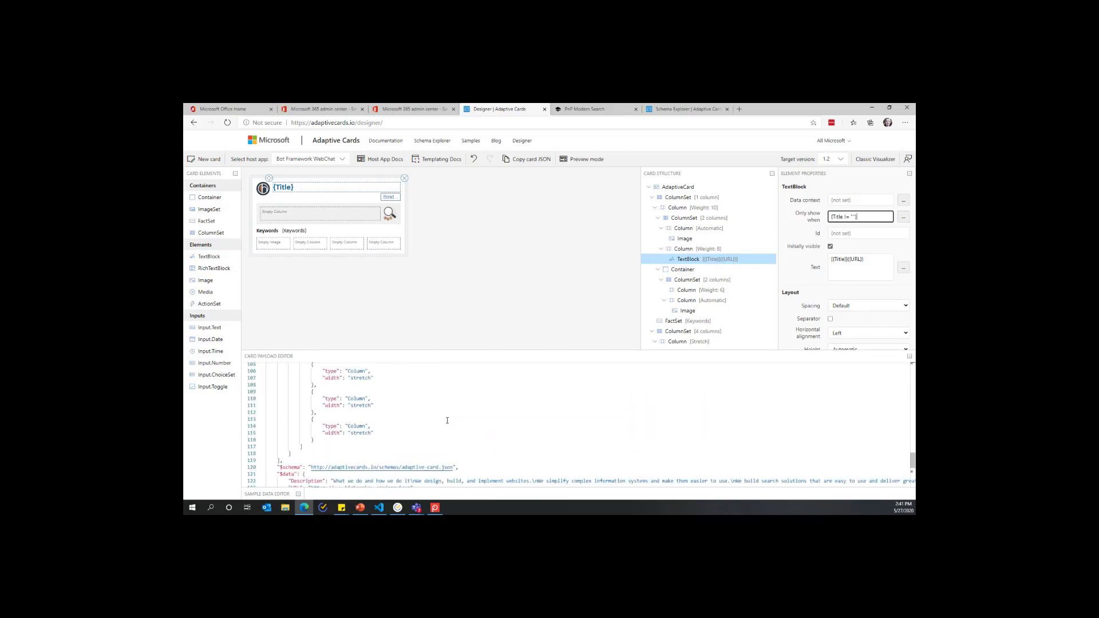
scroll(447, 421, down, 5)
scroll(447, 420, up, 3)
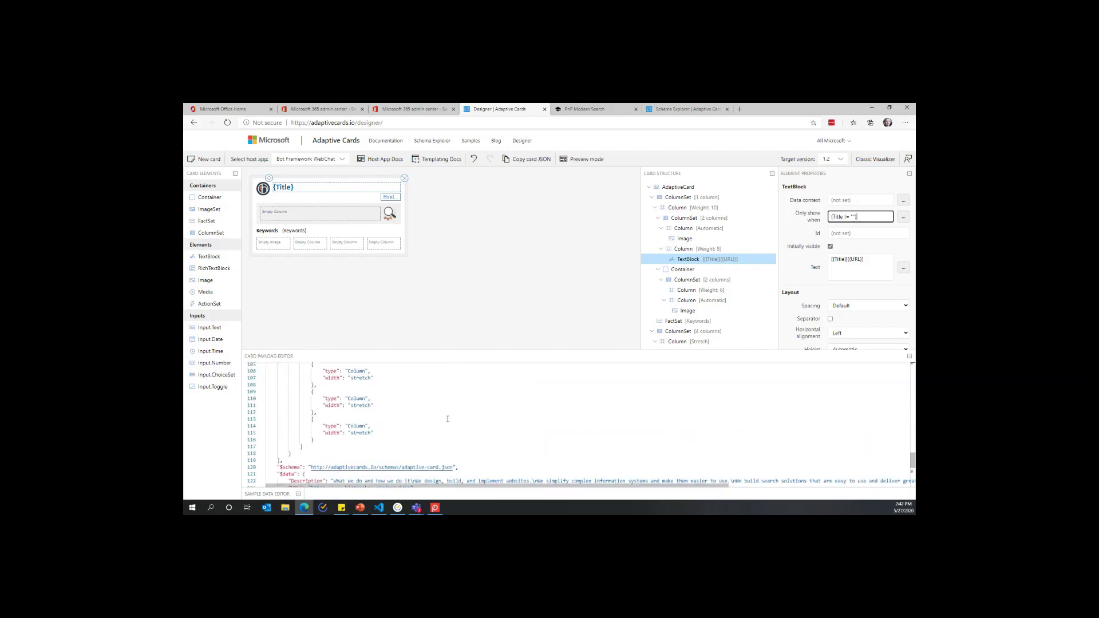
click(909, 356)
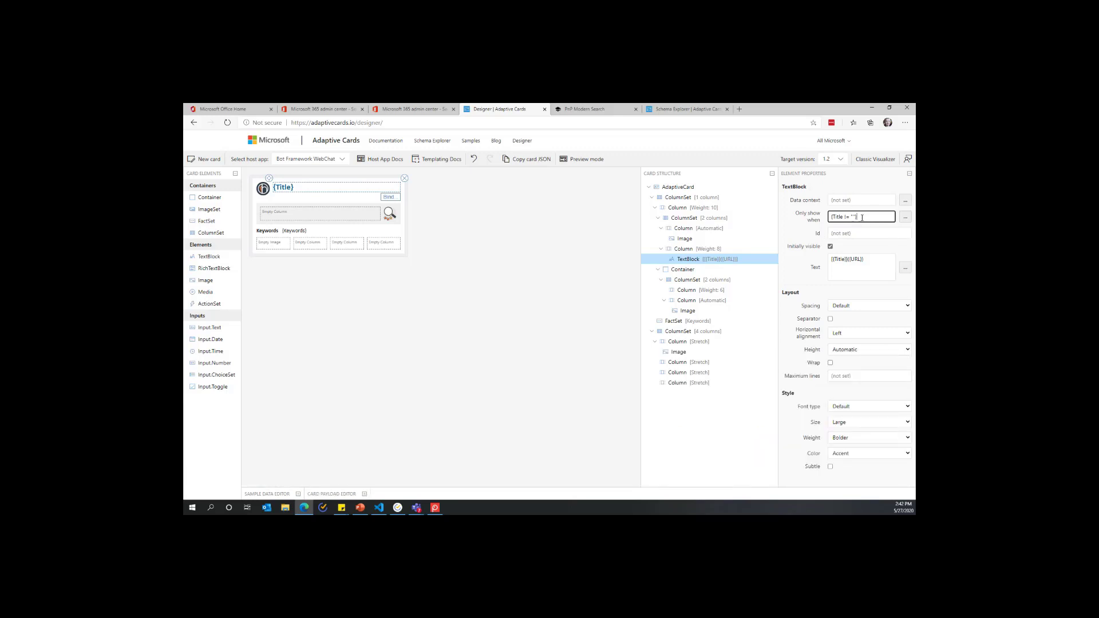
key(ctrl+a)
click(864, 216)
click(327, 110)
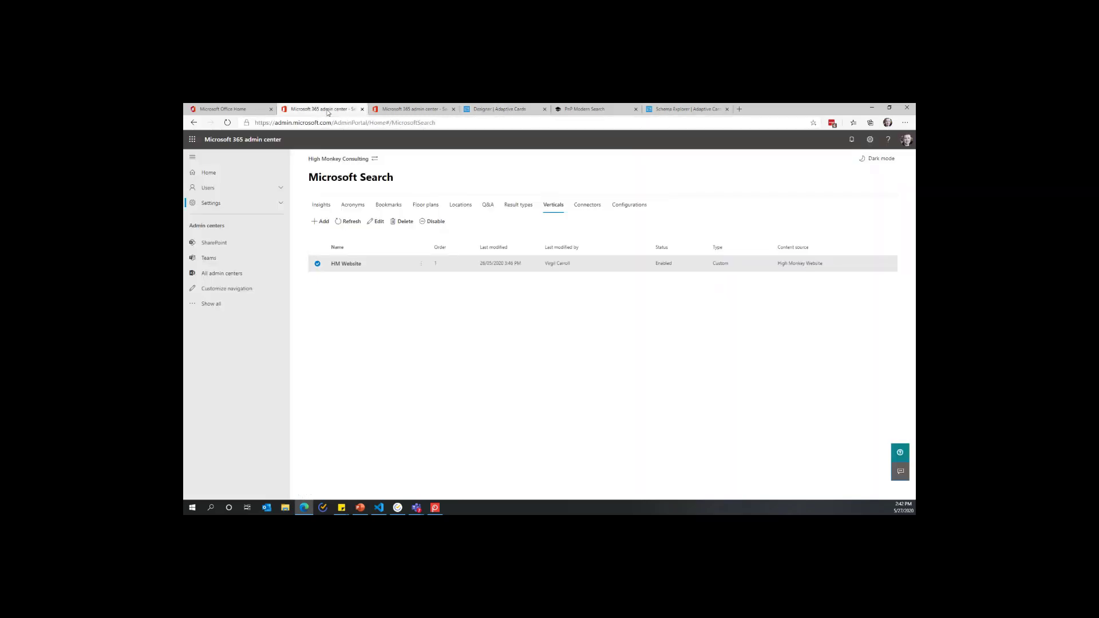
click(506, 203)
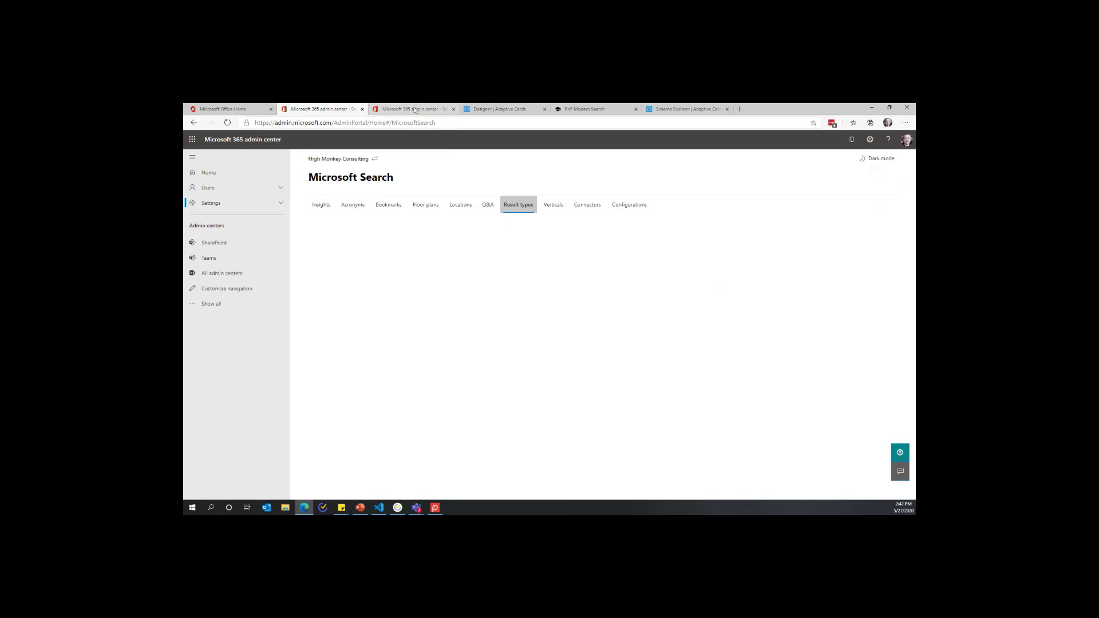
click(415, 110)
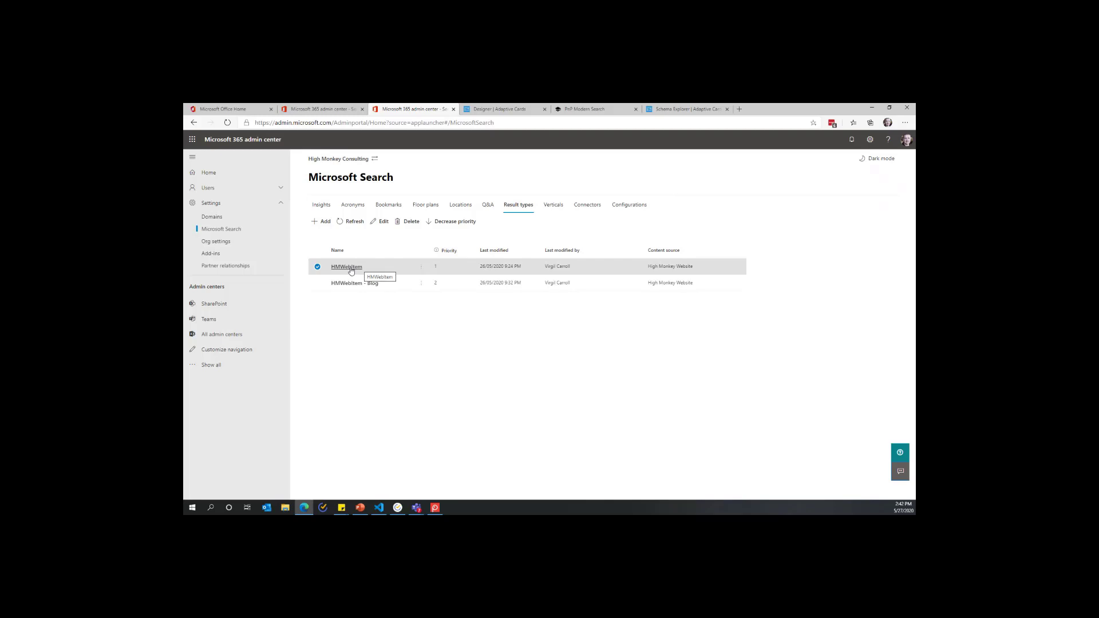
click(492, 111)
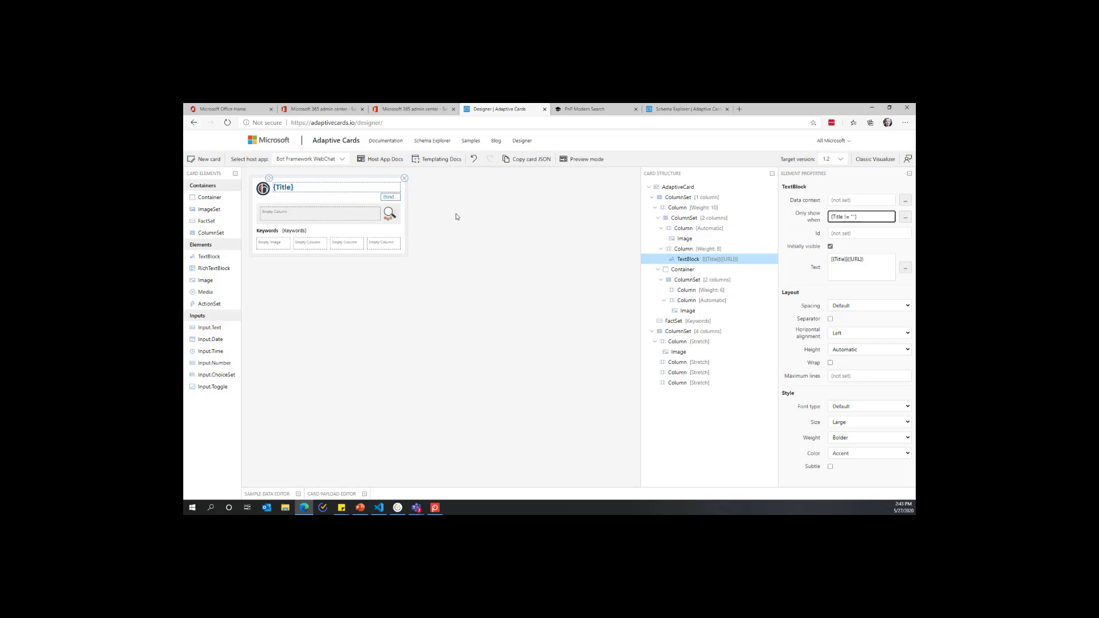
Type a closing brace at the end of the Only show when expression
text(})
Switch to the Schema Explorer tab and scroll through the AdaptiveCard property table
click(687, 109)
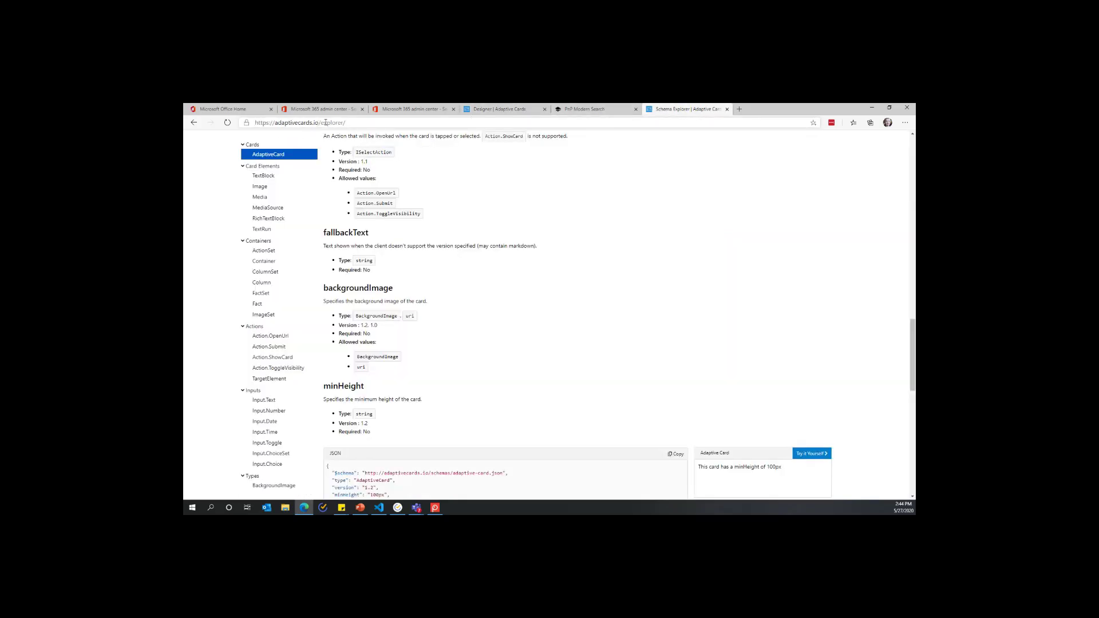
scroll(611, 333, down, 4)
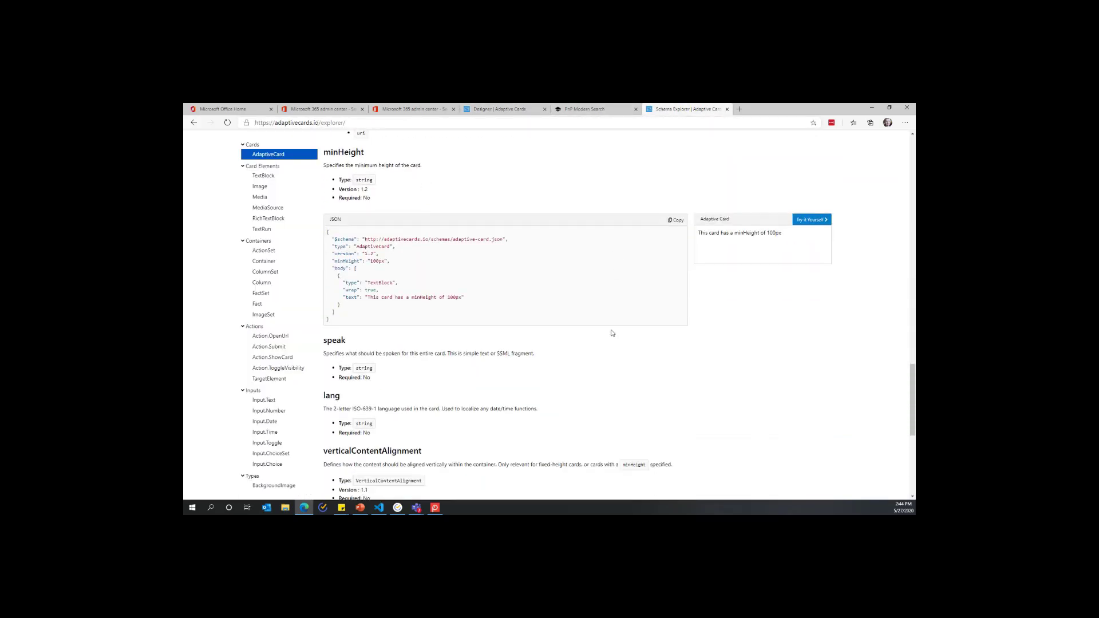
scroll(612, 333, down, 3)
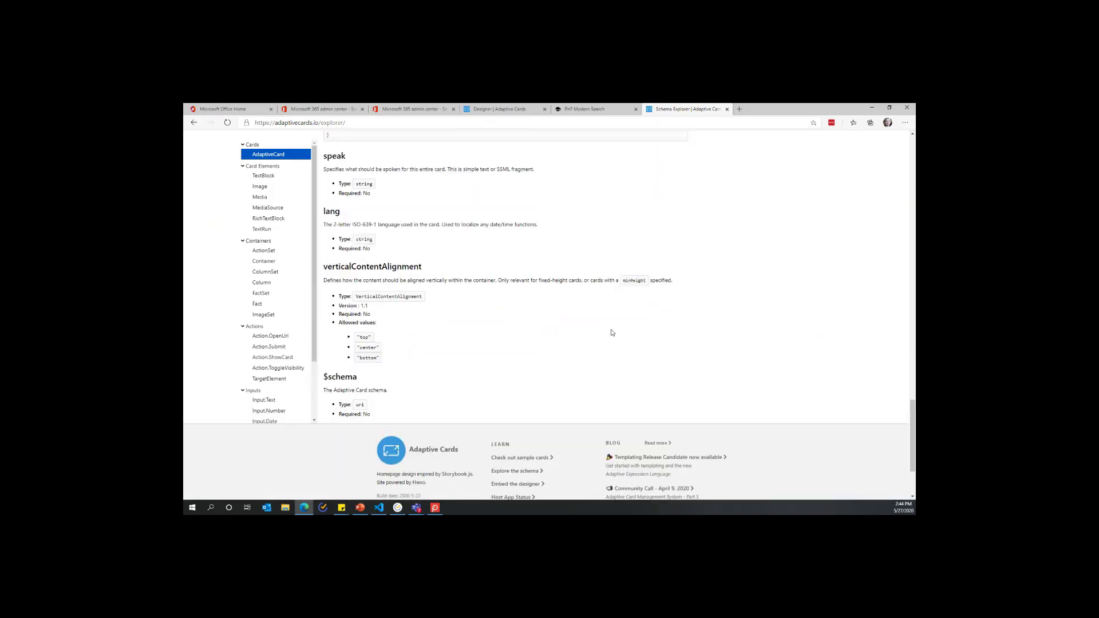
scroll(613, 334, up, 15)
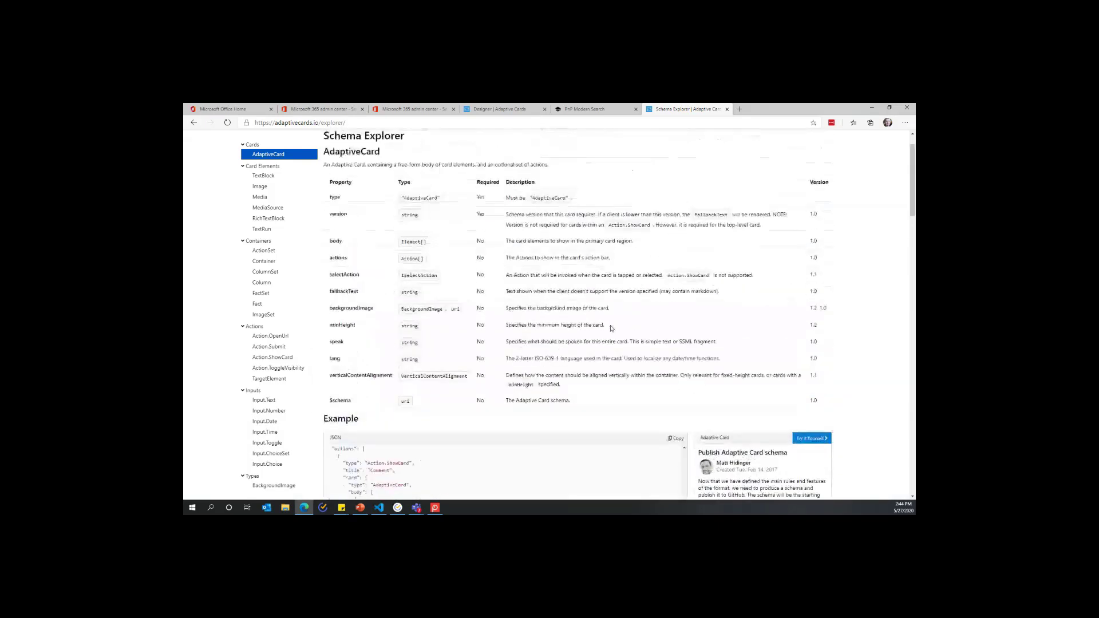
scroll(611, 328, up, 1)
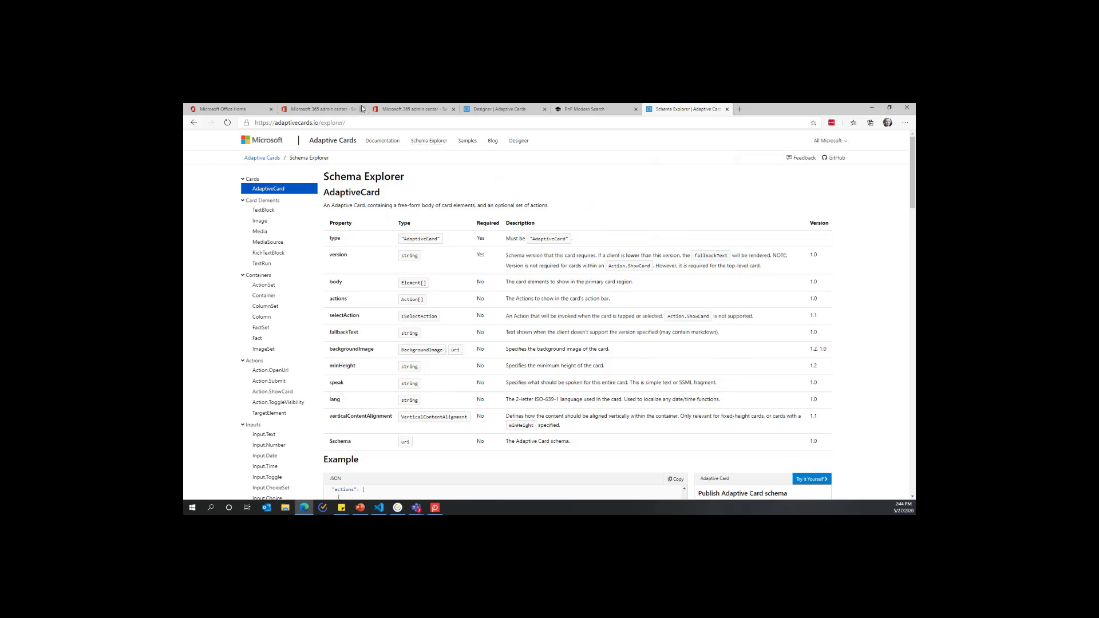
Check the two Microsoft Search admin tabs, then resume the PowerPoint slide show
click(393, 110)
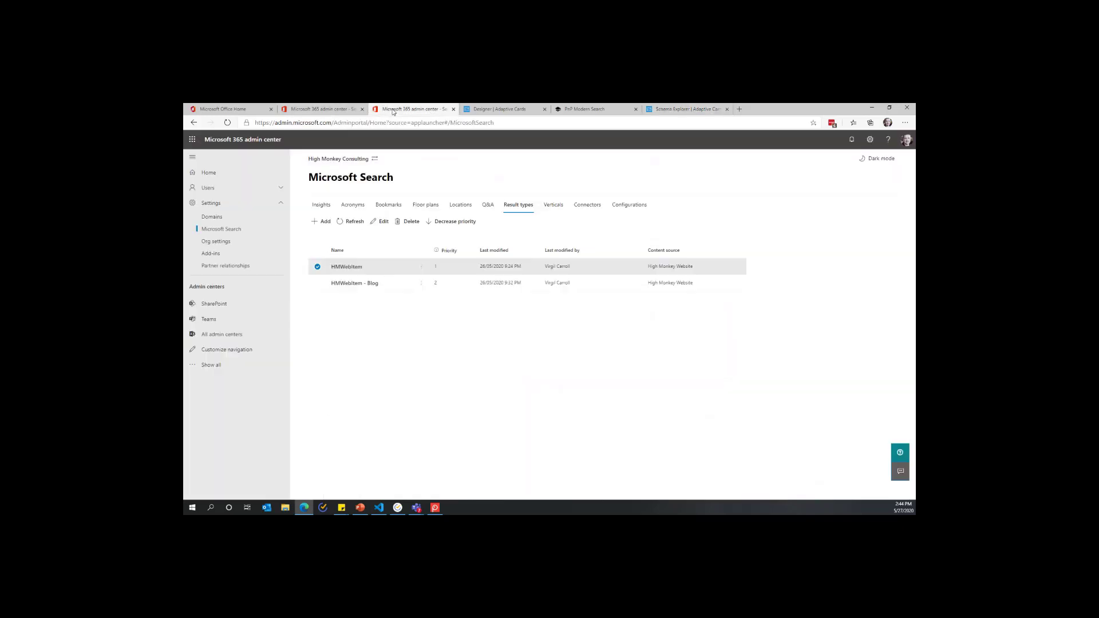
click(335, 113)
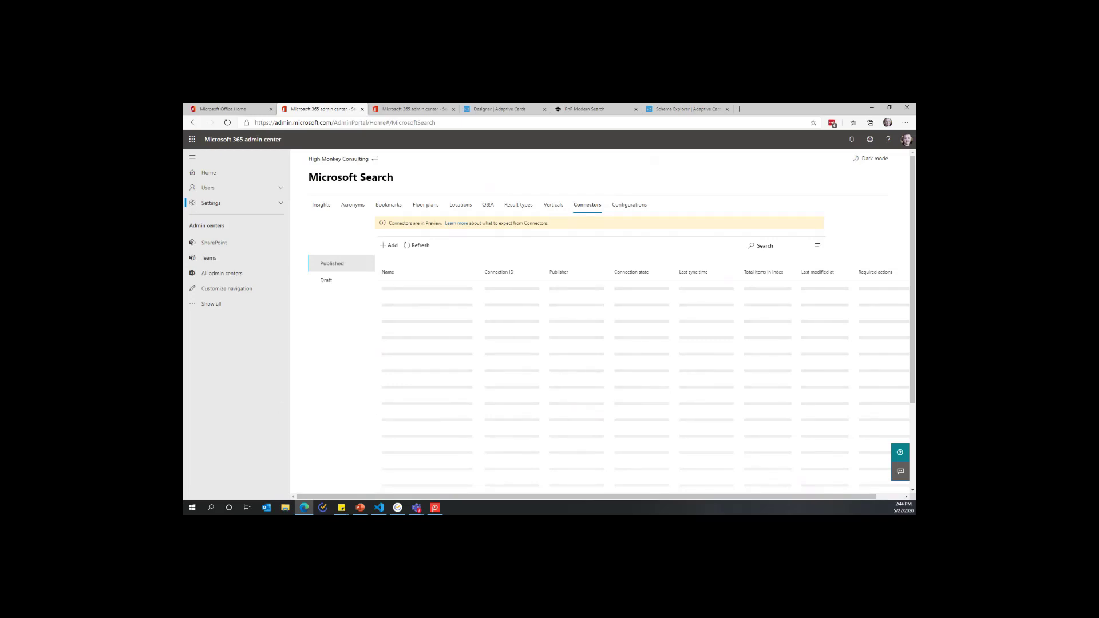
key(alt+Tab)
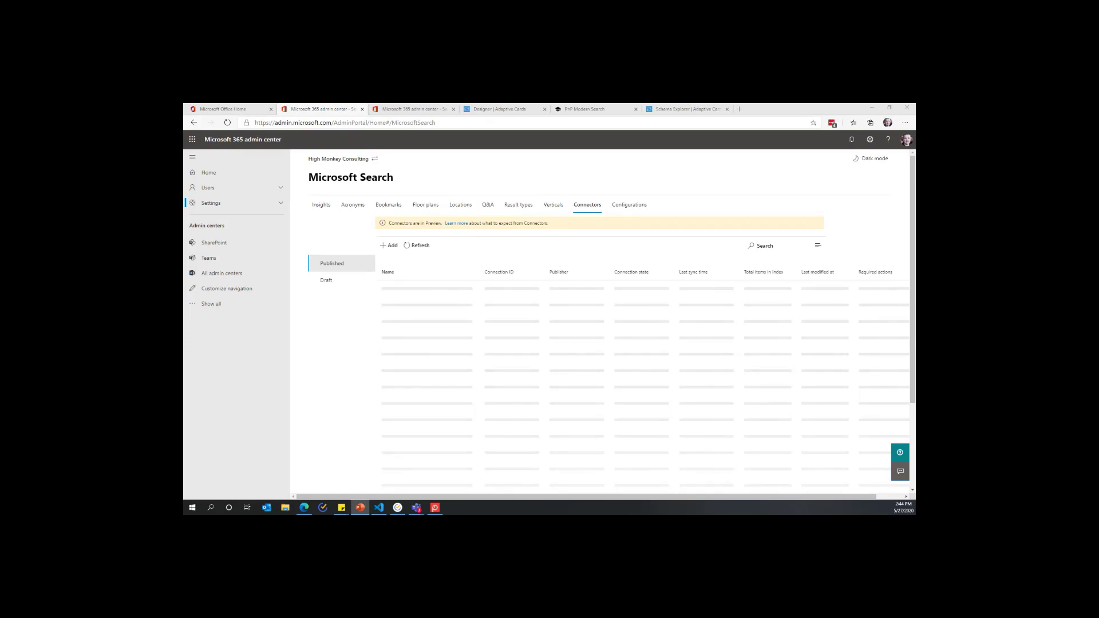
key(alt+Tab)
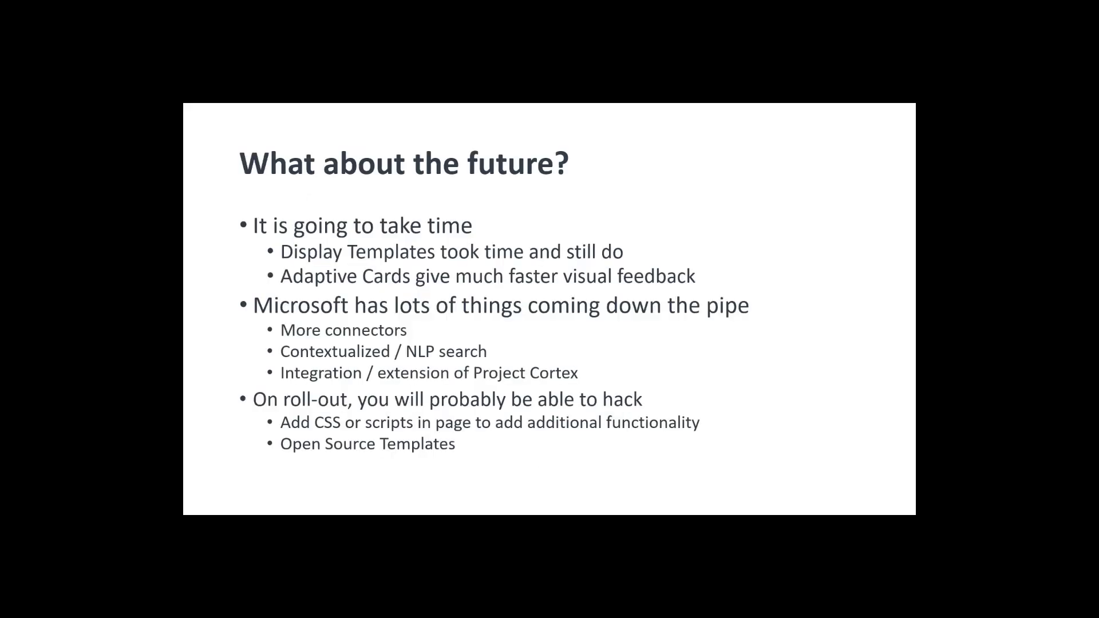